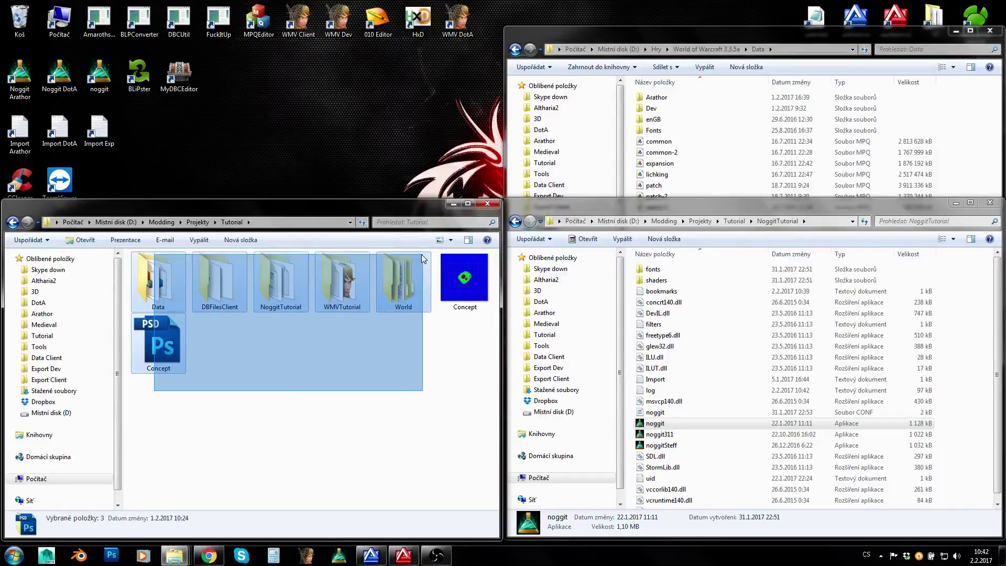
- Inspect the MPQ archives in the Tutorial project's Data folder and its enGB subfolder, and return to the Tutorial folder
{"action": "left_click", "coordinate": [360, 344]}
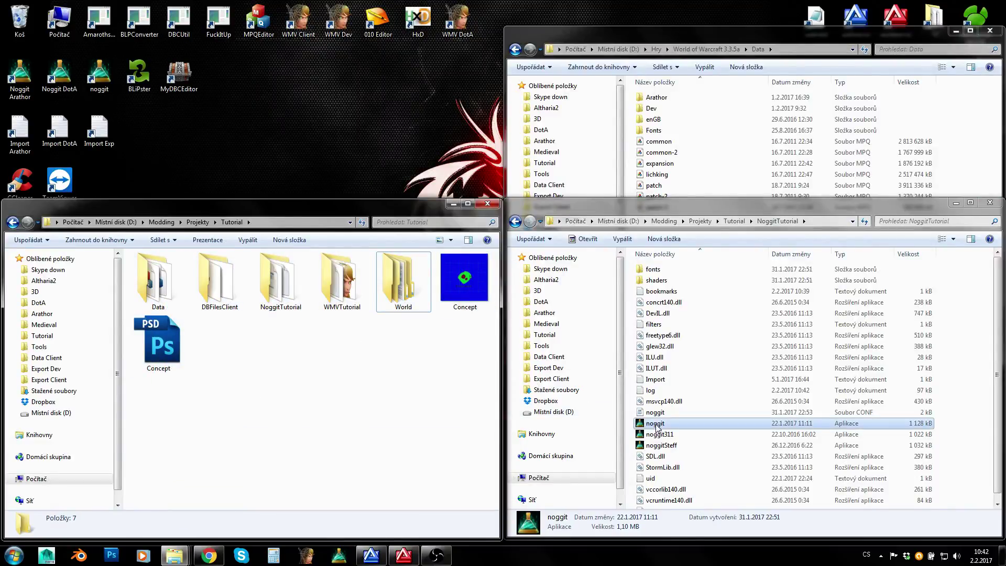
{"action": "double_click", "coordinate": [149, 288]}
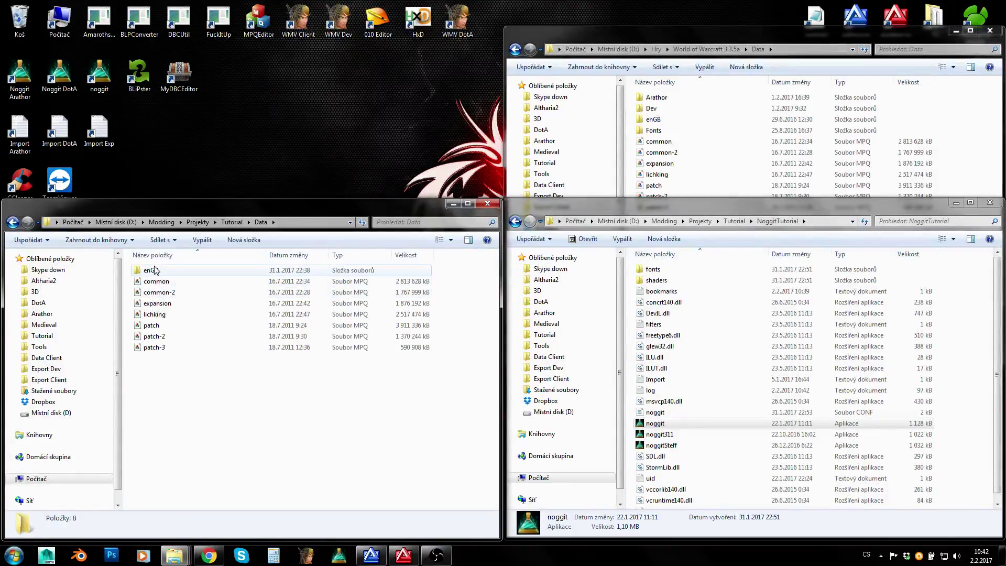
{"action": "double_click", "coordinate": [151, 269]}
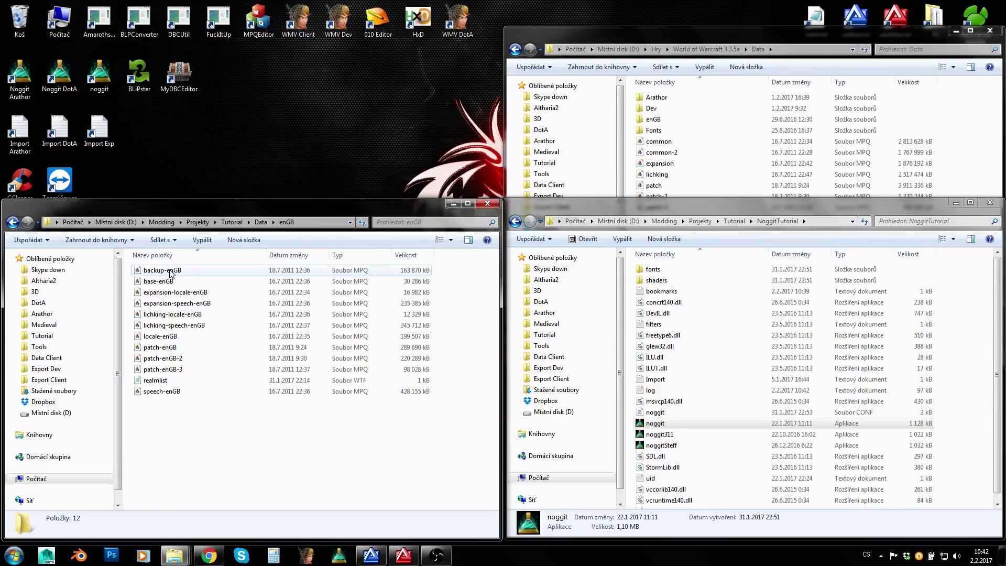
{"action": "key", "text": "BackSpace"}
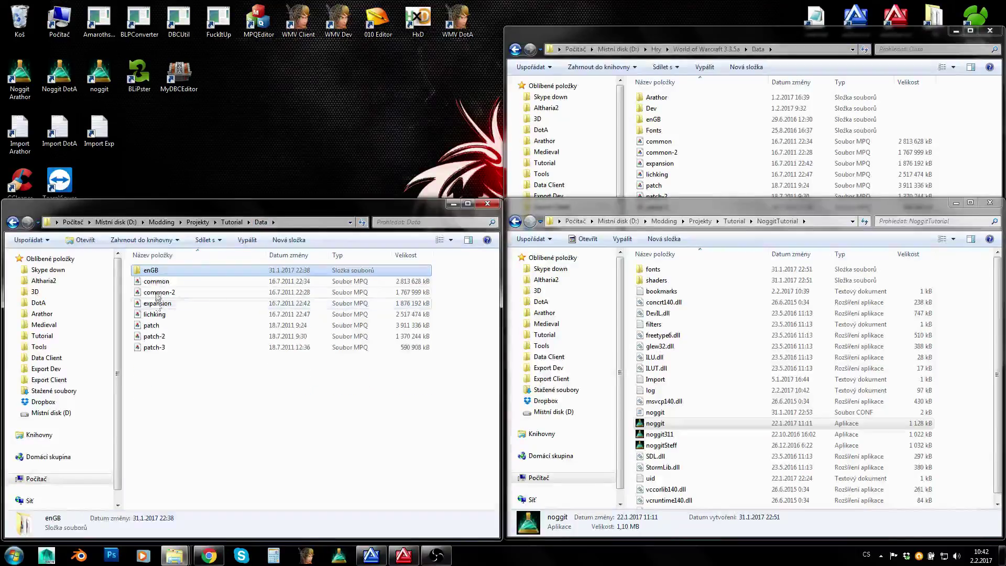
{"action": "left_click", "coordinate": [156, 281]}
{"action": "left_click", "coordinate": [154, 347], "text": "shift"}
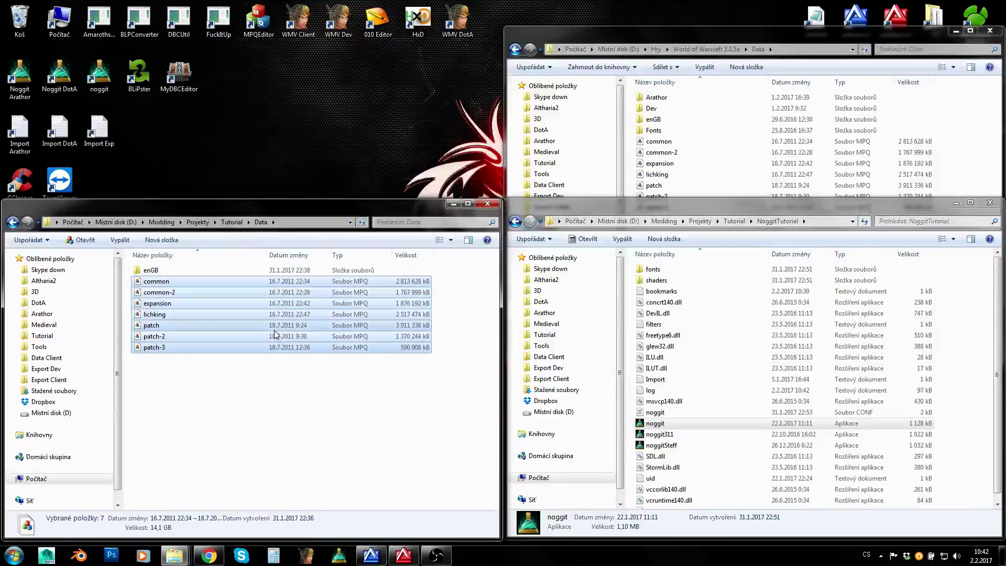
{"action": "left_click", "coordinate": [231, 222]}
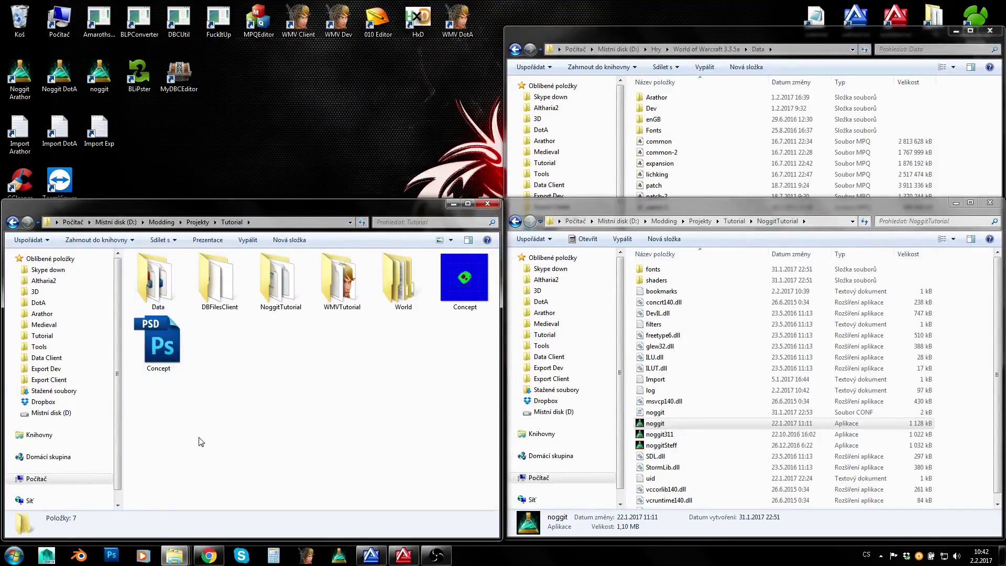
- Check the contents of the DBFilesClient and World folders in the Tutorial project
{"action": "double_click", "coordinate": [229, 296]}
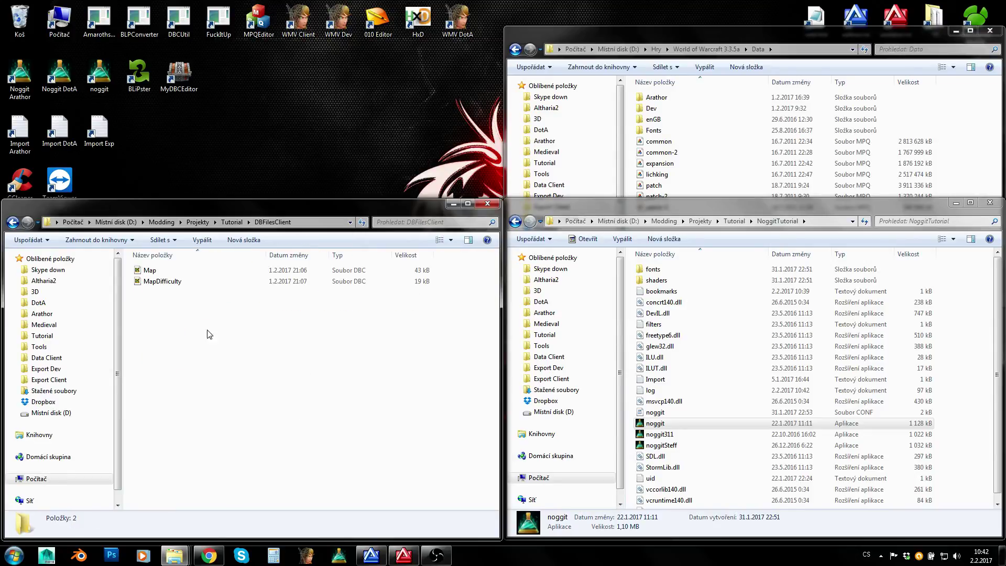
{"action": "left_click", "coordinate": [231, 223]}
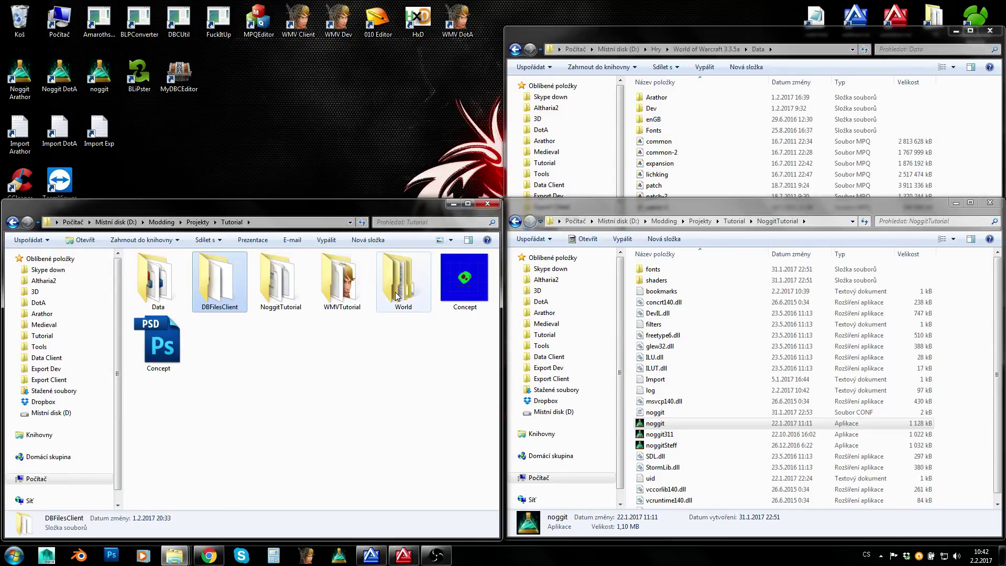
{"action": "double_click", "coordinate": [405, 278]}
{"action": "left_click", "coordinate": [228, 223]}
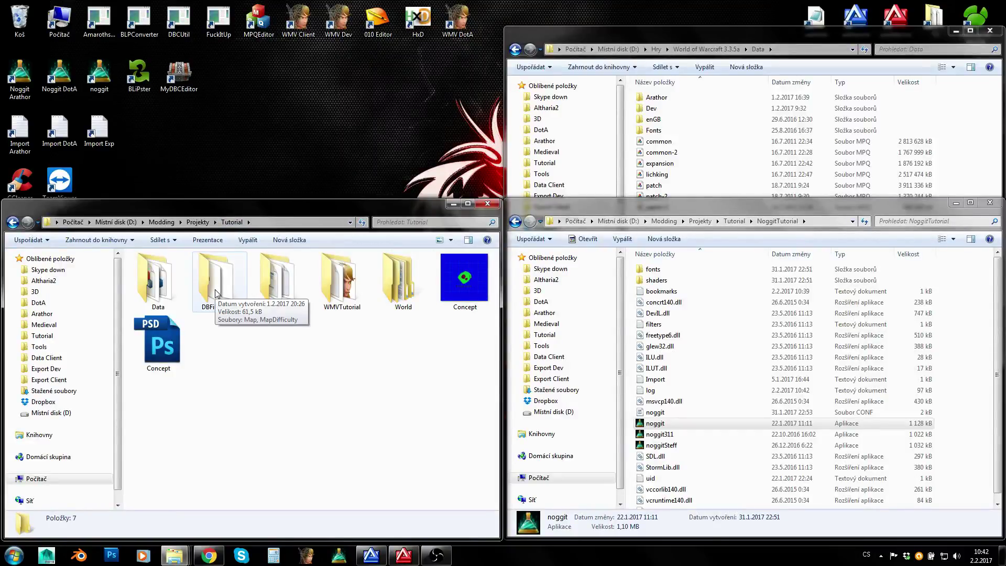
- Recheck the archive list in the Data folder and go back to the Tutorial folder
{"action": "double_click", "coordinate": [143, 287]}
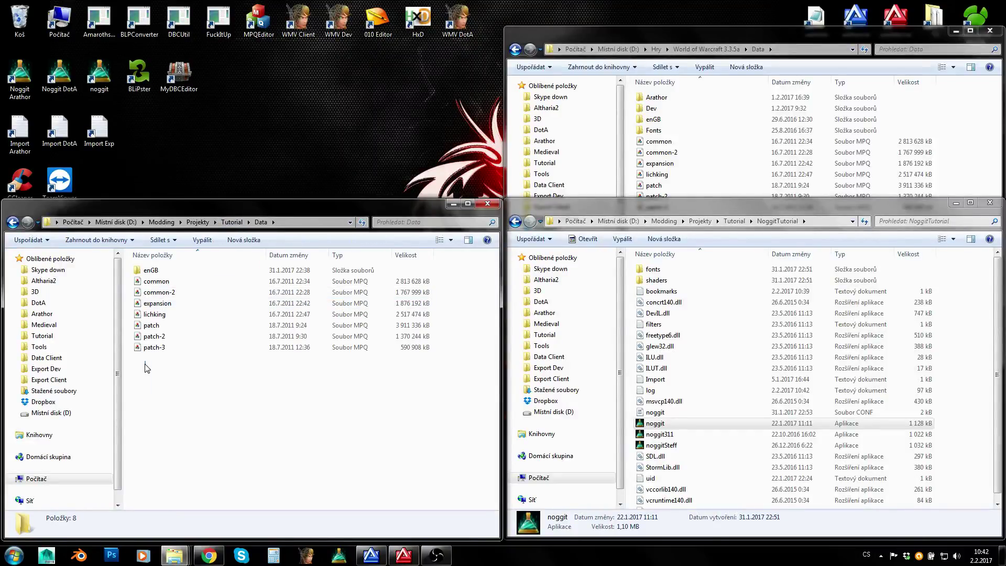
{"action": "mouse_move", "coordinate": [145, 364]}
{"action": "left_mouse_down"}
{"action": "mouse_move", "coordinate": [169, 469]}
{"action": "mouse_move", "coordinate": [171, 457]}
{"action": "left_mouse_up"}
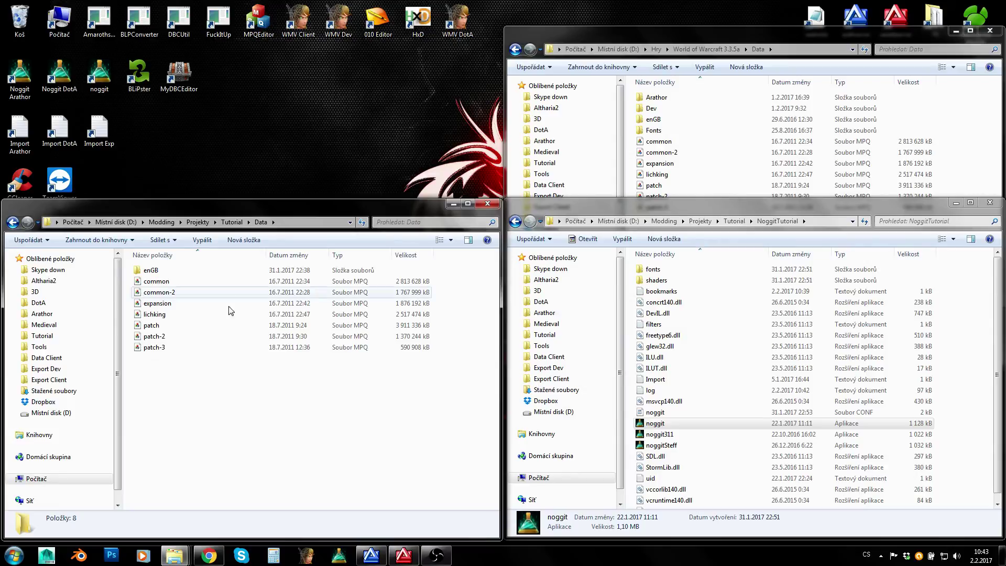
{"action": "left_click", "coordinate": [231, 223]}
{"action": "left_click", "coordinate": [220, 280]}
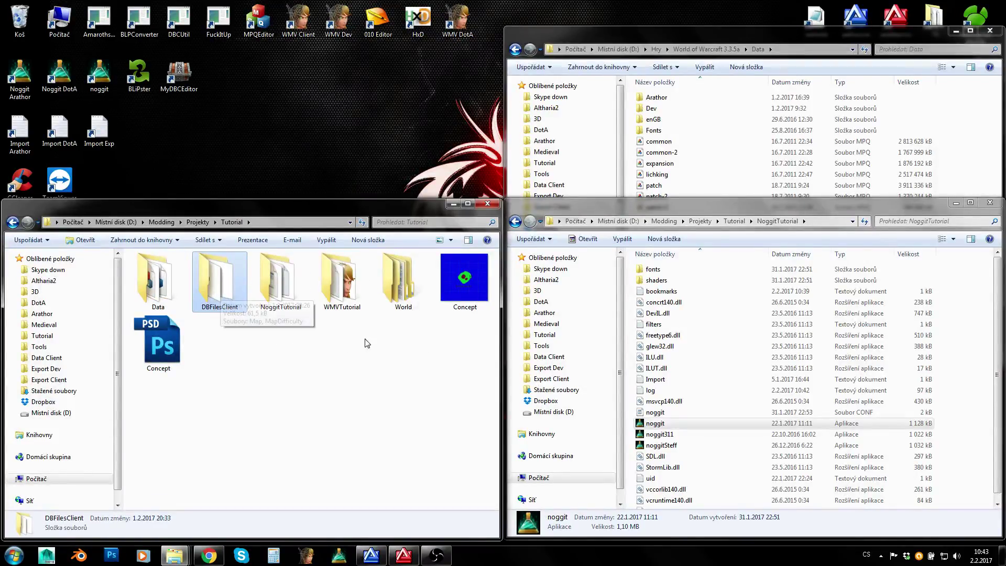
{"action": "left_click", "coordinate": [410, 302]}
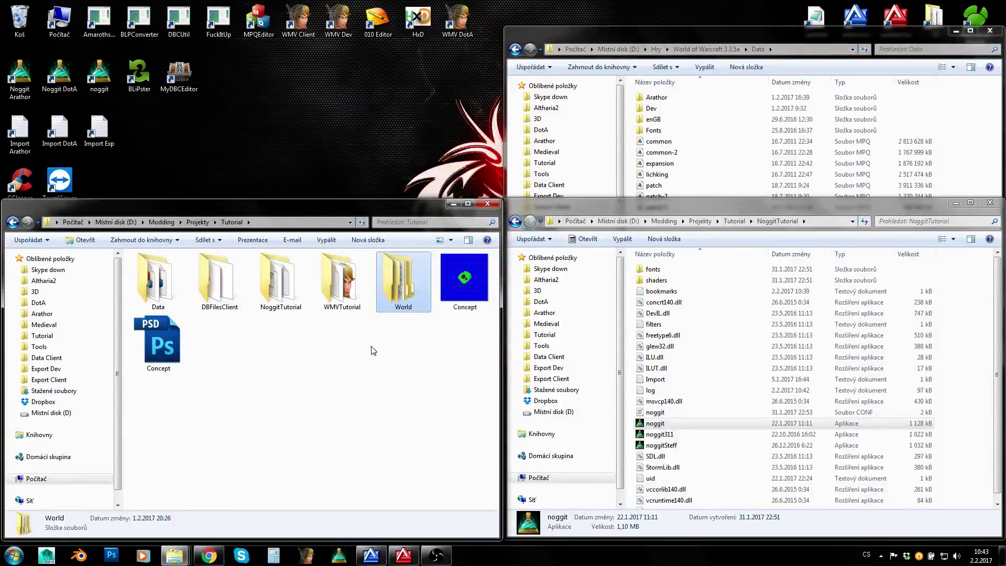
{"action": "left_click", "coordinate": [226, 292]}
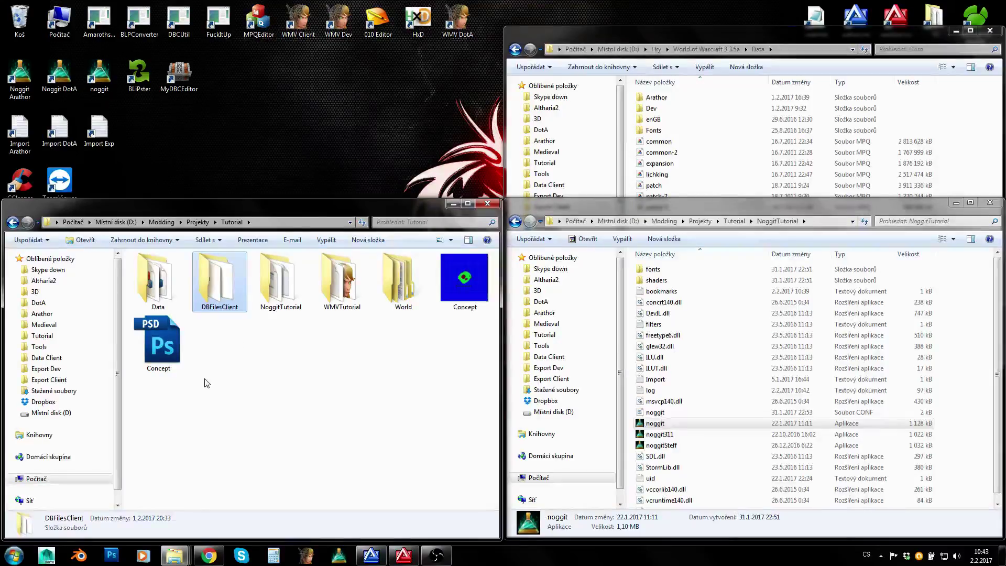
{"action": "left_click", "coordinate": [408, 298]}
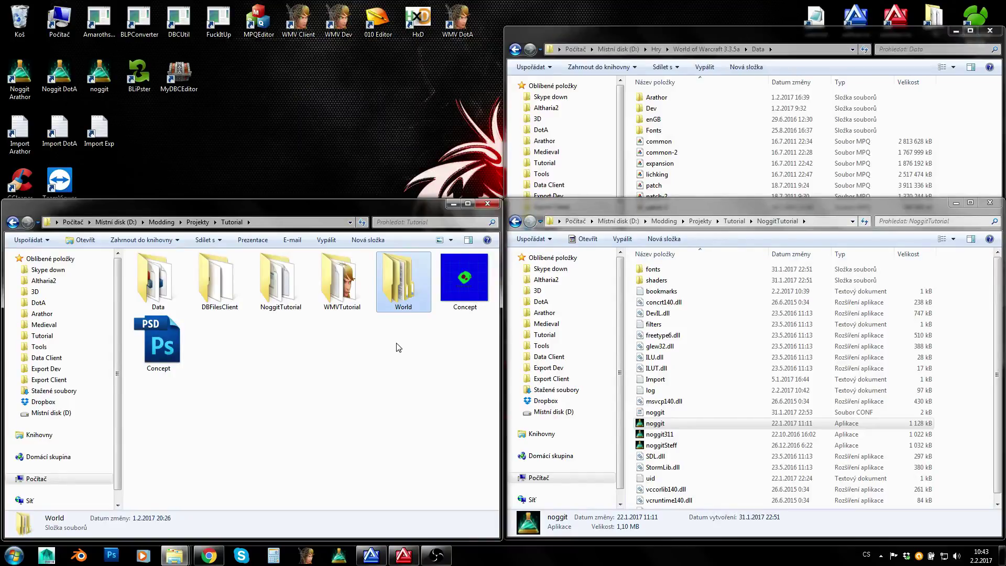
{"action": "left_click", "coordinate": [390, 381]}
- Launch noggit from the NoggitTutorial folder in a maximized window and review its map lists by category
{"action": "double_click", "coordinate": [667, 425]}
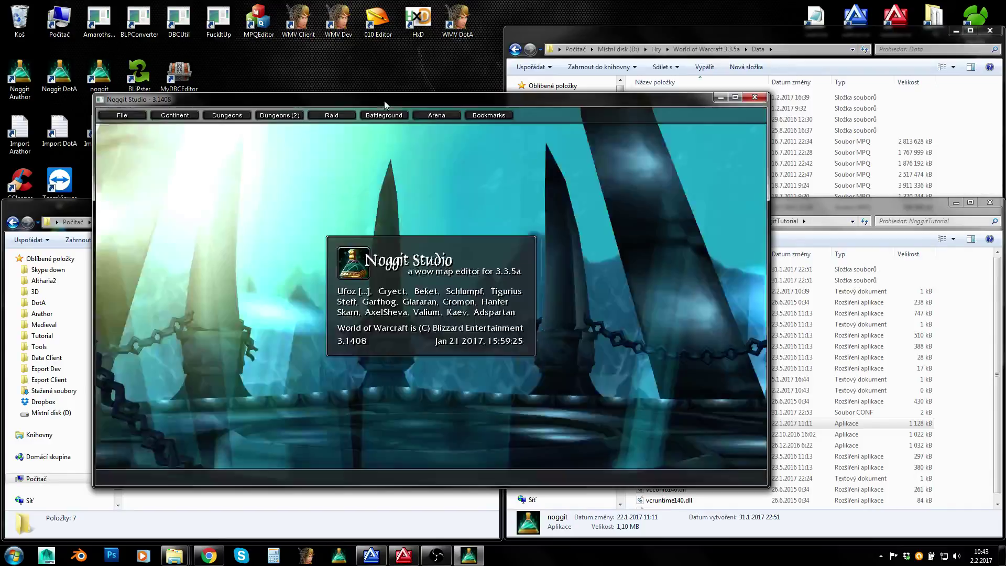
{"action": "double_click", "coordinate": [385, 101]}
{"action": "left_click", "coordinate": [68, 21]}
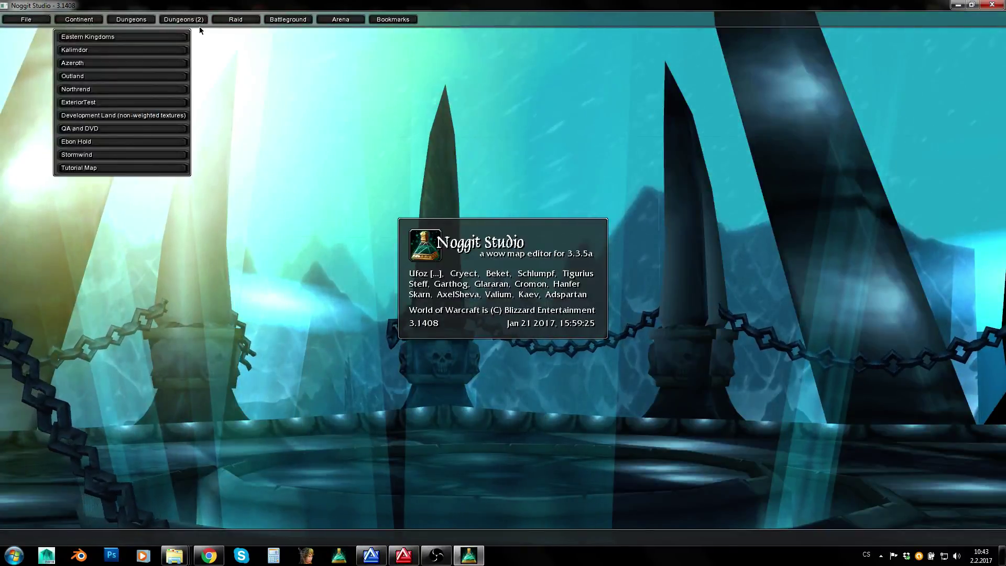
{"action": "left_click", "coordinate": [128, 21]}
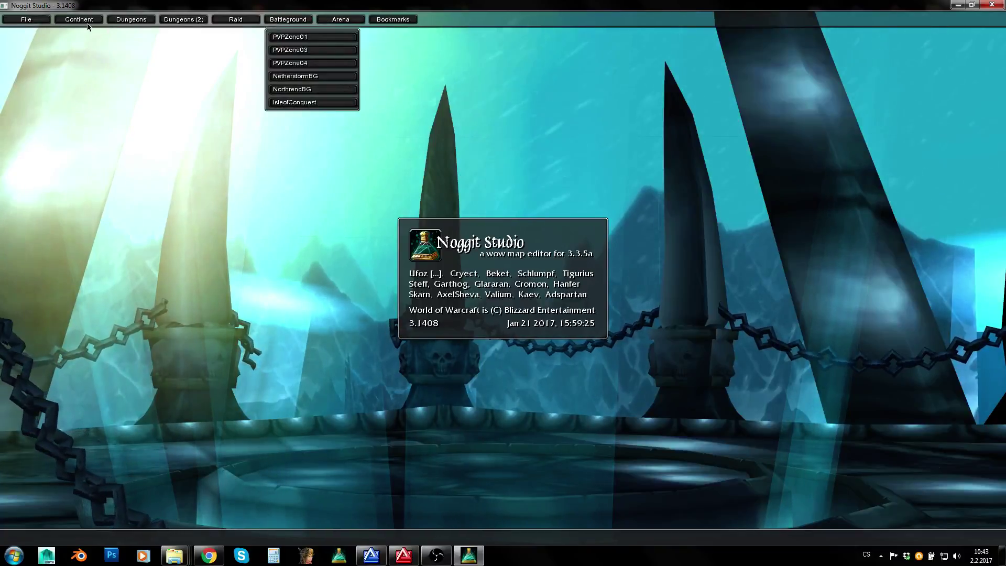
{"action": "mouse_move", "coordinate": [78, 20]}
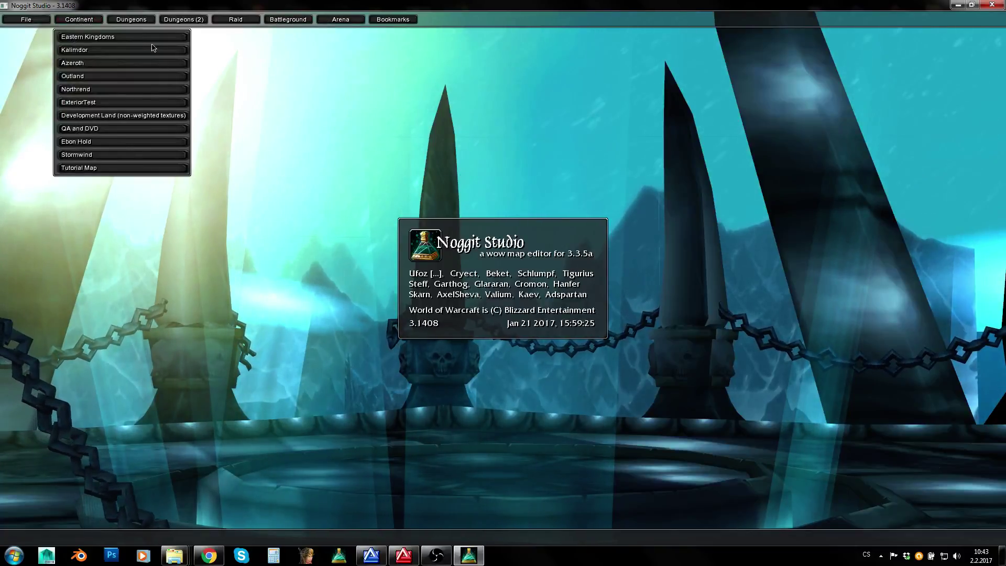
- Open the Map DBC file from DBFilesClient in WDBX Editor with the WotLK 3.3.5 (12340) definition, review its rows and close it
{"action": "left_click", "coordinate": [957, 5]}
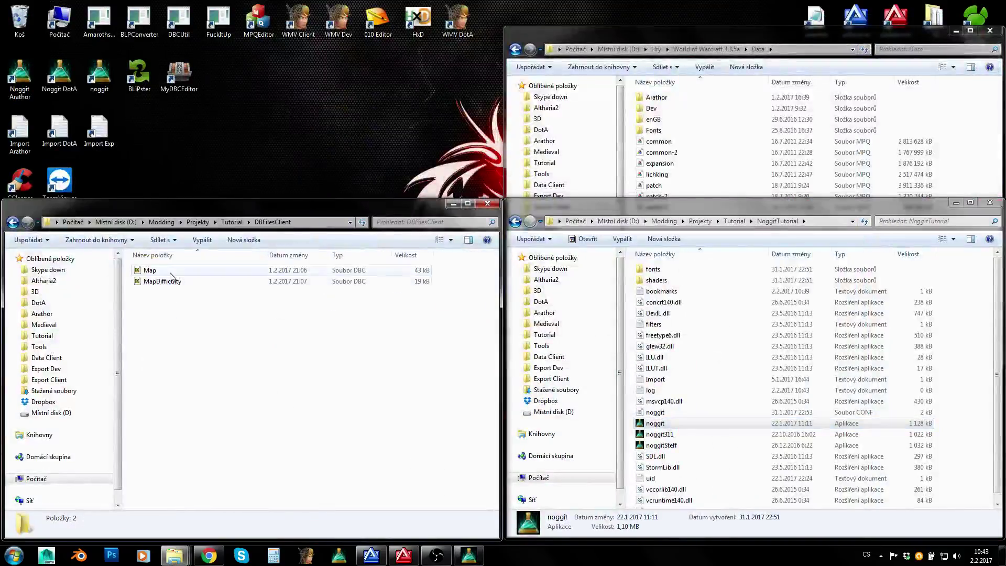
{"action": "double_click", "coordinate": [168, 272]}
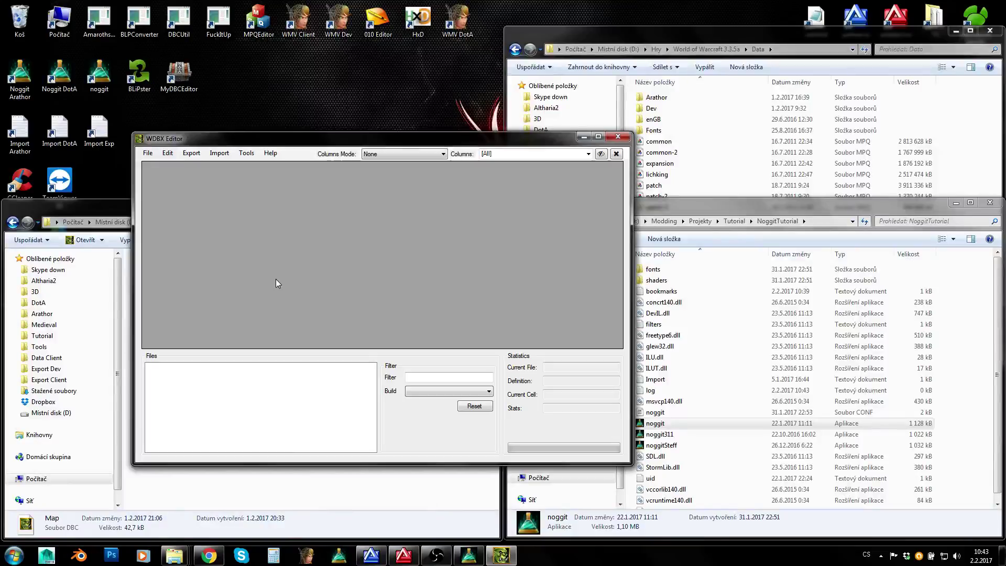
{"action": "double_click", "coordinate": [323, 269]}
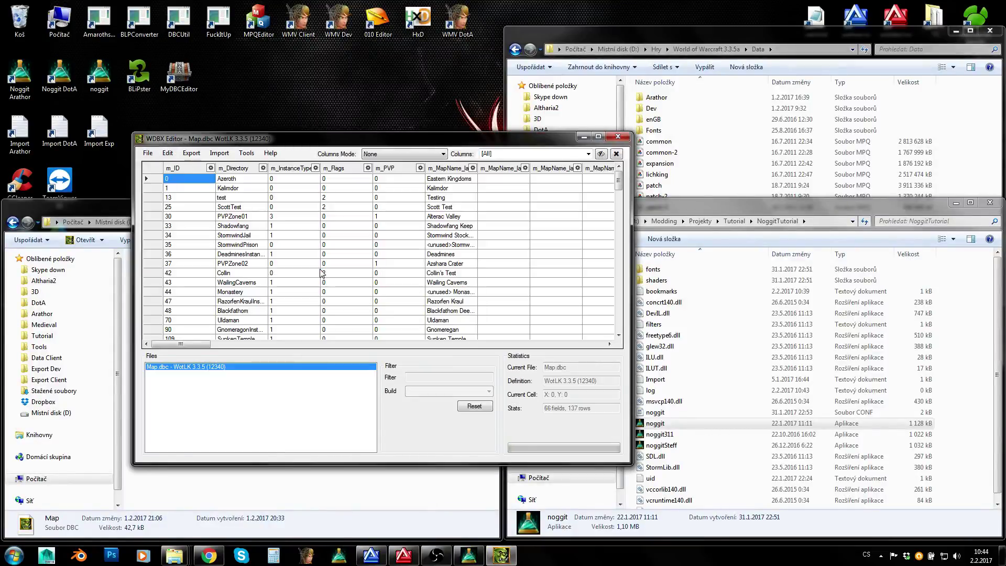
{"action": "mouse_move", "coordinate": [619, 180]}
{"action": "left_mouse_down"}
{"action": "mouse_move", "coordinate": [619, 338]}
{"action": "mouse_move", "coordinate": [611, 188]}
{"action": "left_mouse_up"}
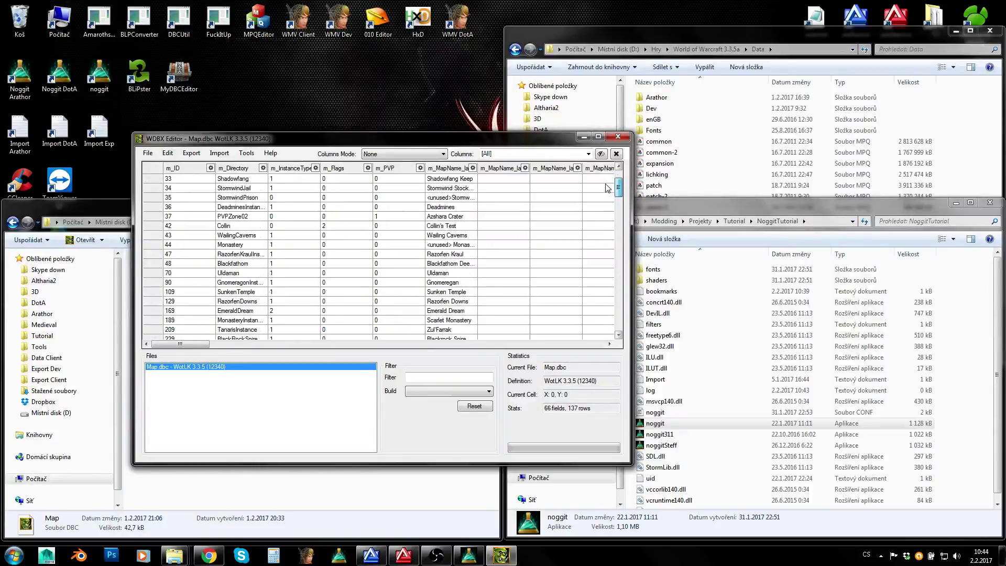
{"action": "left_click", "coordinate": [619, 134]}
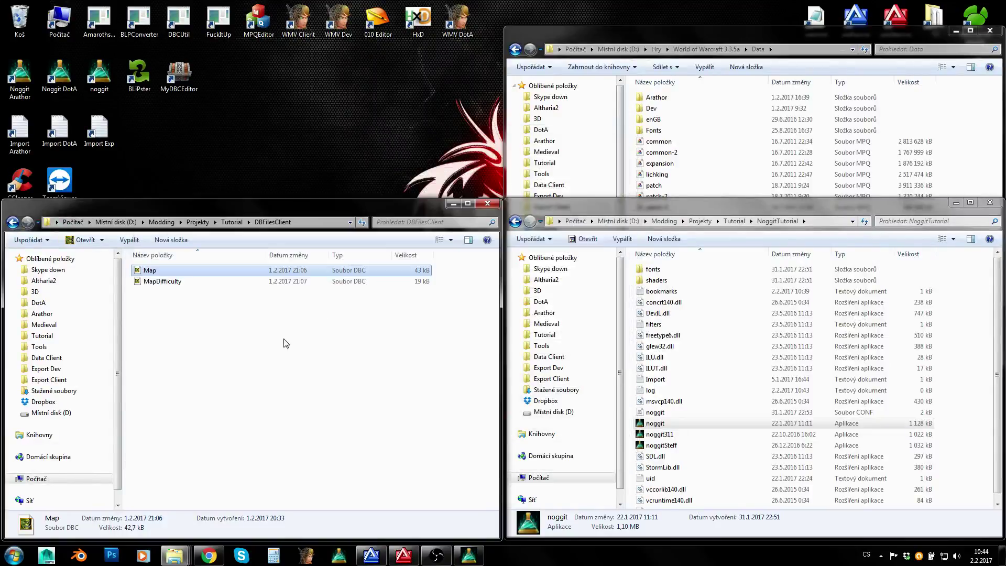
- Navigate up from DBFilesClient through the Tutorial folder to the Projekty folder
{"action": "left_click", "coordinate": [285, 341]}
{"action": "left_click", "coordinate": [235, 222]}
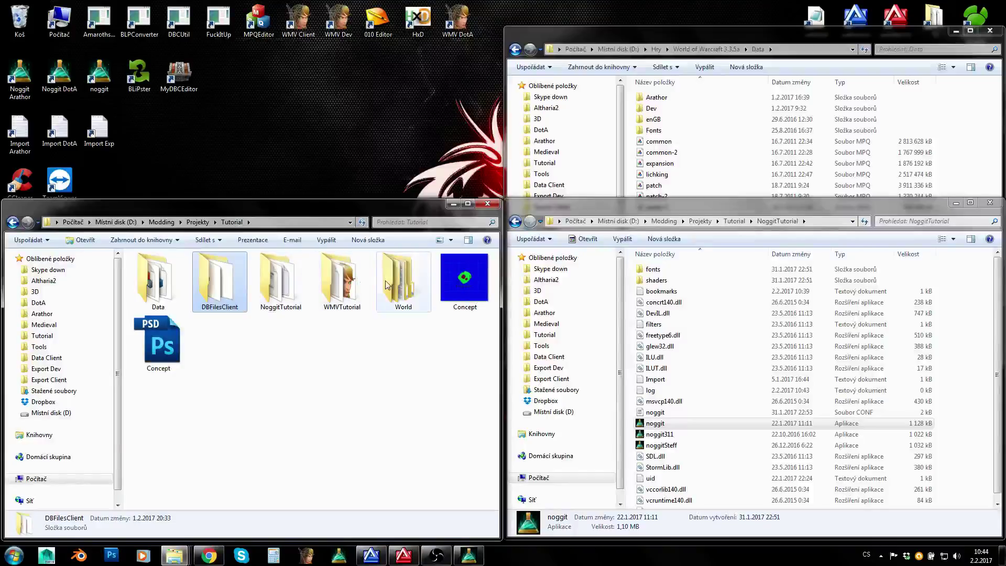
{"action": "left_click", "coordinate": [166, 276]}
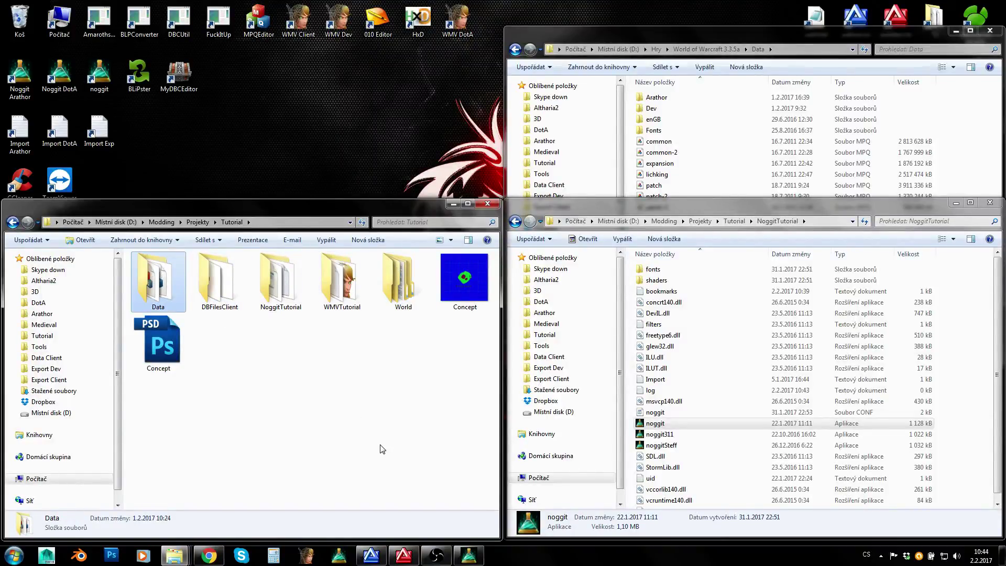
{"action": "left_click", "coordinate": [197, 222]}
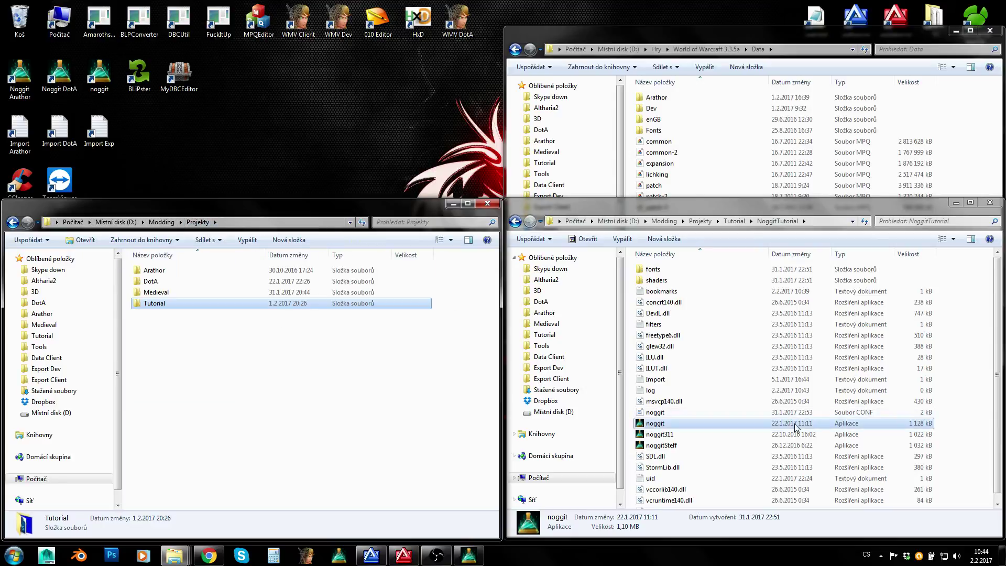
- Open the log file in the NoggitTutorial folder, examine its entries about worlds without a WDT file, and close it
{"action": "double_click", "coordinate": [694, 389]}
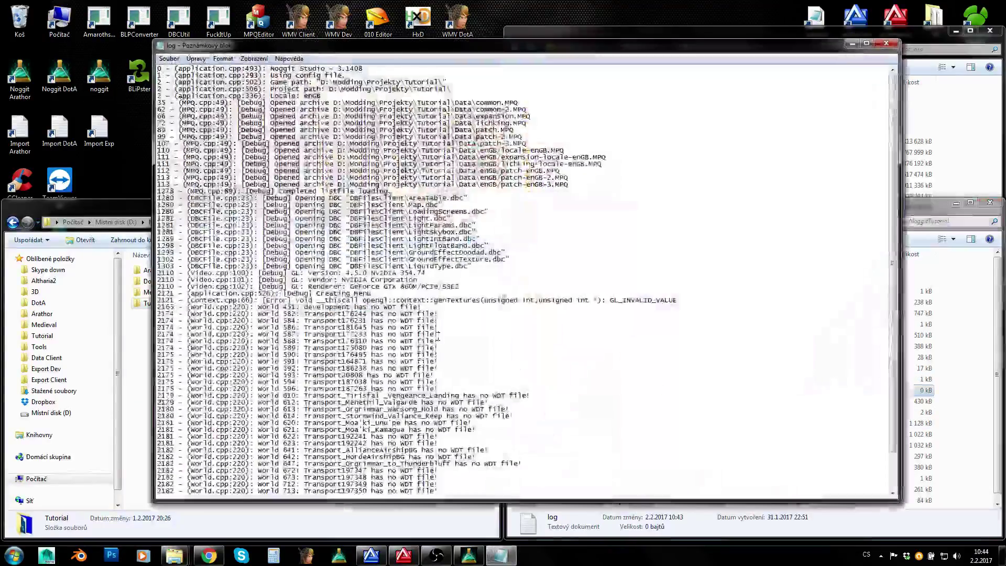
{"action": "left_click", "coordinate": [591, 292]}
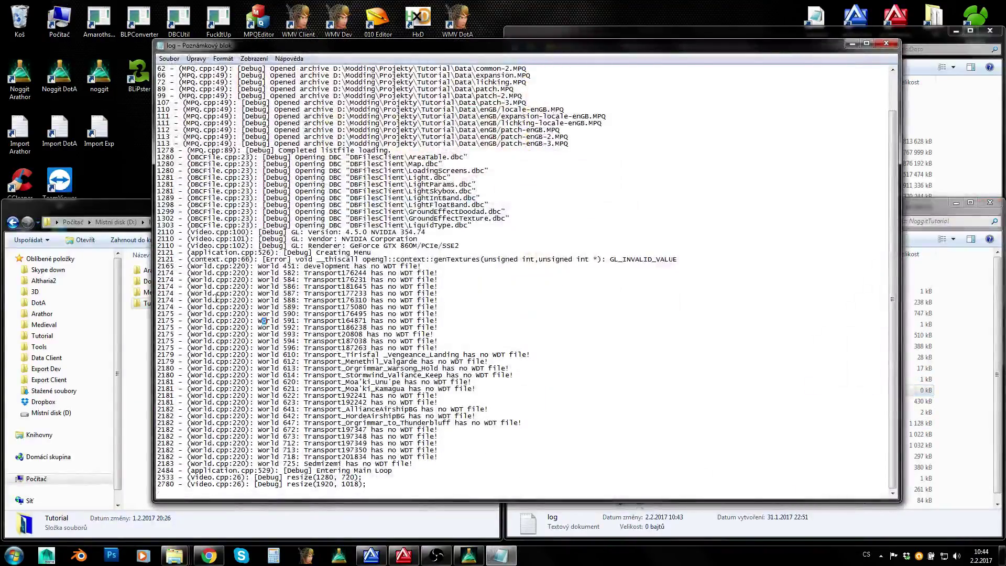
{"action": "left_click_drag", "start_coordinate": [211, 293], "coordinate": [125, 269]}
{"action": "left_click", "coordinate": [452, 455]}
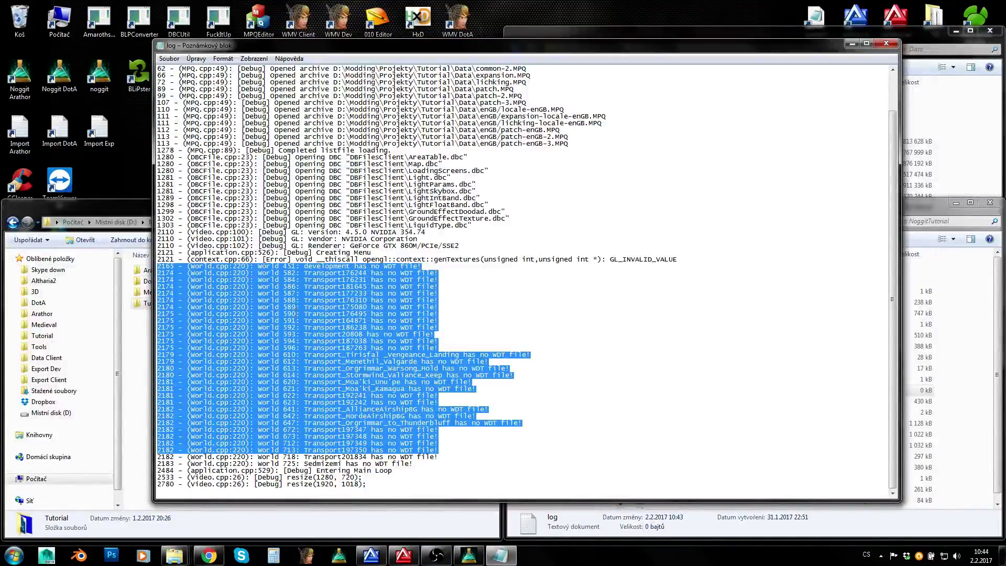
{"action": "left_click", "coordinate": [409, 295]}
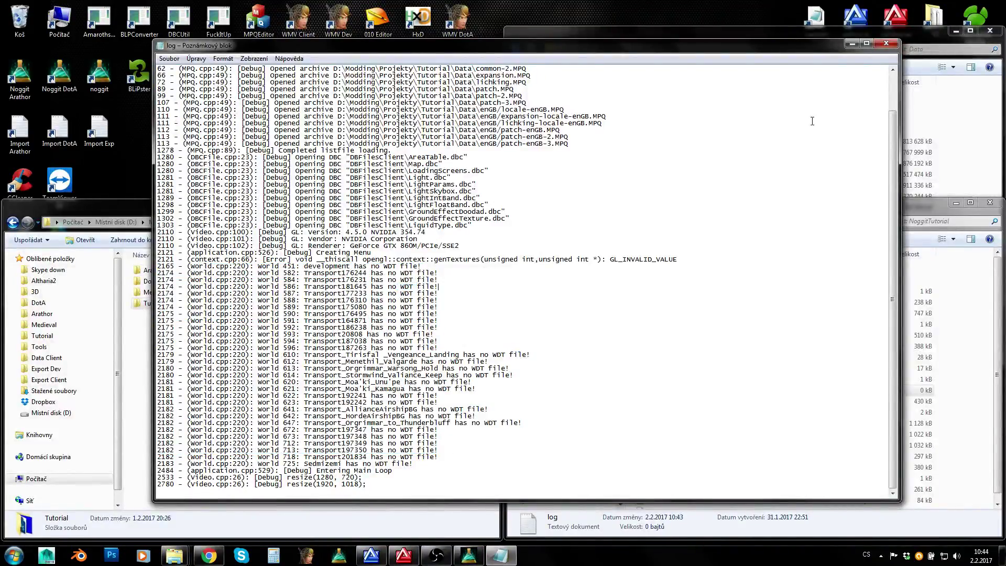
{"action": "left_click", "coordinate": [885, 44]}
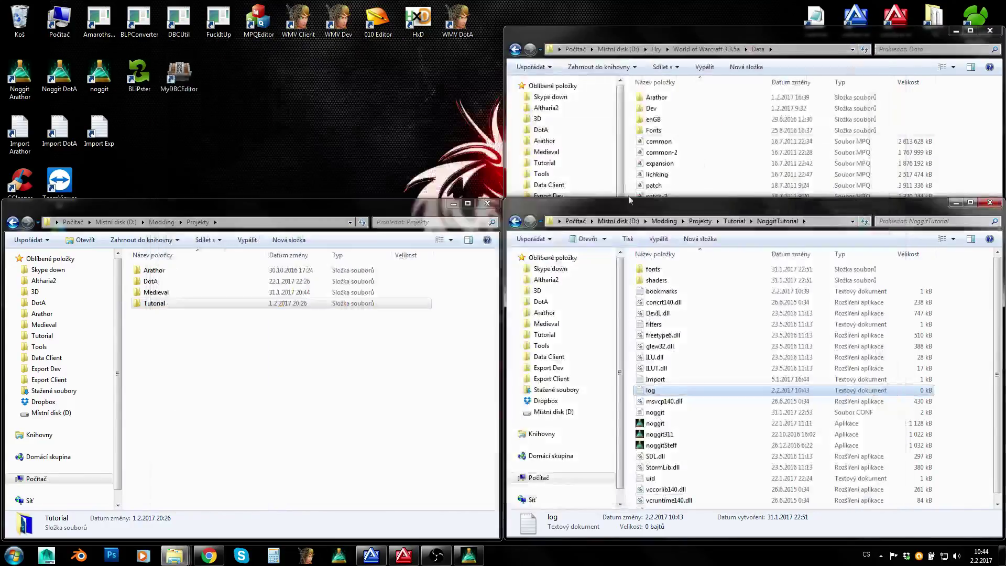
- Switch to Noggit Studio and open the Eastern Kingdoms continent at the Westfall map tile 29 52
{"action": "left_click", "coordinate": [468, 558]}
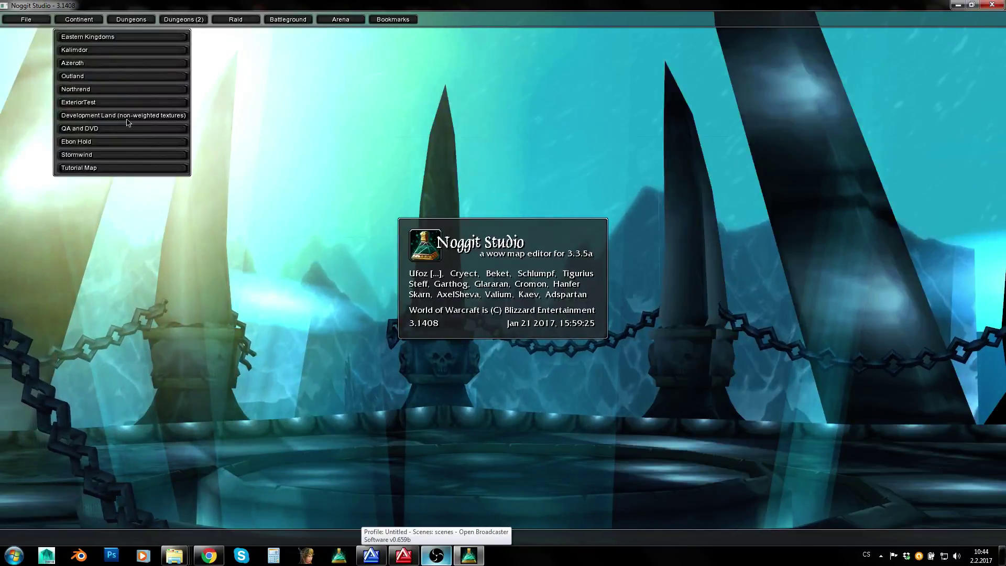
{"action": "left_click", "coordinate": [337, 202]}
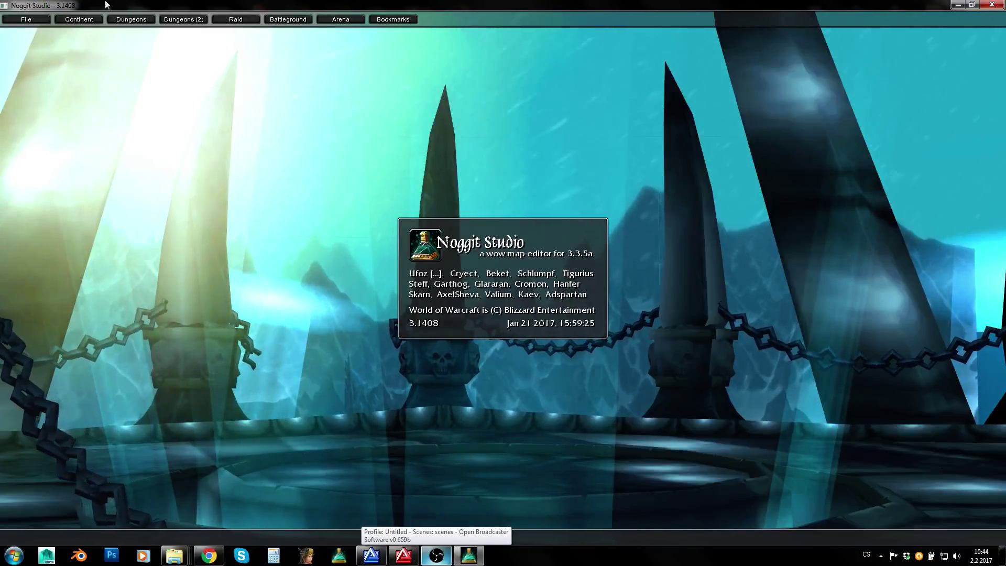
{"action": "left_click", "coordinate": [71, 21]}
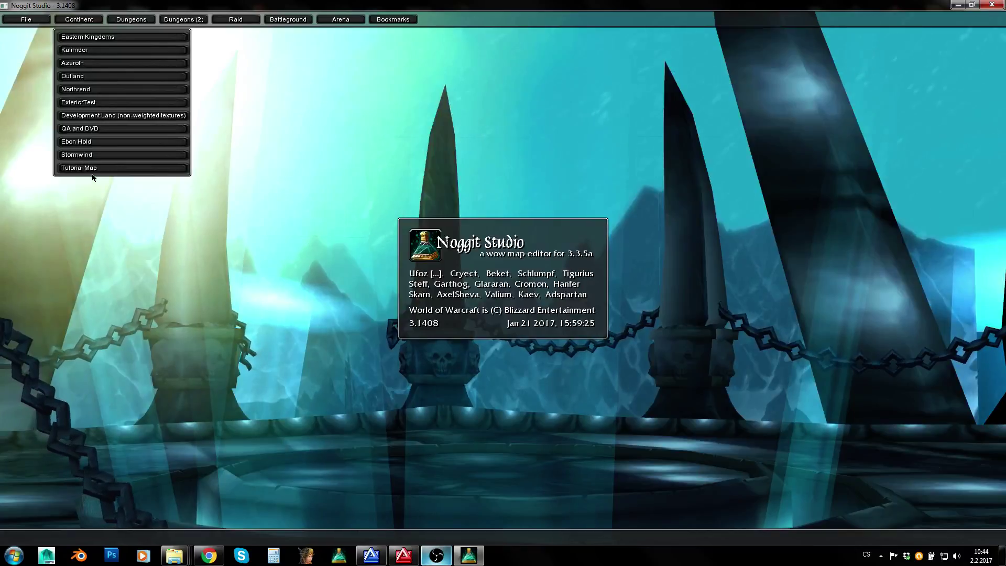
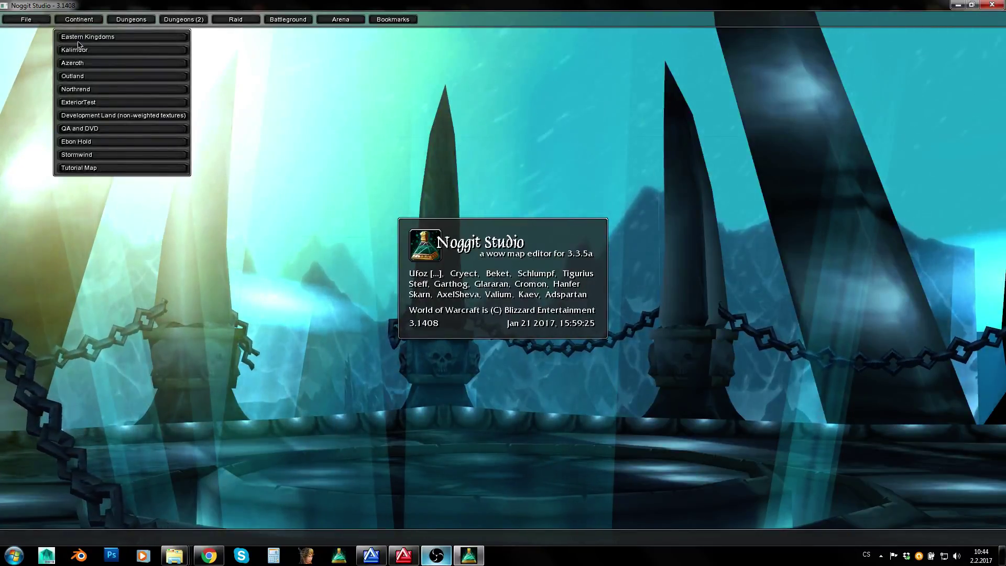
{"action": "left_click", "coordinate": [80, 37]}
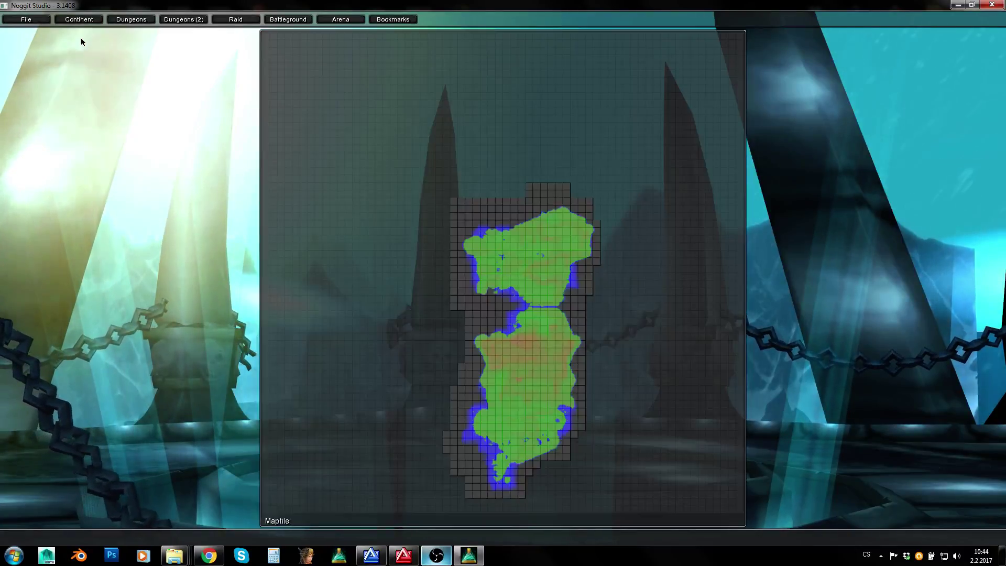
{"action": "left_click", "coordinate": [481, 428]}
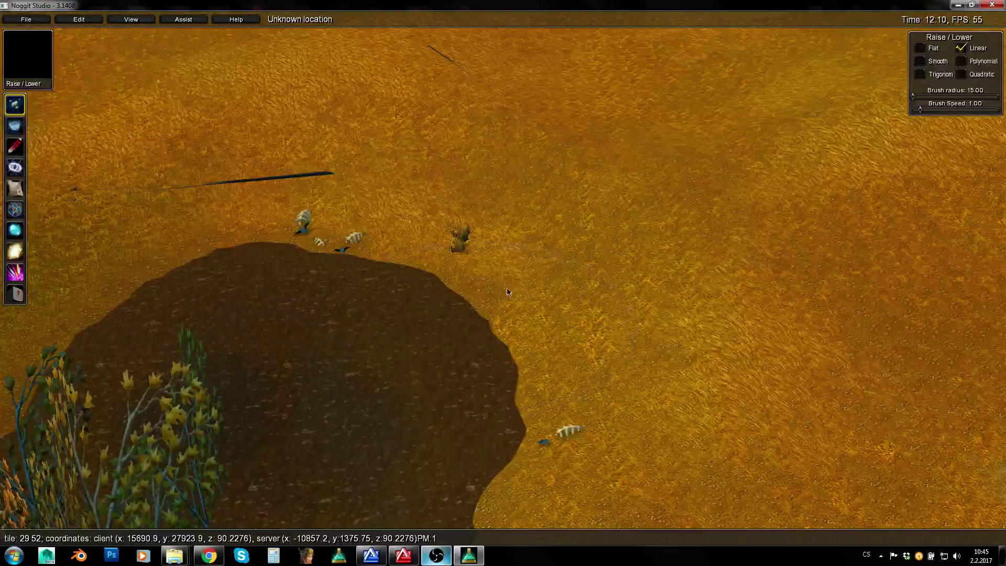
- Fly the camera over the golden fields and rocky hills to examine the terrain around the stone tower
{"action": "key", "text": "s"}
{"action": "key", "text": "a"}
{"action": "right_click_drag", "start_coordinate": [483, 287], "coordinate": [690, 283]}
{"action": "key", "text": "a"}
{"action": "right_click_drag", "start_coordinate": [449, 271], "coordinate": [335, 307]}
{"action": "key", "text": "w"}
{"action": "key", "text": "s"}
{"action": "key", "text": "s"}
{"action": "key", "text": "q"}
{"action": "right_click_drag", "start_coordinate": [655, 294], "coordinate": [138, 321]}
{"action": "right_click_drag", "start_coordinate": [393, 253], "coordinate": [242, 246]}
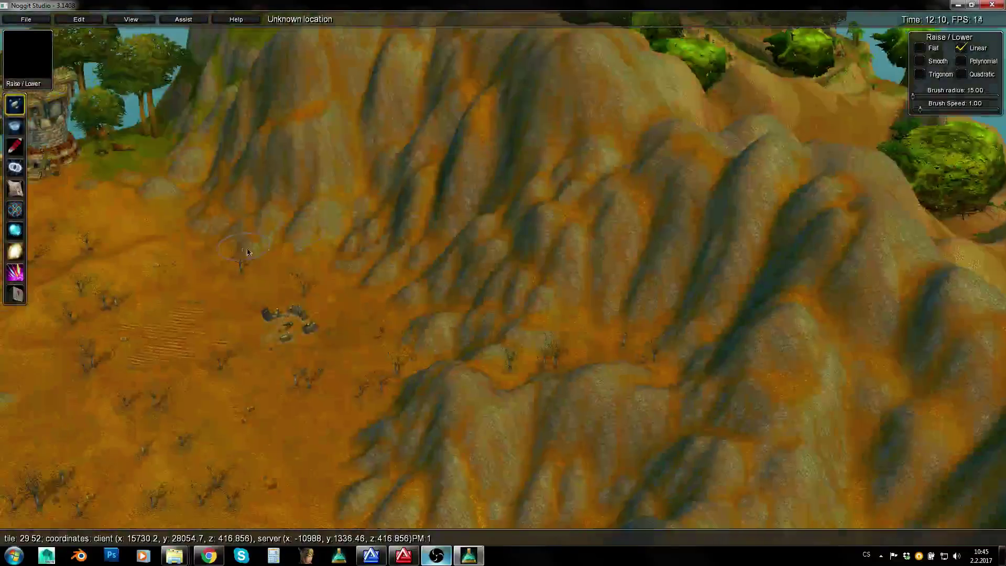
{"action": "right_click_drag", "start_coordinate": [636, 294], "coordinate": [449, 296]}
{"action": "right_click_drag", "start_coordinate": [409, 252], "coordinate": [335, 248]}
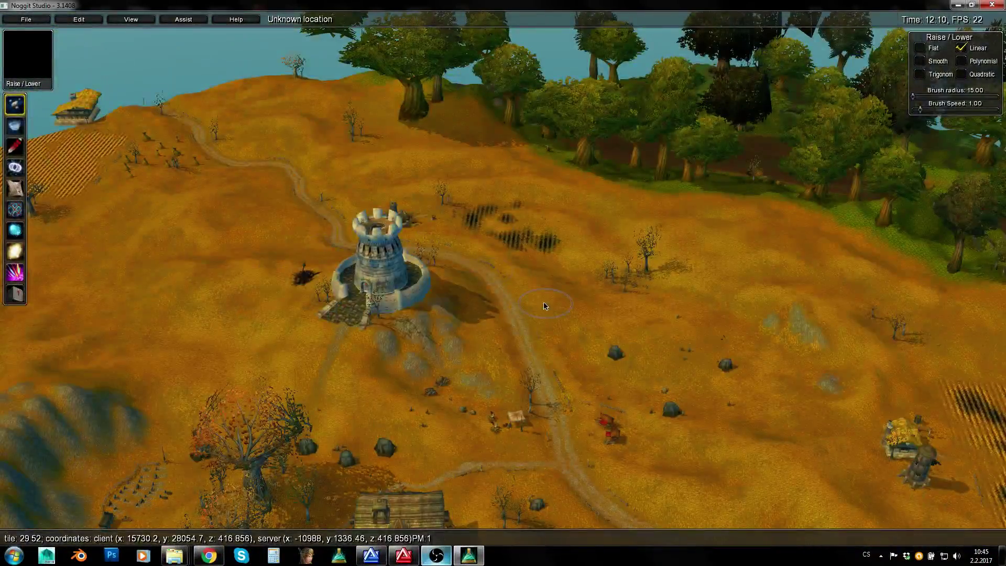
- Read through the key bindings reference, close it, and review the available File and Edit commands
{"action": "left_click", "coordinate": [231, 21]}
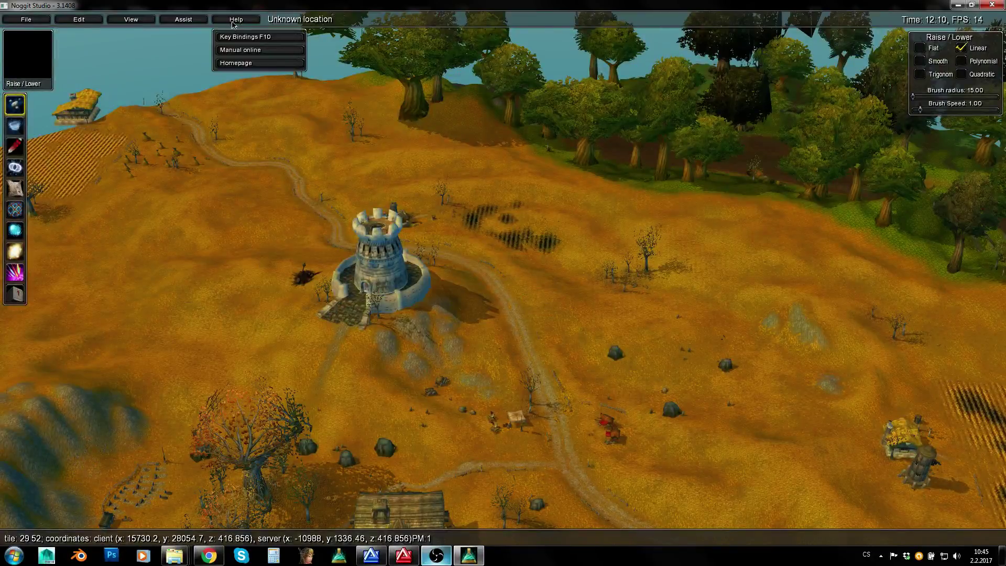
{"action": "left_click", "coordinate": [238, 38]}
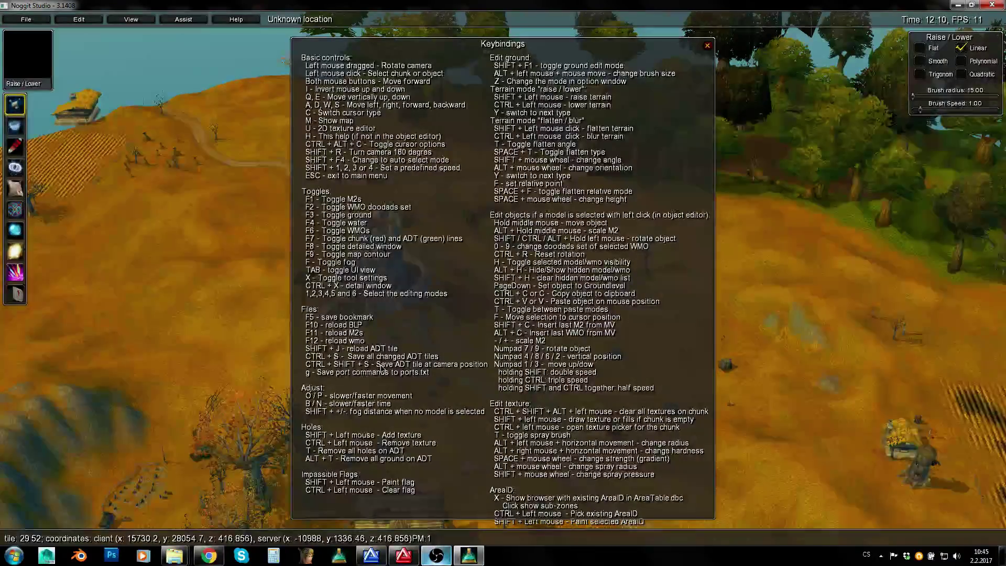
{"action": "left_click", "coordinate": [707, 46]}
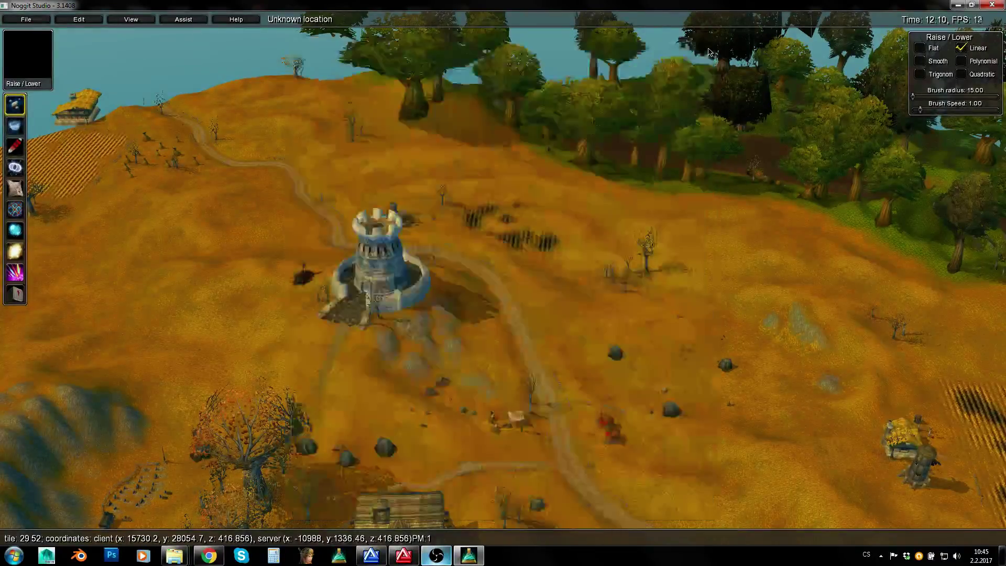
{"action": "left_click", "coordinate": [27, 21]}
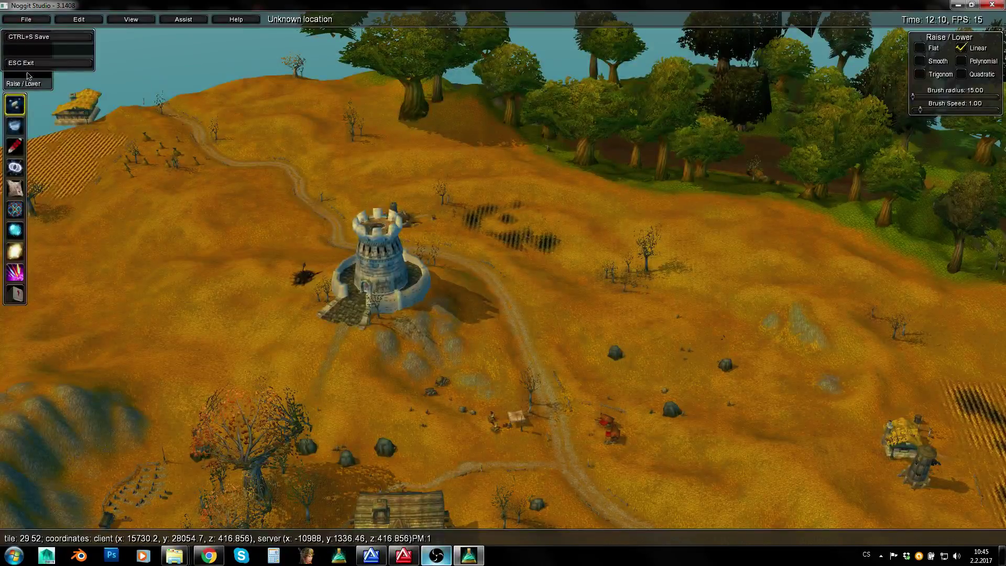
{"action": "left_click", "coordinate": [71, 18]}
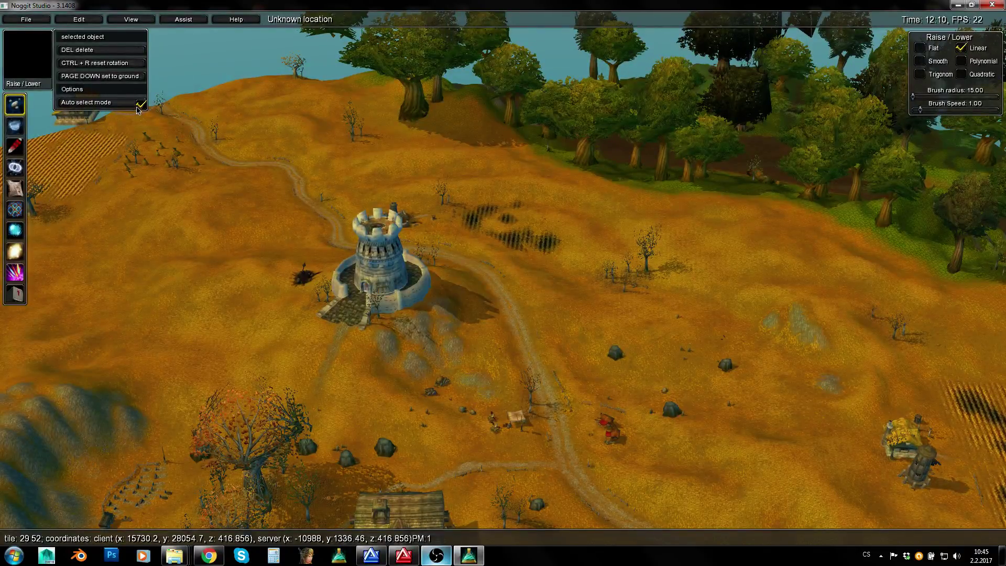
- Turn on the wireframe display to inspect the terrain mesh around the farm buildings, and turn it off again
{"action": "left_click", "coordinate": [122, 22]}
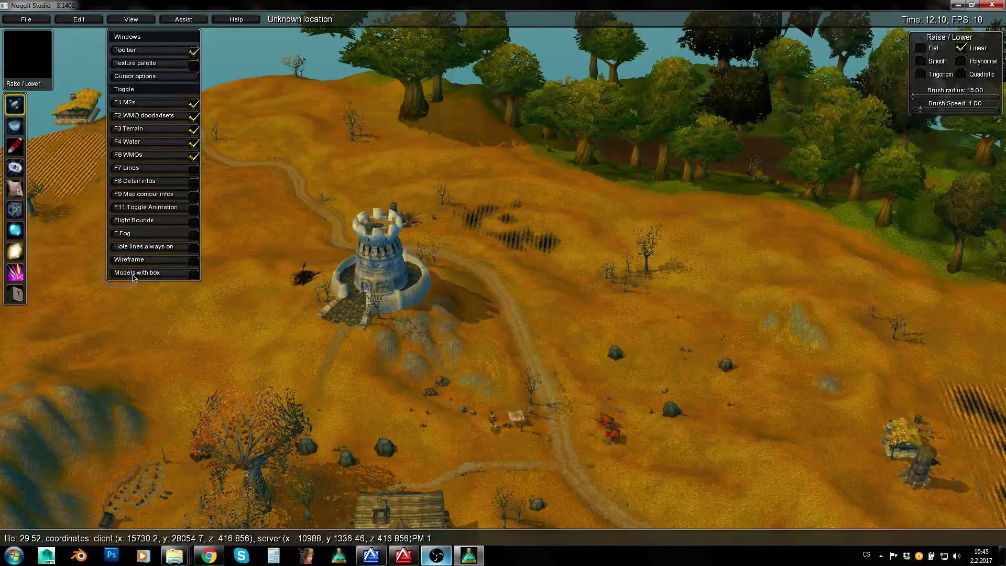
{"action": "left_click", "coordinate": [194, 265]}
{"action": "right_click_drag", "start_coordinate": [195, 267], "coordinate": [448, 359]}
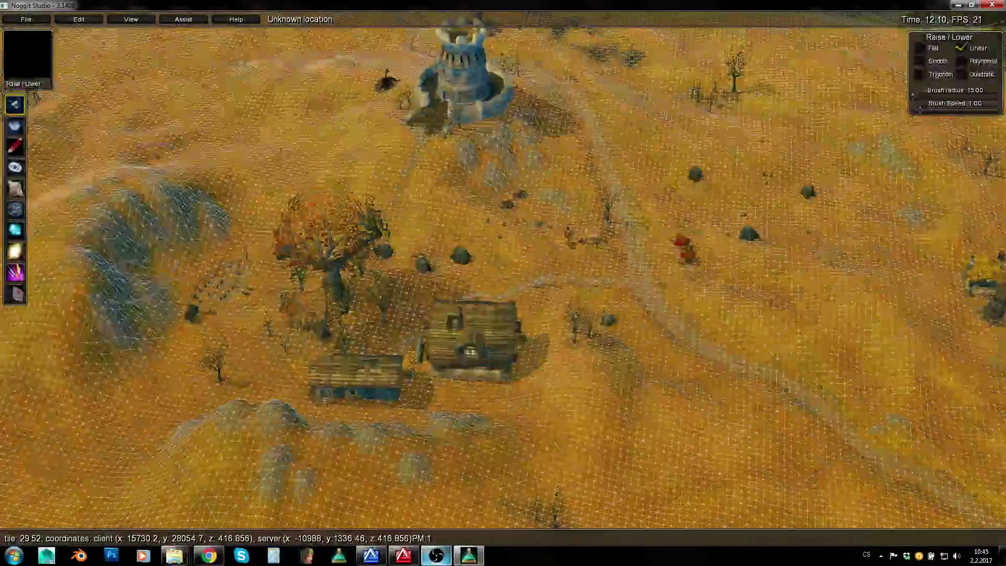
{"action": "left_click", "coordinate": [112, 21]}
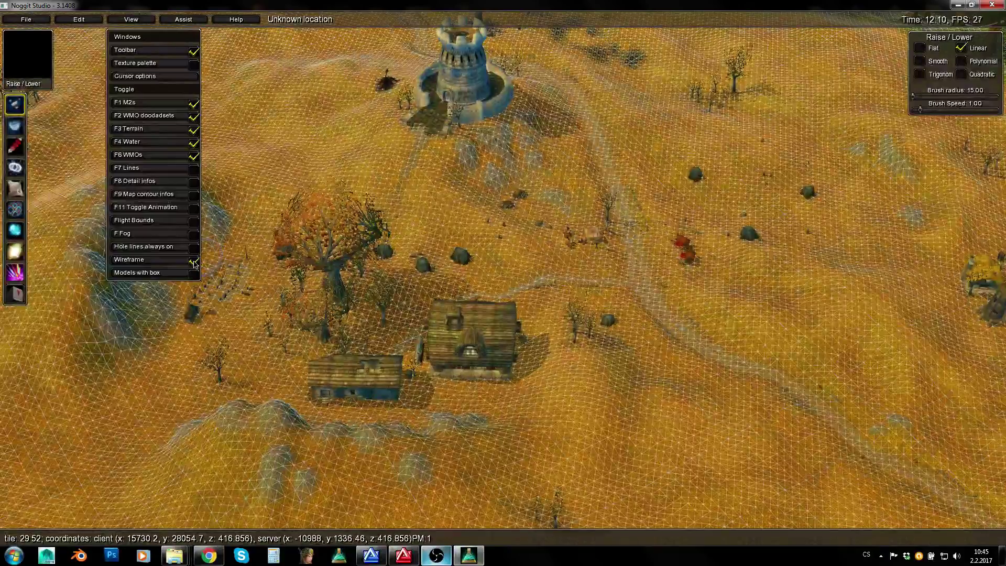
{"action": "left_click", "coordinate": [192, 263]}
- Hide and show the terrain once, and review the View toggles and the Assist commands for models and ADT tiles
{"action": "mouse_move", "coordinate": [451, 336]}
{"action": "right_mouse_down"}
{"action": "mouse_move", "coordinate": [274, 257]}
{"action": "mouse_move", "coordinate": [292, 270]}
{"action": "mouse_move", "coordinate": [393, 288]}
{"action": "mouse_move", "coordinate": [464, 270]}
{"action": "mouse_move", "coordinate": [454, 276]}
{"action": "mouse_move", "coordinate": [318, 234]}
{"action": "mouse_move", "coordinate": [248, 352]}
{"action": "mouse_move", "coordinate": [269, 252]}
{"action": "mouse_move", "coordinate": [735, 297]}
{"action": "right_mouse_up"}
{"action": "key", "text": "F3"}
{"action": "key", "text": "F3"}
{"action": "key", "text": "w"}
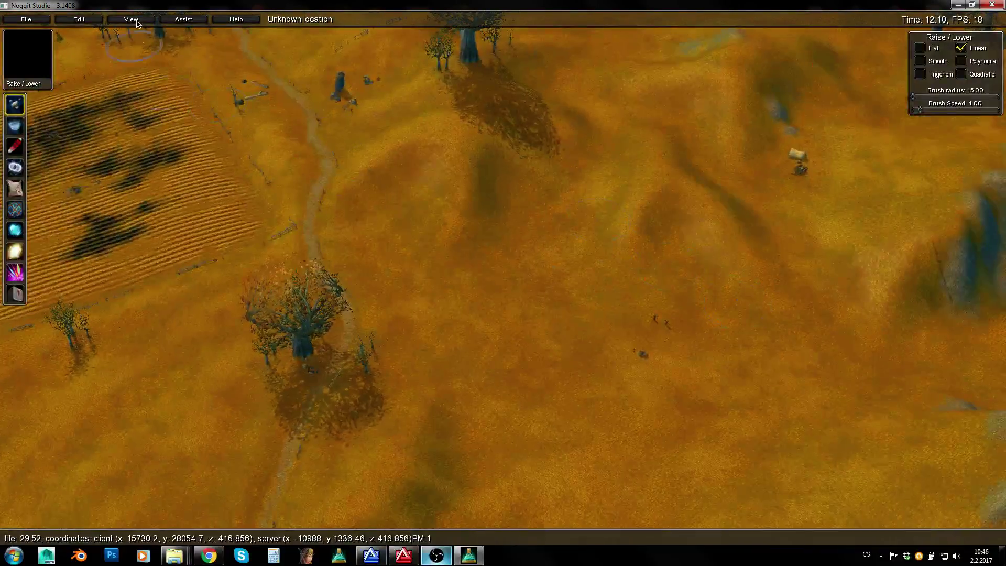
{"action": "left_click", "coordinate": [118, 21]}
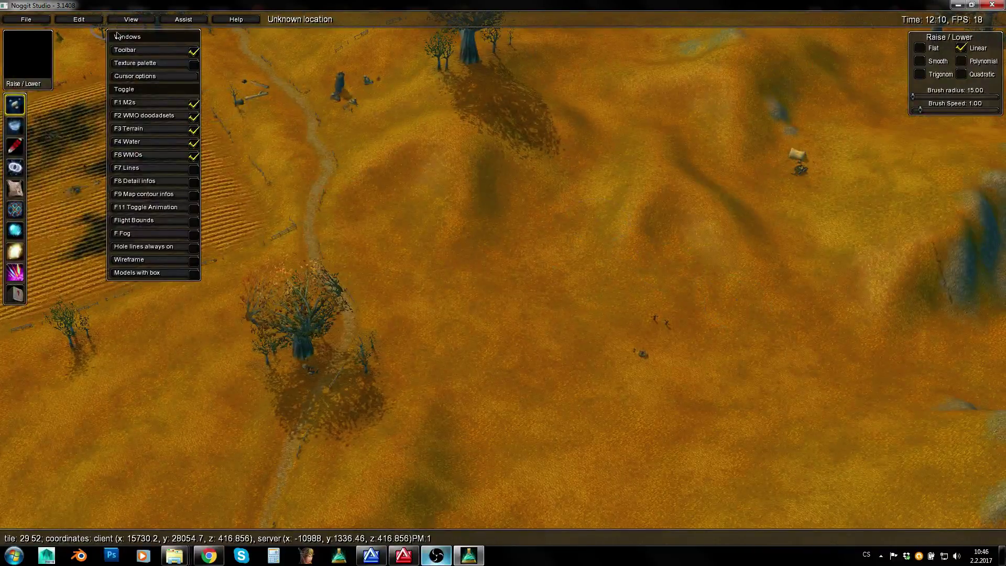
{"action": "left_click", "coordinate": [176, 21]}
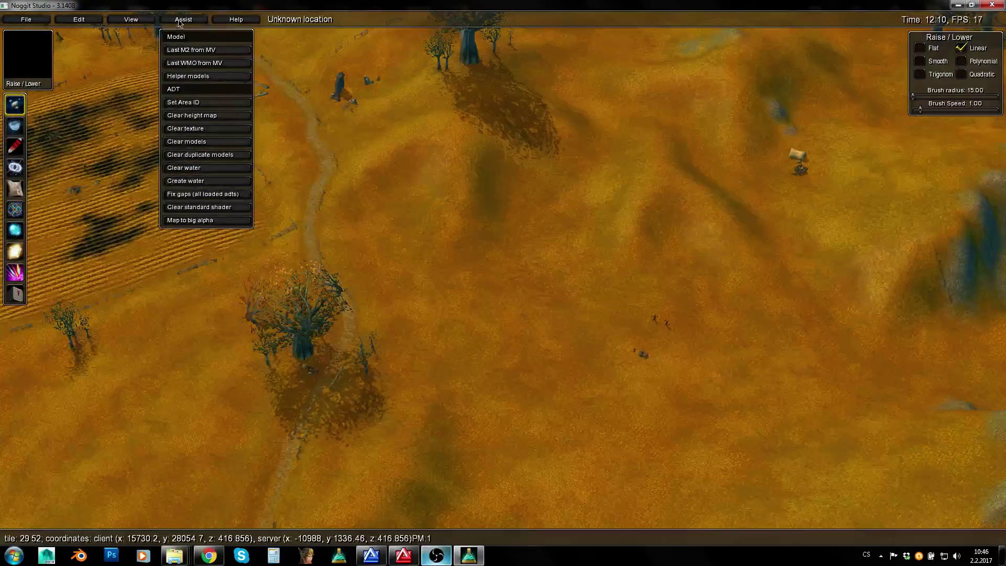
{"action": "left_click", "coordinate": [448, 158]}
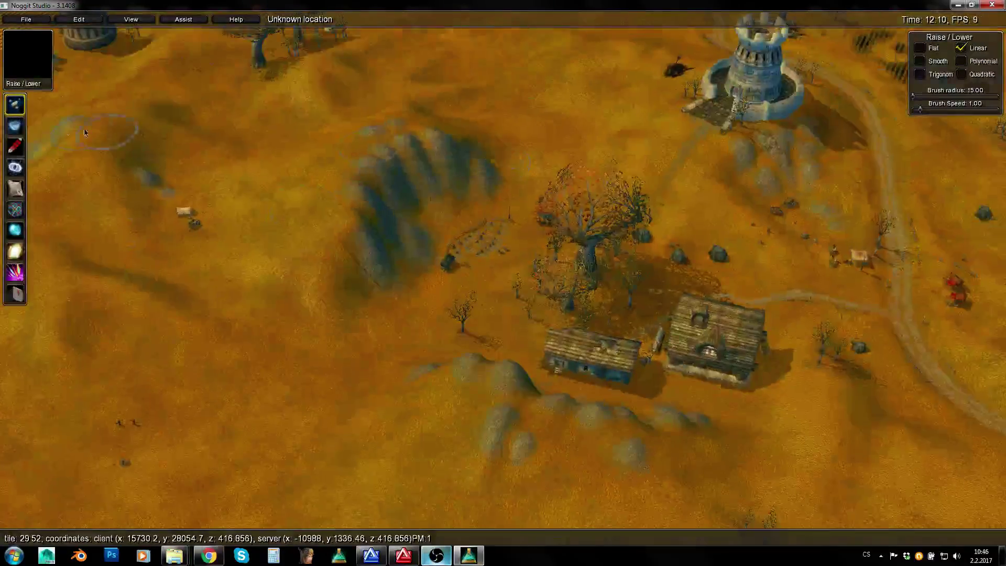
- Raise the open field with the Raise/Lower brush at radius 49.07 and set the brush speed to 9.00
{"action": "key", "text": "a"}
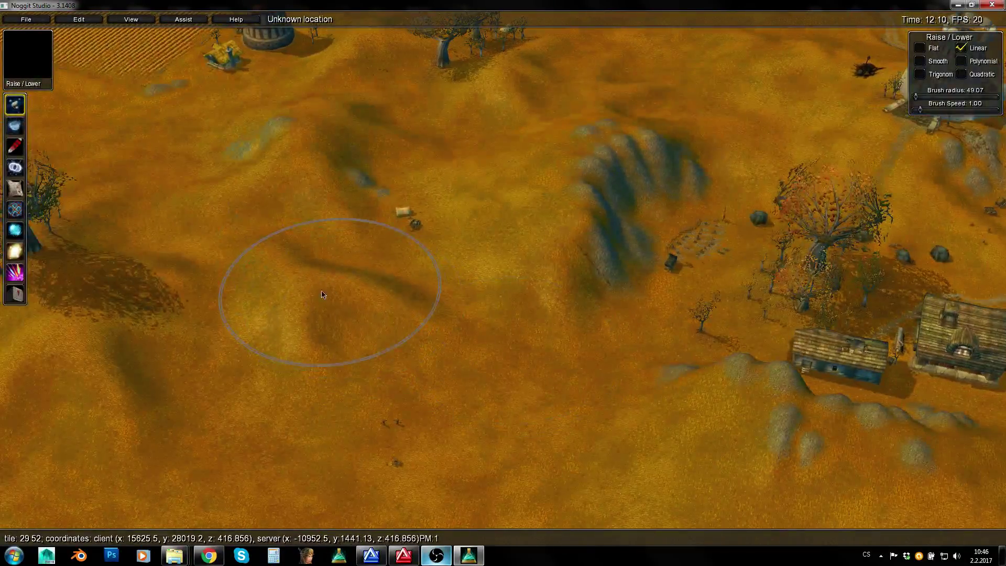
{"action": "mouse_move", "coordinate": [325, 306]}
{"action": "left_mouse_down", "text": "shift"}
{"action": "mouse_move", "coordinate": [323, 297]}
{"action": "mouse_move", "coordinate": [314, 315]}
{"action": "left_mouse_up", "text": "shift"}
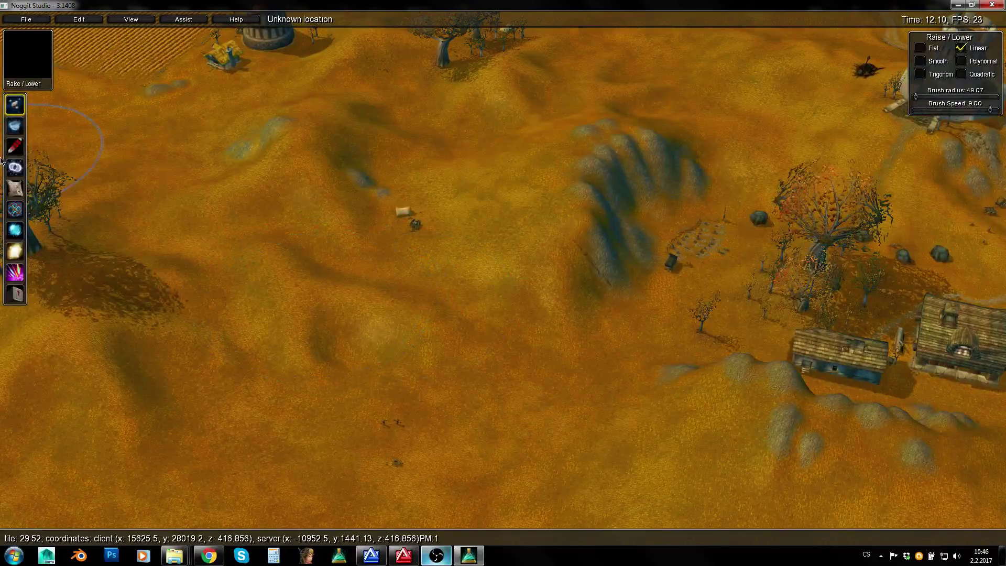
- Switch to Flatten / Blur and try its brush on the field and the nearby rocky slope
{"action": "left_click", "coordinate": [14, 127]}
{"action": "left_click_drag", "start_coordinate": [269, 340], "coordinate": [314, 338], "text": "alt"}
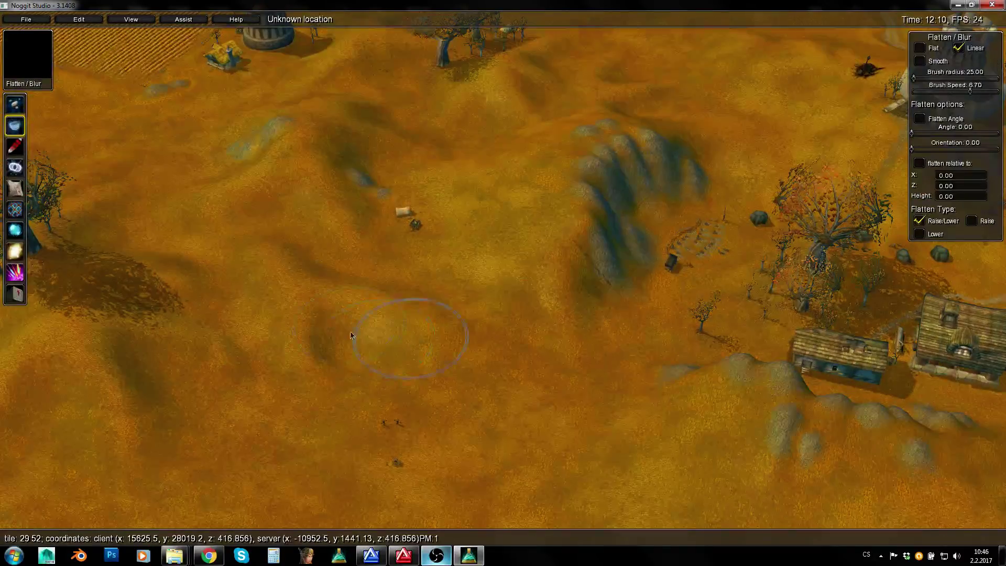
{"action": "mouse_move", "coordinate": [588, 236]}
{"action": "left_mouse_down"}
{"action": "mouse_move", "coordinate": [621, 178]}
{"action": "mouse_move", "coordinate": [602, 194]}
{"action": "left_mouse_up"}
- Pick the pebbly dirt texture from the ground in 3D Paint and paint a patch of it across the field
{"action": "left_click", "coordinate": [15, 147]}
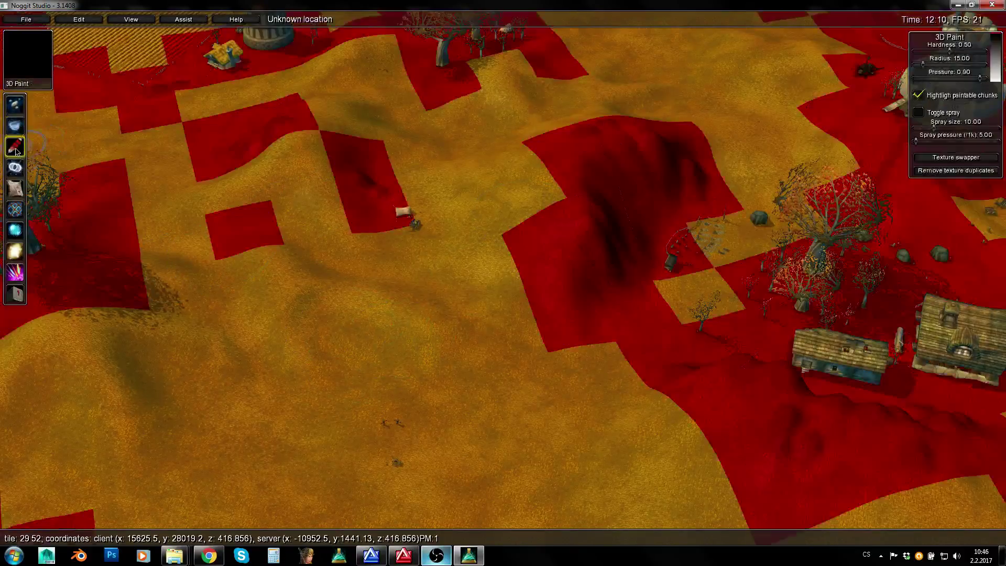
{"action": "right_click_drag", "start_coordinate": [407, 265], "coordinate": [375, 299]}
{"action": "key", "text": "w"}
{"action": "left_click", "coordinate": [400, 267], "text": "ctrl"}
{"action": "left_click", "coordinate": [485, 270]}
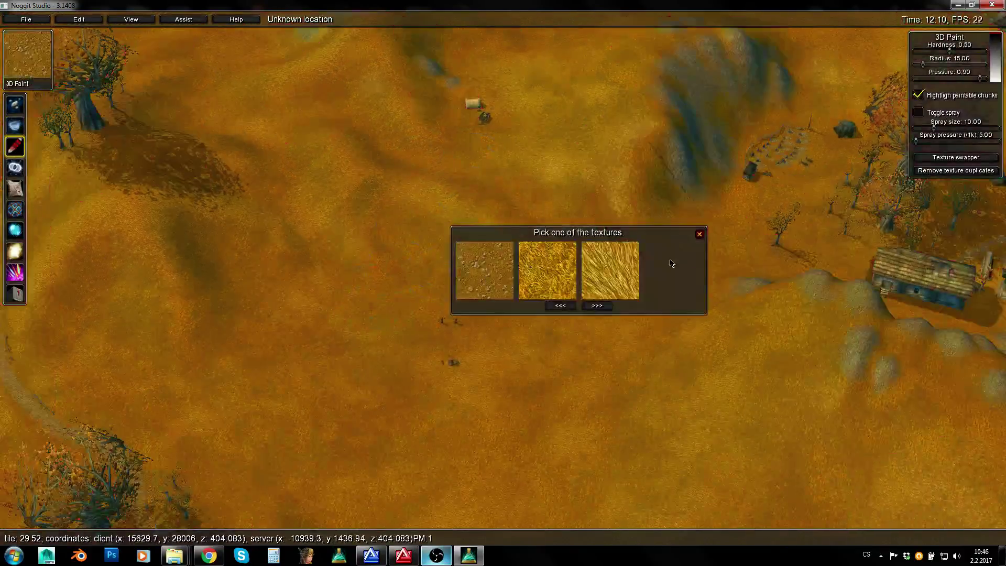
{"action": "left_click", "coordinate": [698, 234]}
{"action": "mouse_move", "coordinate": [378, 319]}
{"action": "left_mouse_down"}
{"action": "mouse_move", "coordinate": [433, 278]}
{"action": "mouse_move", "coordinate": [478, 315]}
{"action": "mouse_move", "coordinate": [516, 332]}
{"action": "mouse_move", "coordinate": [524, 325]}
{"action": "left_mouse_up"}
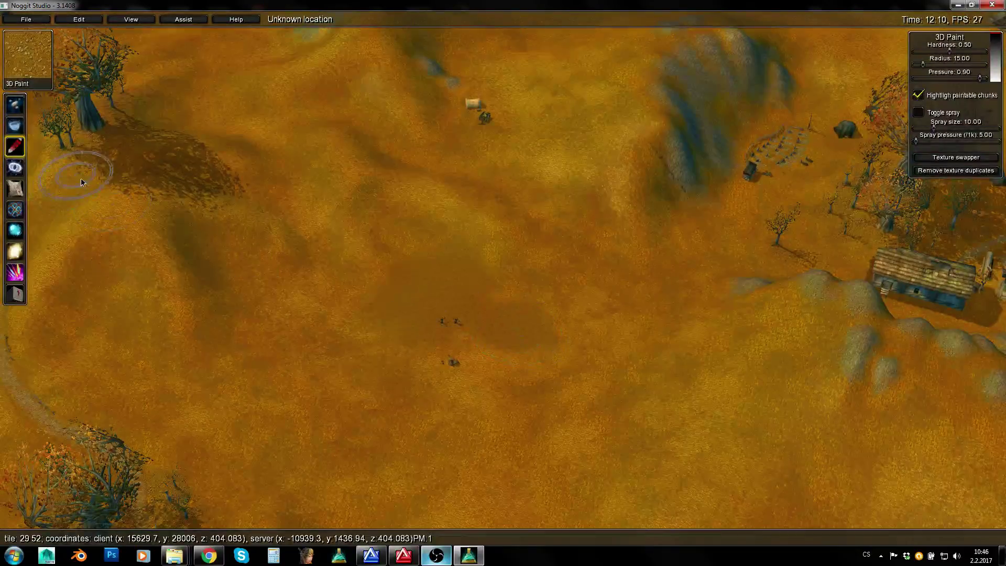
- Show the chunk and ADT lines and cut a two-by-four block of holes in the ground beside the painted patch
{"action": "left_click", "coordinate": [14, 167]}
{"action": "key", "text": "s"}
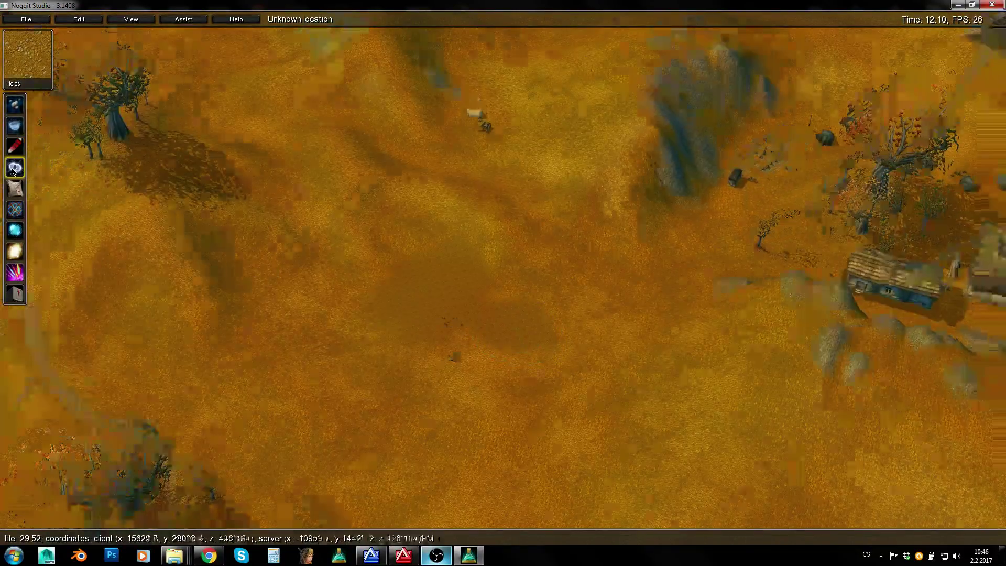
{"action": "key", "text": "w"}
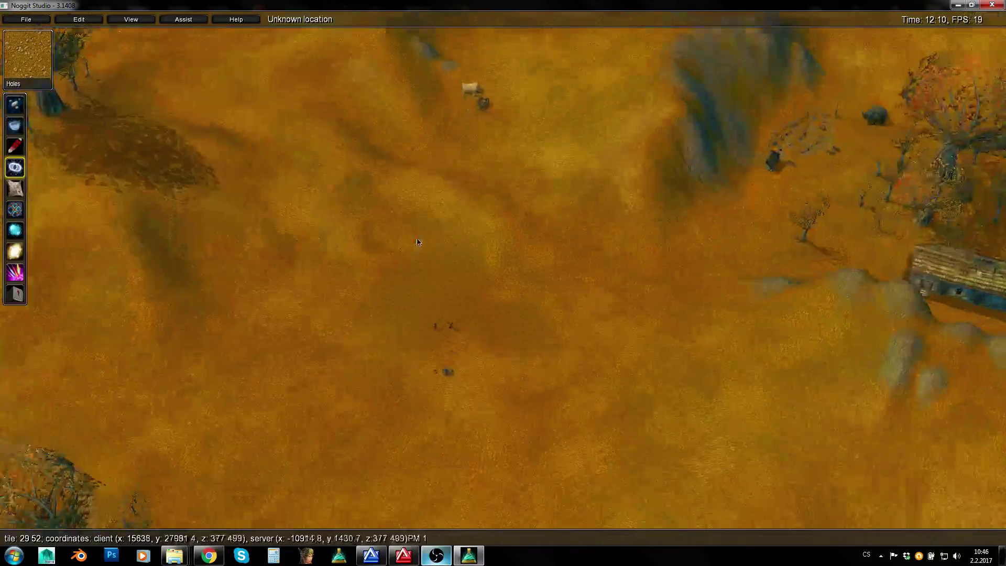
{"action": "key", "text": "F7"}
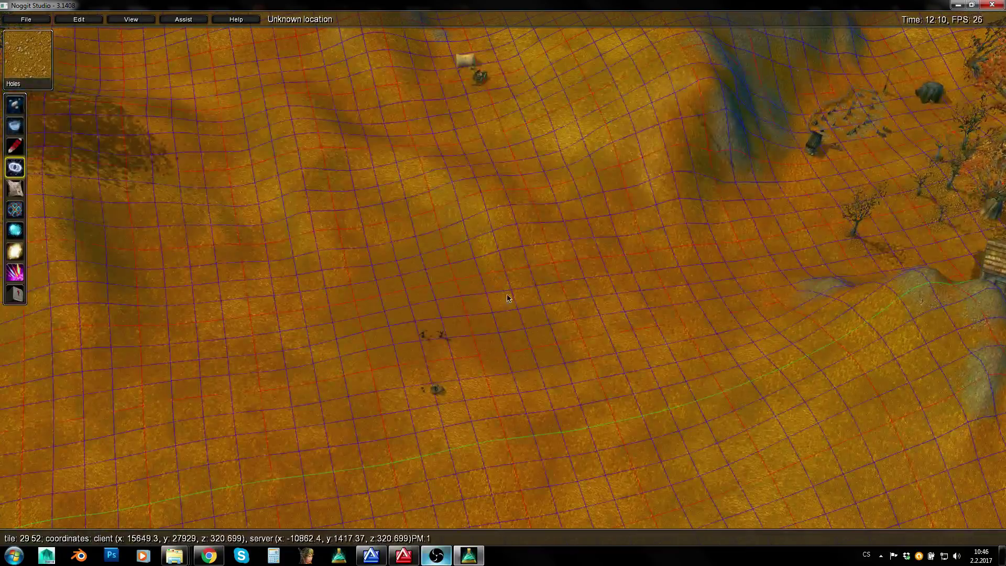
{"action": "key", "text": "w"}
{"action": "left_click", "coordinate": [519, 295], "text": "ctrl"}
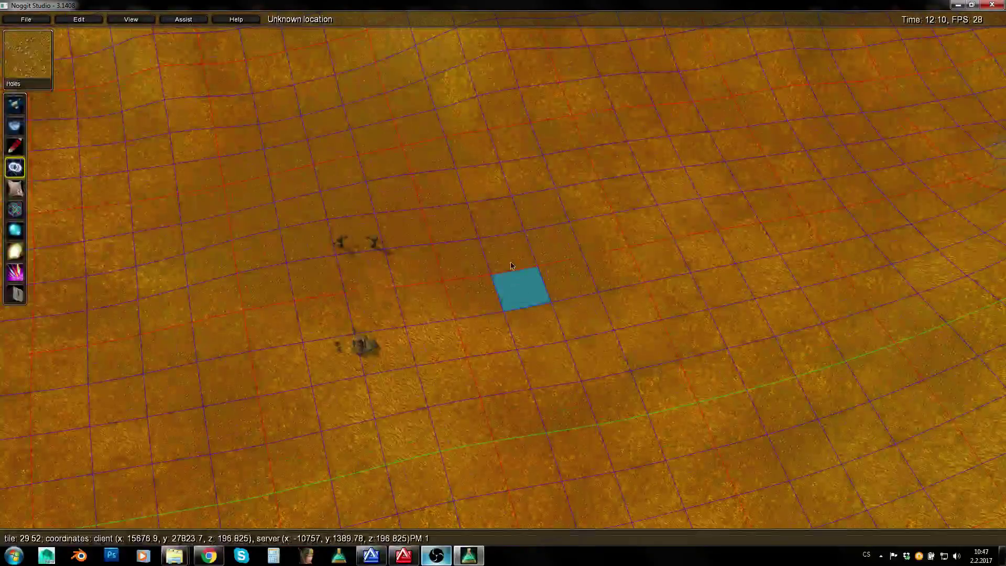
{"action": "left_click", "coordinate": [512, 265], "text": "shift"}
{"action": "left_click", "coordinate": [440, 197], "text": "shift"}
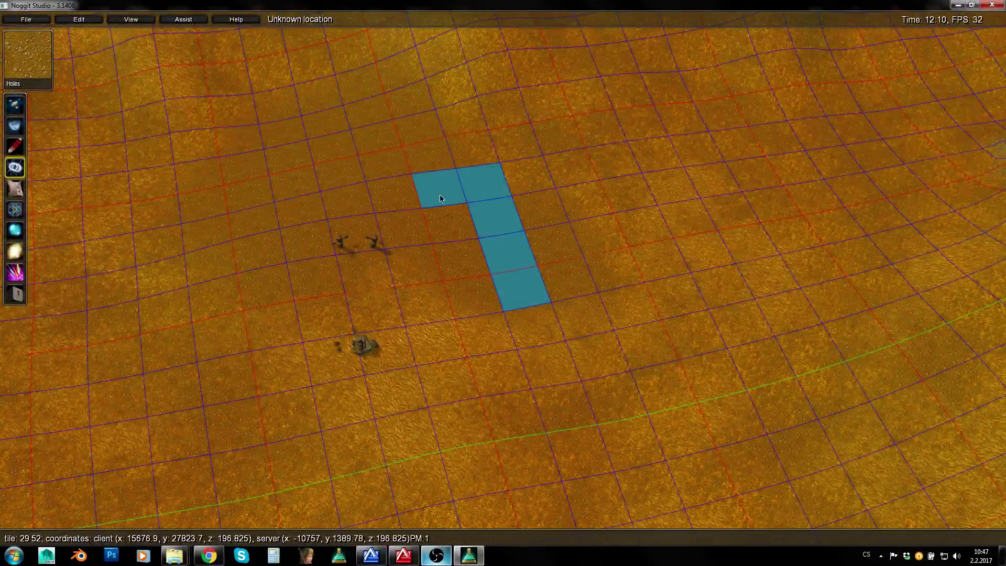
{"action": "left_click", "coordinate": [466, 279], "text": "shift"}
{"action": "key", "text": "s"}
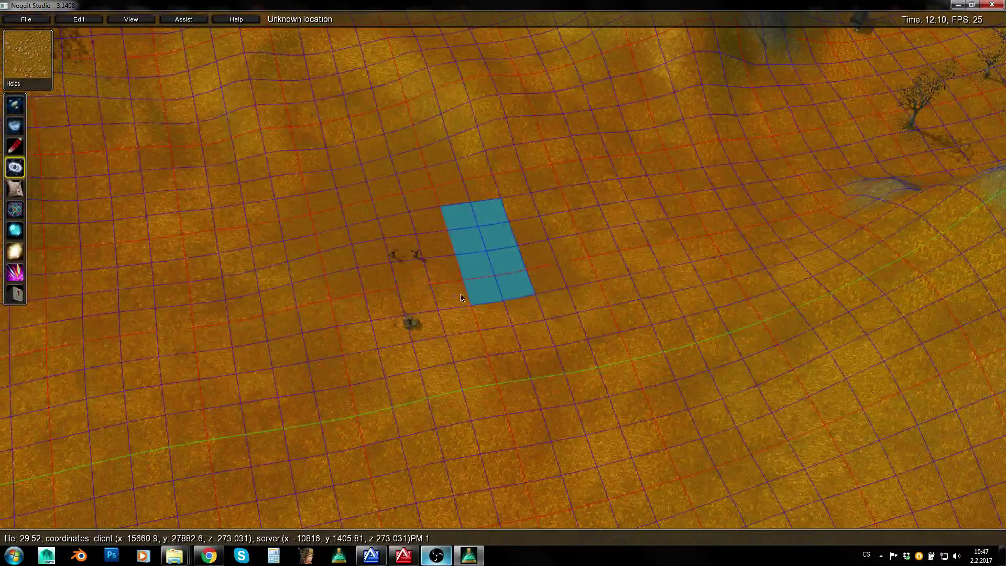
- Switch to AreaID painting and pick the Westfall: Stendel's Pond area from the ground near the holes
{"action": "key", "text": "q"}
{"action": "key", "text": "5"}
{"action": "right_click_drag", "start_coordinate": [409, 269], "coordinate": [534, 318]}
{"action": "key", "text": "a"}
{"action": "left_click", "coordinate": [539, 353], "text": "ctrl"}
{"action": "key", "text": "w"}
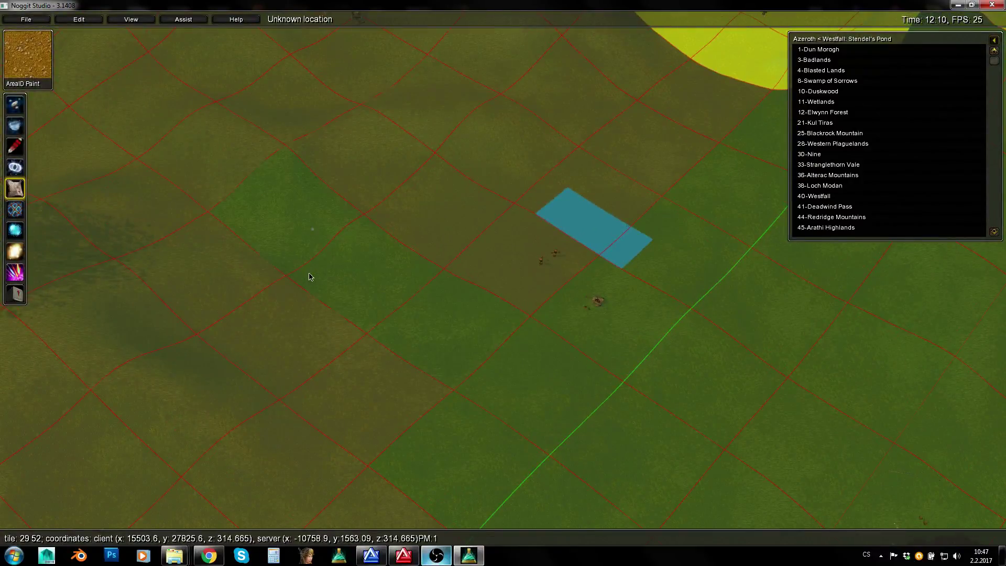
{"action": "key", "text": "s"}
{"action": "key", "text": "a"}
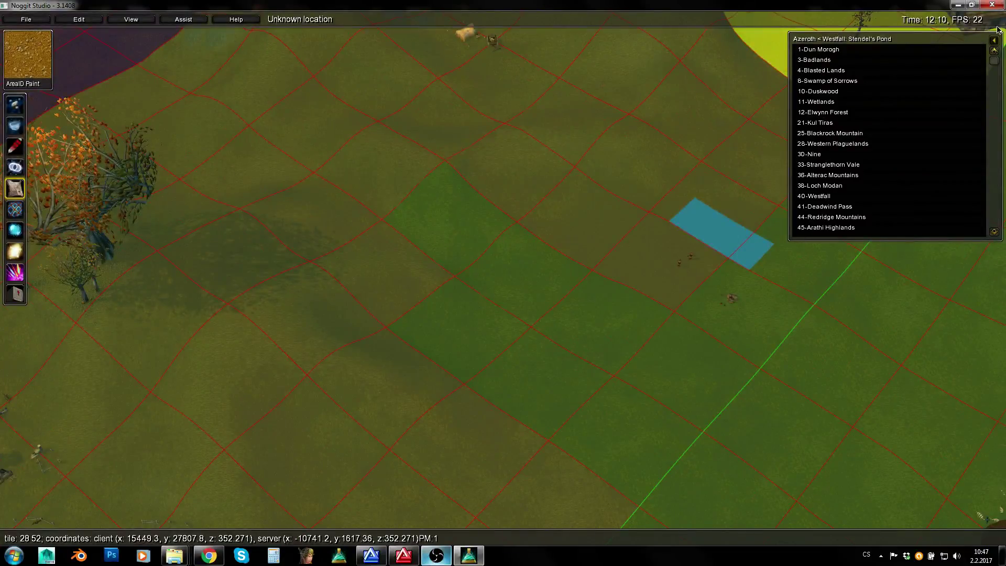
- Move the area selection up to the Azeroth level and paint that area ID over the neighbouring block of chunks
{"action": "left_click", "coordinate": [994, 46]}
{"action": "mouse_move", "coordinate": [367, 268]}
{"action": "left_mouse_down", "text": "shift"}
{"action": "mouse_move", "coordinate": [366, 382]}
{"action": "mouse_move", "coordinate": [476, 439]}
{"action": "mouse_move", "coordinate": [388, 477]}
{"action": "mouse_move", "coordinate": [351, 407]}
{"action": "left_mouse_up", "text": "shift"}
{"action": "key", "text": "s"}
{"action": "mouse_move", "coordinate": [351, 406]}
{"action": "right_mouse_down"}
{"action": "mouse_move", "coordinate": [436, 404]}
{"action": "mouse_move", "coordinate": [306, 247]}
{"action": "right_mouse_up"}
{"action": "left_click_drag", "start_coordinate": [303, 281], "coordinate": [439, 386], "text": "shift"}
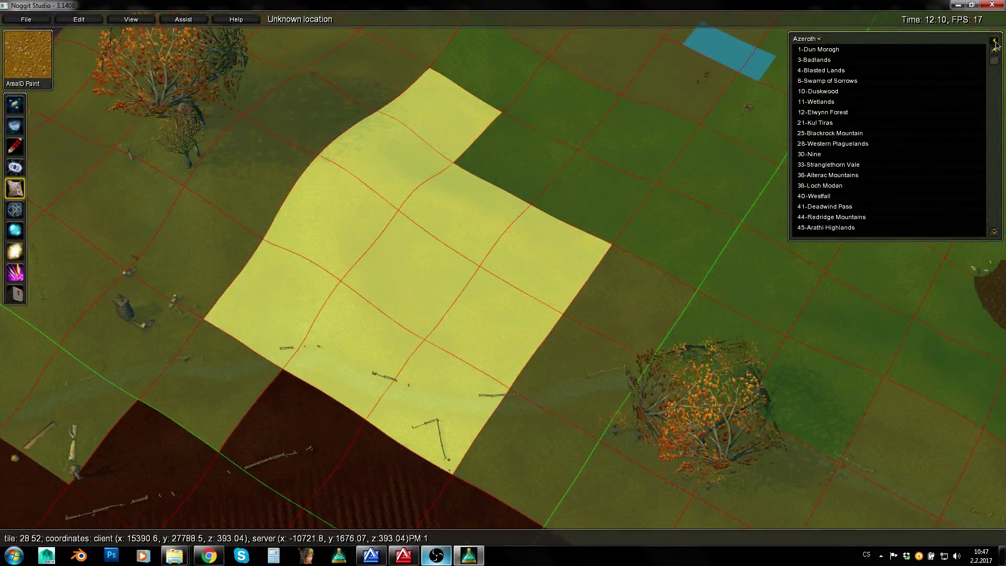
- Choose the Wetlands area in the AreaID list and paint it over the light yellow block of chunks
{"action": "key", "text": "w"}
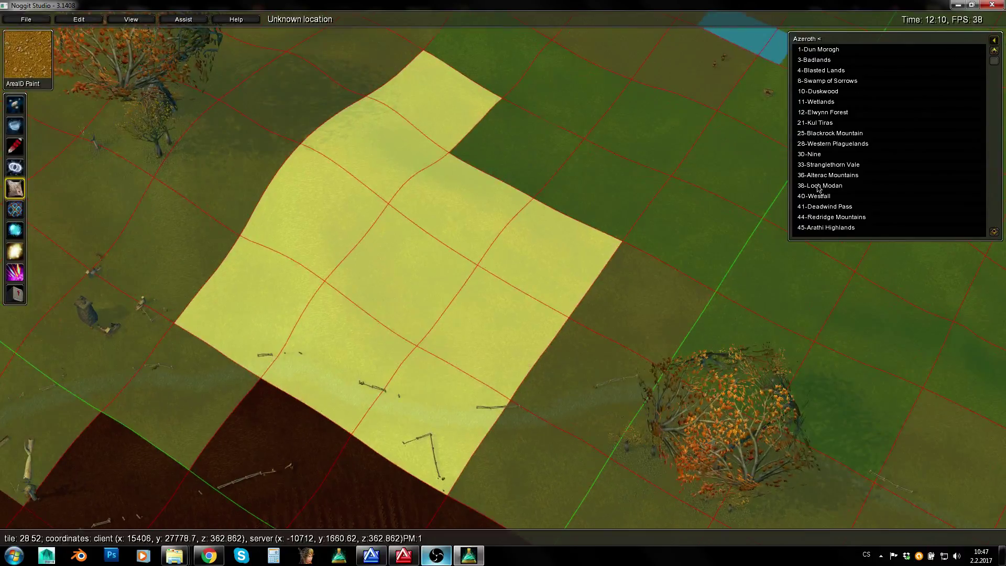
{"action": "left_click_drag", "start_coordinate": [998, 61], "coordinate": [994, 84]}
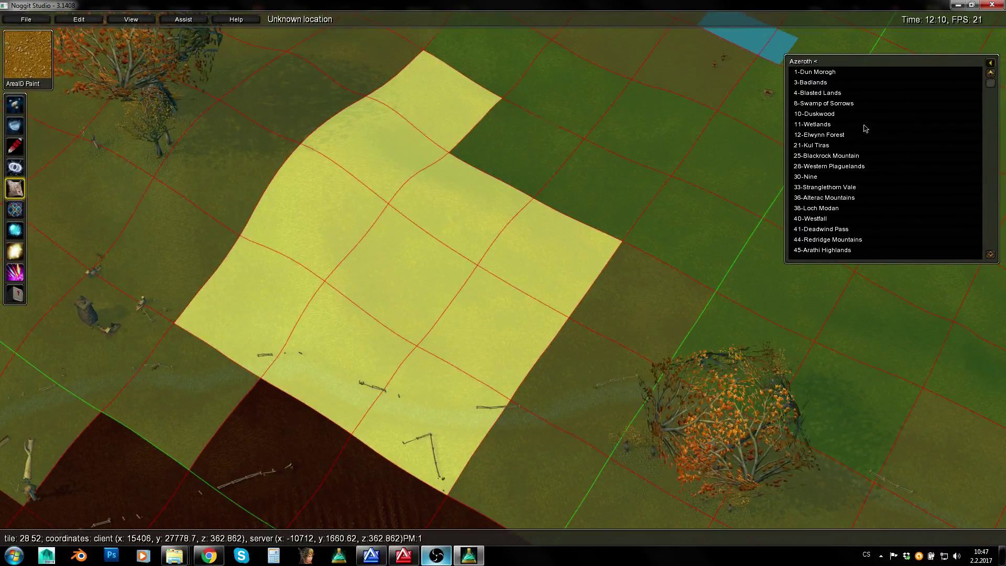
{"action": "left_click", "coordinate": [813, 126]}
{"action": "mouse_move", "coordinate": [373, 174]}
{"action": "left_mouse_down", "text": "shift"}
{"action": "mouse_move", "coordinate": [379, 146]}
{"action": "mouse_move", "coordinate": [292, 337]}
{"action": "mouse_move", "coordinate": [478, 375]}
{"action": "mouse_move", "coordinate": [448, 188]}
{"action": "mouse_move", "coordinate": [409, 262]}
{"action": "left_mouse_up", "text": "shift"}
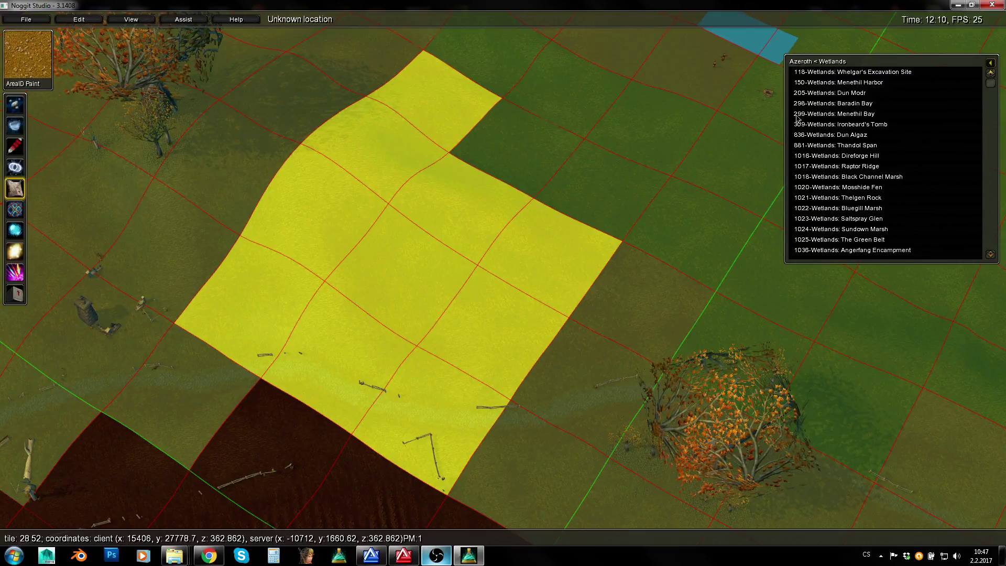
- Switch to Impassible Flag painting and flag a two-chunk-wide strip of ground across the large tree
{"action": "left_click", "coordinate": [14, 211]}
{"action": "mouse_move", "coordinate": [316, 231]}
{"action": "right_mouse_down"}
{"action": "mouse_move", "coordinate": [552, 219]}
{"action": "mouse_move", "coordinate": [583, 282]}
{"action": "mouse_move", "coordinate": [464, 210]}
{"action": "right_mouse_up"}
{"action": "key", "text": "s"}
{"action": "key", "text": "s"}
{"action": "mouse_move", "coordinate": [519, 114]}
{"action": "left_mouse_down", "text": "shift"}
{"action": "mouse_move", "coordinate": [486, 243]}
{"action": "mouse_move", "coordinate": [511, 199]}
{"action": "mouse_move", "coordinate": [538, 354]}
{"action": "mouse_move", "coordinate": [480, 363]}
{"action": "mouse_move", "coordinate": [527, 446]}
{"action": "left_mouse_up", "text": "shift"}
{"action": "left_click_drag", "start_coordinate": [550, 151], "coordinate": [549, 123], "text": "shift"}
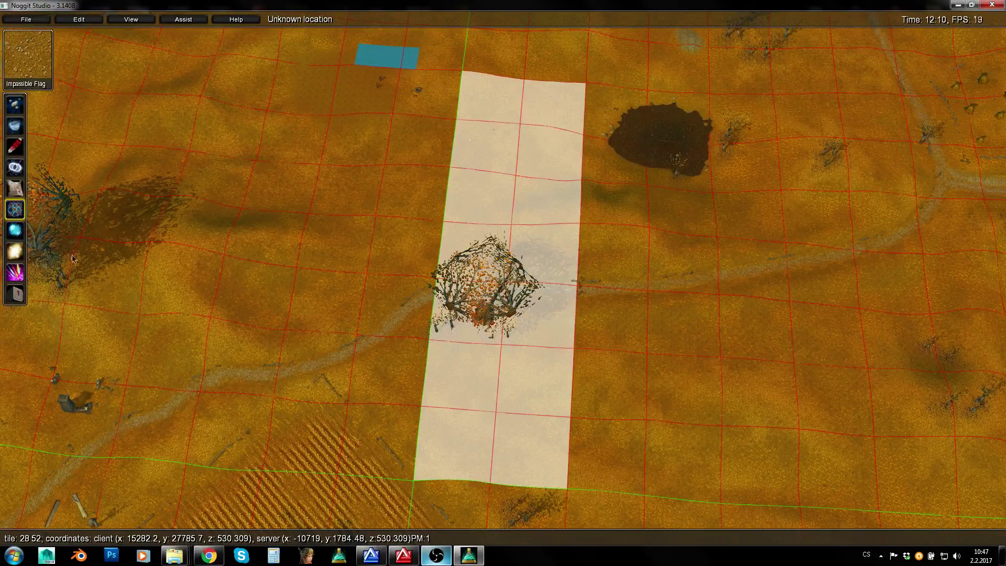
- Switch to Water edit and raise the ocean water level along the beach to 8
{"action": "key", "text": "w"}
{"action": "left_click", "coordinate": [14, 230]}
{"action": "right_click_drag", "start_coordinate": [576, 246], "coordinate": [864, 139]}
{"action": "key", "text": "a"}
{"action": "key", "text": "w"}
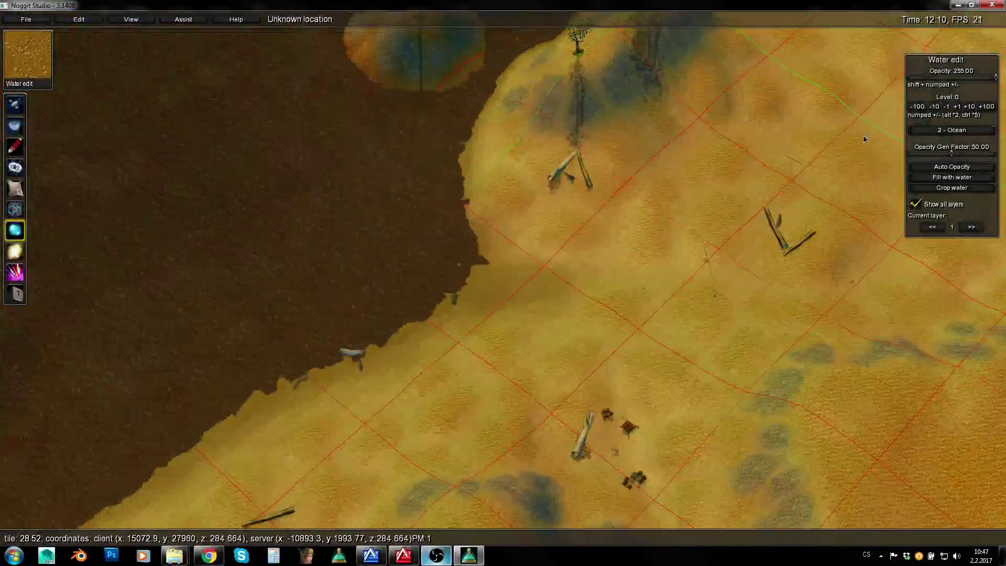
{"action": "key", "text": "w"}
{"action": "key", "text": "a"}
{"action": "key", "text": "d"}
{"action": "left_click", "coordinate": [957, 108]}
{"action": "left_click", "coordinate": [957, 108]}
{"action": "left_click", "coordinate": [957, 108]}
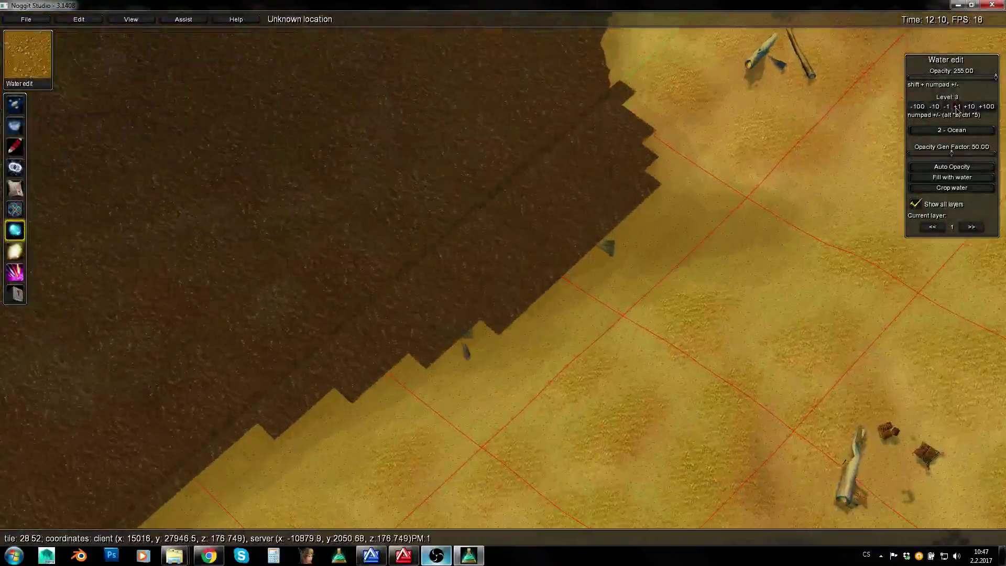
{"action": "left_click", "coordinate": [956, 108]}
{"action": "left_click", "coordinate": [957, 108]}
{"action": "left_click", "coordinate": [956, 108]}
{"action": "left_click", "coordinate": [956, 108]}
{"action": "left_click", "coordinate": [956, 108]}
{"action": "key", "text": "e"}
{"action": "right_click_drag", "start_coordinate": [256, 329], "coordinate": [362, 115]}
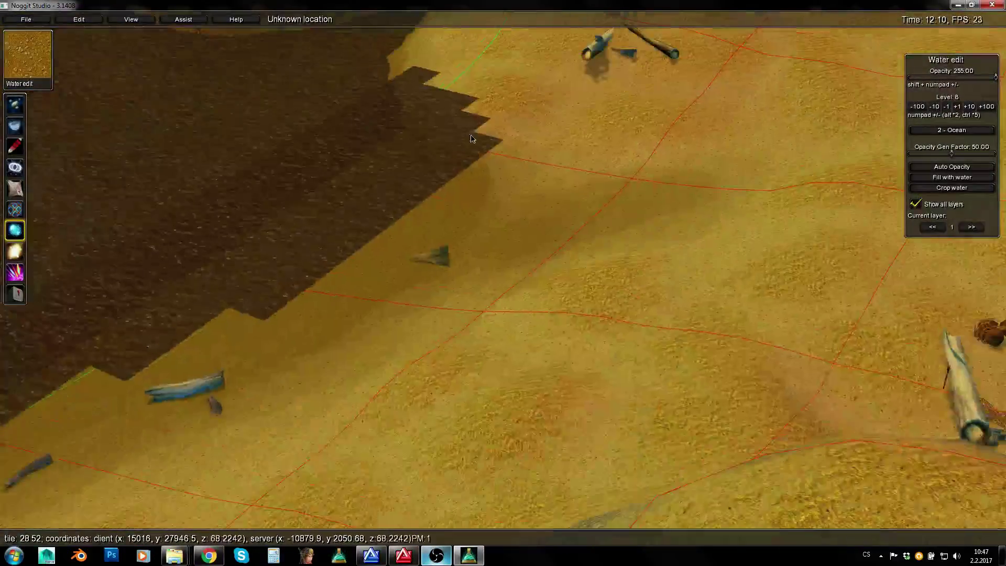
- Bring up the Light edit mode above the coastal trees
{"action": "key", "text": "s"}
{"action": "right_click_drag", "start_coordinate": [473, 223], "coordinate": [718, 246]}
{"action": "key", "text": "q"}
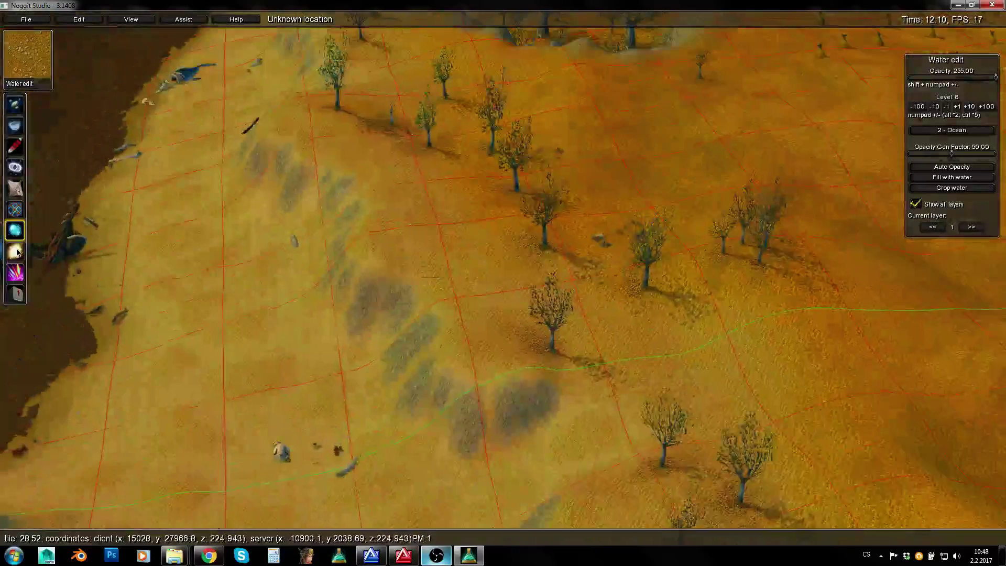
{"action": "left_click", "coordinate": [15, 253]}
{"action": "key", "text": "w"}
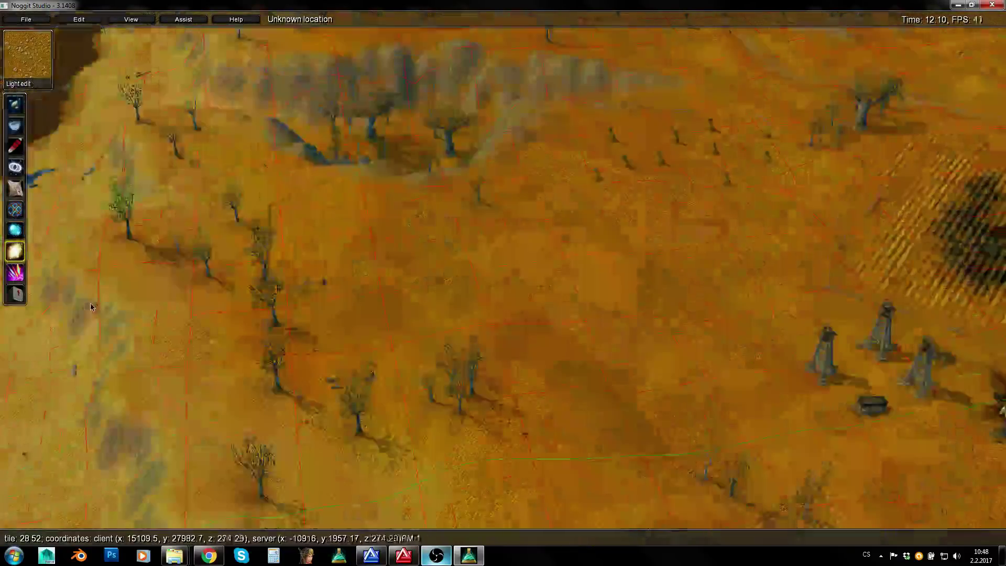
- Switch to the Shader editor, set Red to 0.04 and paint a green tint on the ground between the road and the dark pond
{"action": "left_click", "coordinate": [16, 273]}
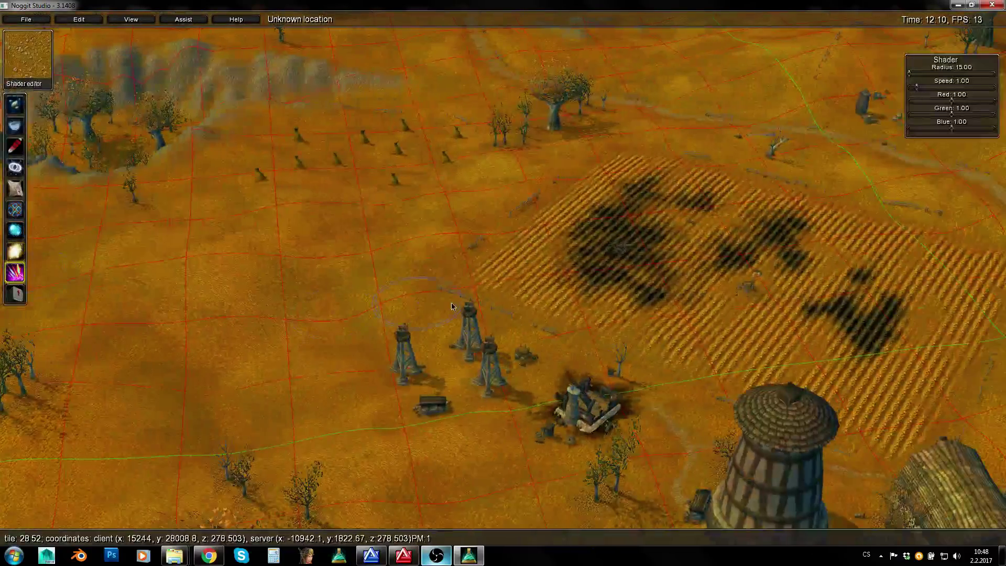
{"action": "right_click_drag", "start_coordinate": [451, 306], "coordinate": [668, 293]}
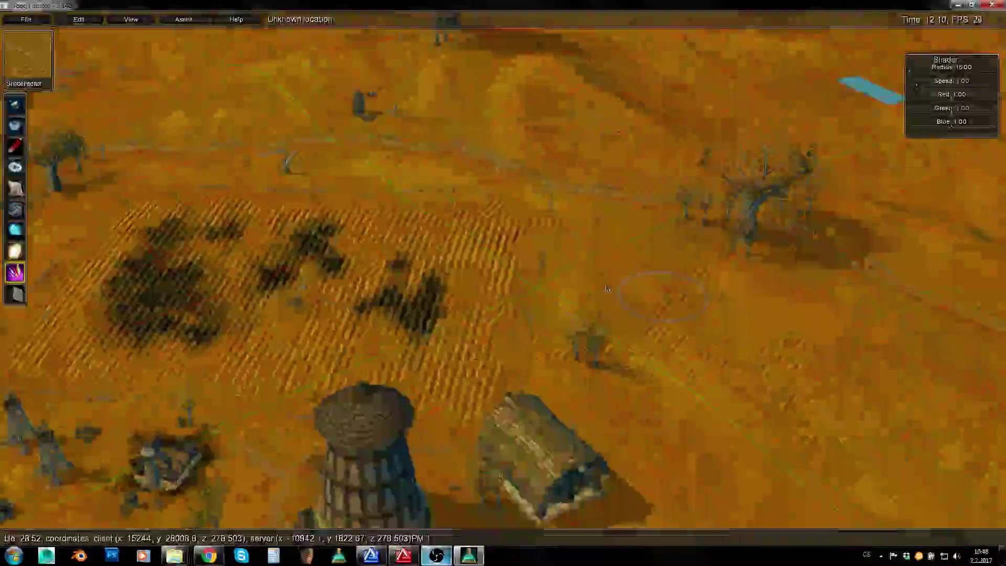
{"action": "key", "text": "w"}
{"action": "key", "text": "d"}
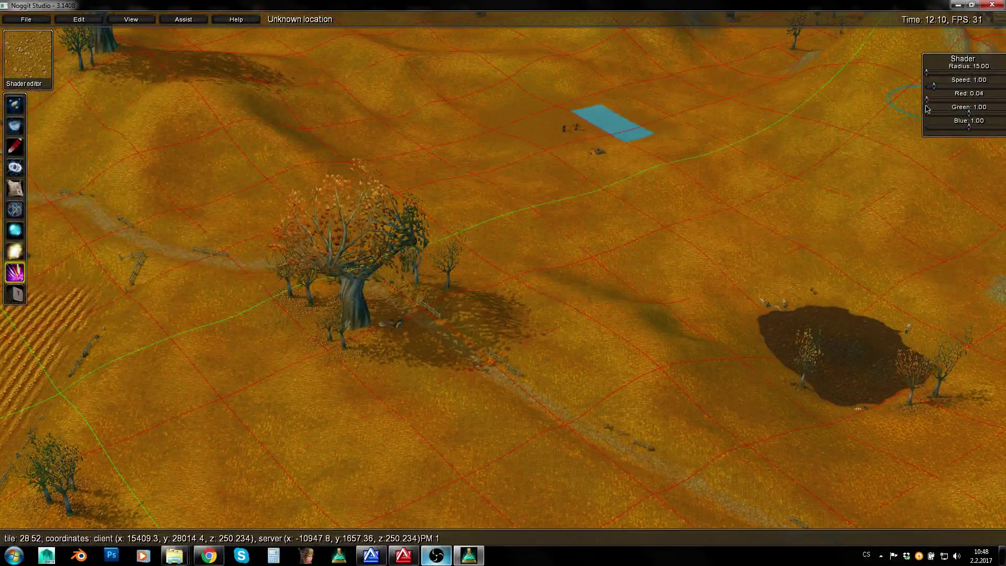
{"action": "mouse_move", "coordinate": [610, 284]}
{"action": "left_mouse_down", "text": "shift"}
{"action": "mouse_move", "coordinate": [632, 382]}
{"action": "mouse_move", "coordinate": [698, 361]}
{"action": "left_mouse_up", "text": "shift"}
{"action": "right_click_drag", "start_coordinate": [699, 362], "coordinate": [781, 388]}
{"action": "key", "text": "w"}
{"action": "key", "text": "w"}
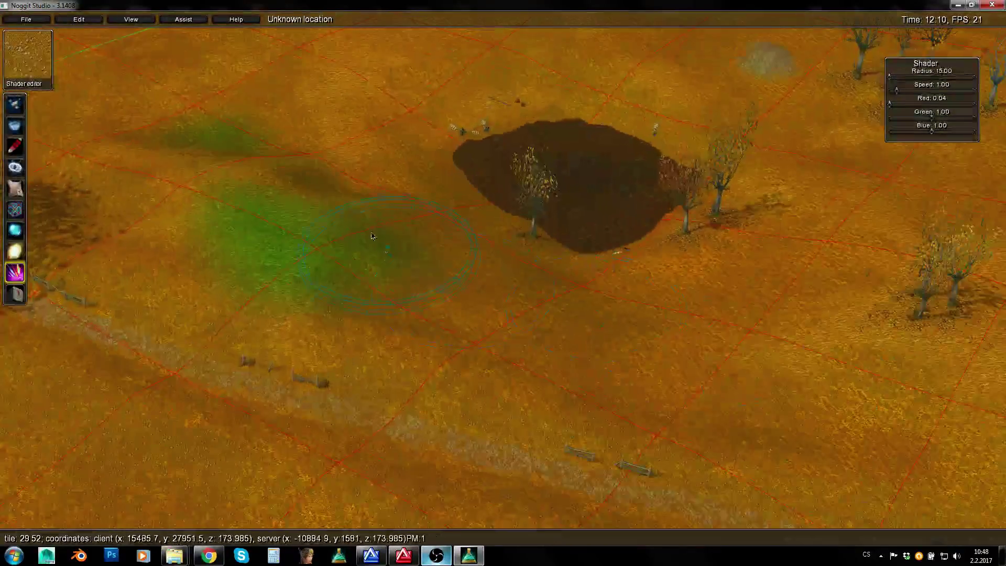
{"action": "left_click_drag", "start_coordinate": [340, 329], "coordinate": [609, 302]}
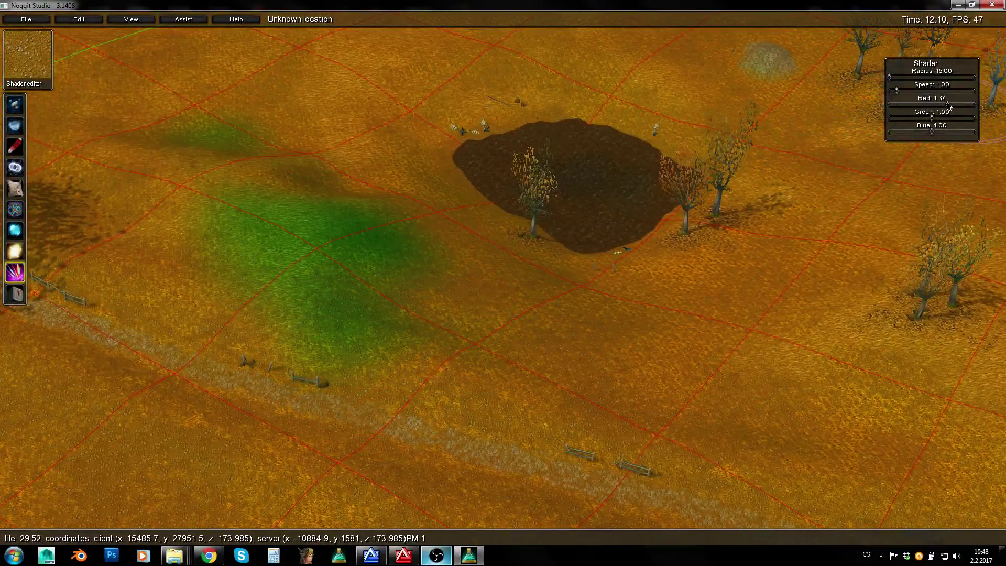
- Set the shader to Red 1.09, Green 0.18 and Blue 0.25 and paint a red tint on the ground beside the road
{"action": "mouse_move", "coordinate": [931, 131]}
{"action": "left_mouse_down"}
{"action": "mouse_move", "coordinate": [898, 131]}
{"action": "mouse_move", "coordinate": [896, 117]}
{"action": "mouse_move", "coordinate": [936, 104]}
{"action": "left_mouse_up"}
{"action": "left_click_drag", "start_coordinate": [742, 369], "coordinate": [705, 374]}
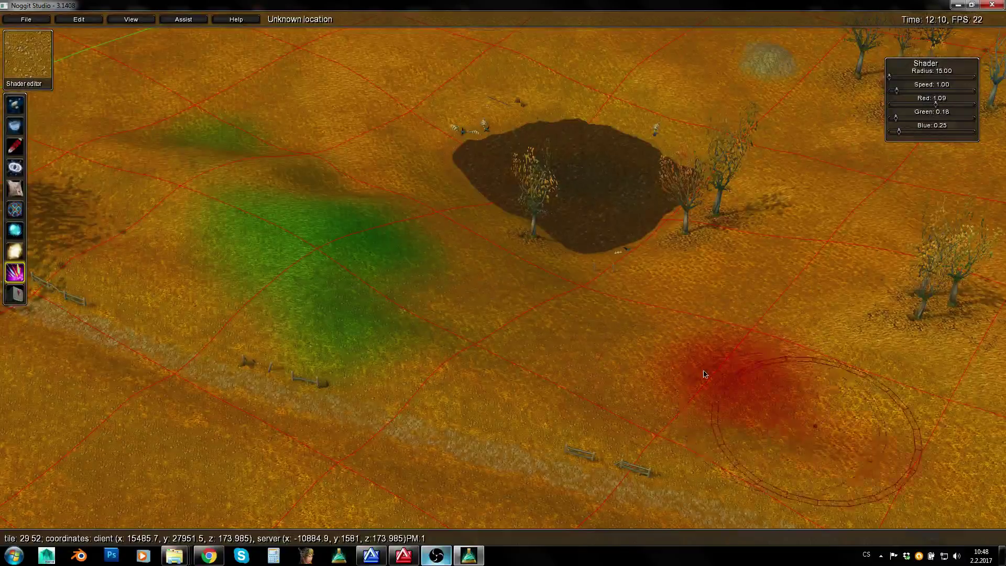
{"action": "right_click_drag", "start_coordinate": [703, 371], "coordinate": [651, 283]}
{"action": "key", "text": "s"}
{"action": "mouse_move", "coordinate": [650, 283]}
{"action": "left_mouse_down", "text": "shift"}
{"action": "mouse_move", "coordinate": [658, 246]}
{"action": "mouse_move", "coordinate": [762, 272]}
{"action": "mouse_move", "coordinate": [807, 331]}
{"action": "mouse_move", "coordinate": [797, 197]}
{"action": "mouse_move", "coordinate": [784, 278]}
{"action": "mouse_move", "coordinate": [887, 249]}
{"action": "mouse_move", "coordinate": [849, 294]}
{"action": "left_mouse_up", "text": "shift"}
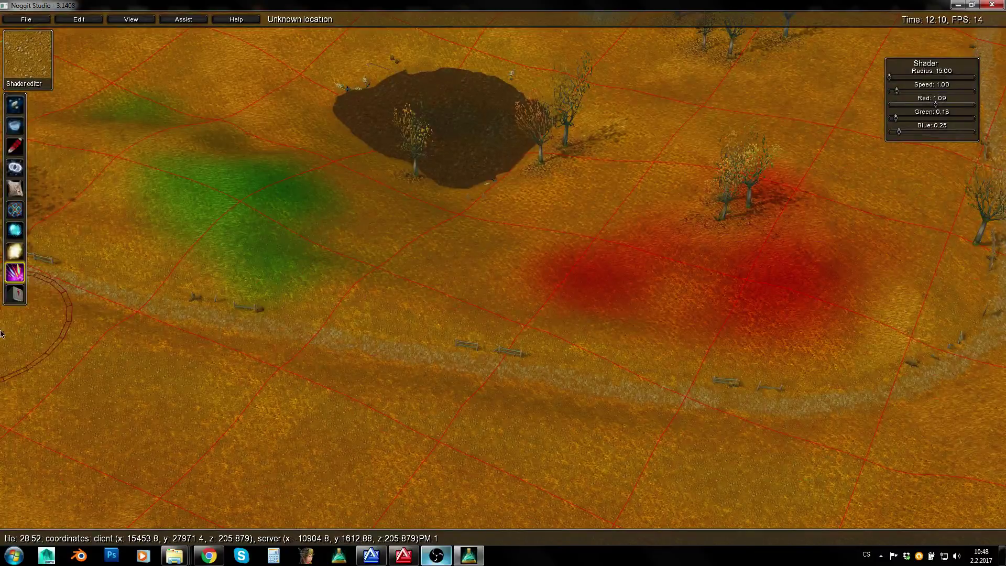
- With the Object editor, move, rotate and scale the tree at the dark pond's edge, and select a thatched house in the village
{"action": "left_click", "coordinate": [15, 294]}
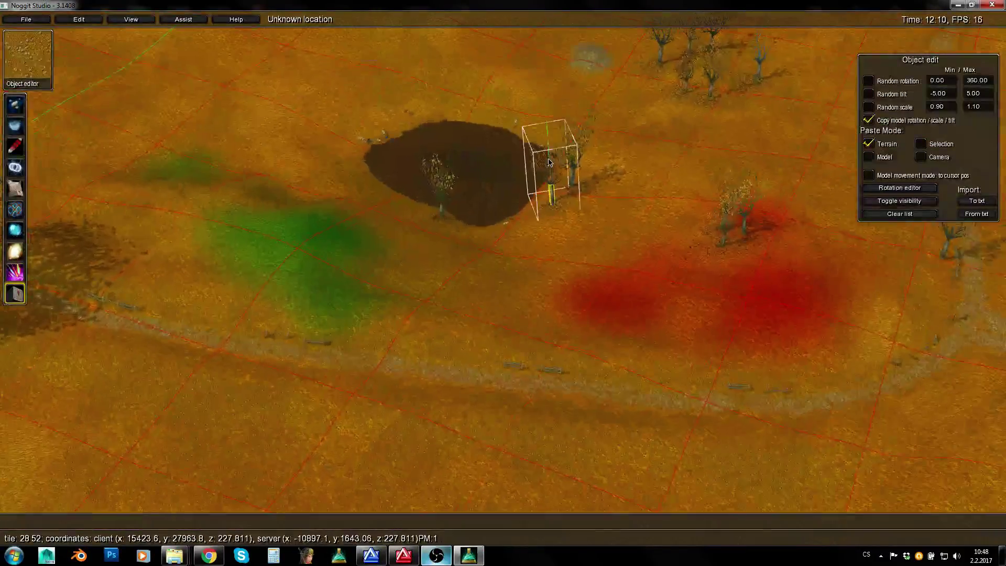
{"action": "middle_click_drag", "start_coordinate": [550, 199], "coordinate": [551, 182]}
{"action": "left_click_drag", "start_coordinate": [550, 182], "coordinate": [546, 212], "text": "shift"}
{"action": "middle_click_drag", "start_coordinate": [546, 212], "coordinate": [555, 171], "text": "alt"}
{"action": "left_click_drag", "start_coordinate": [556, 172], "coordinate": [561, 176], "text": "alt"}
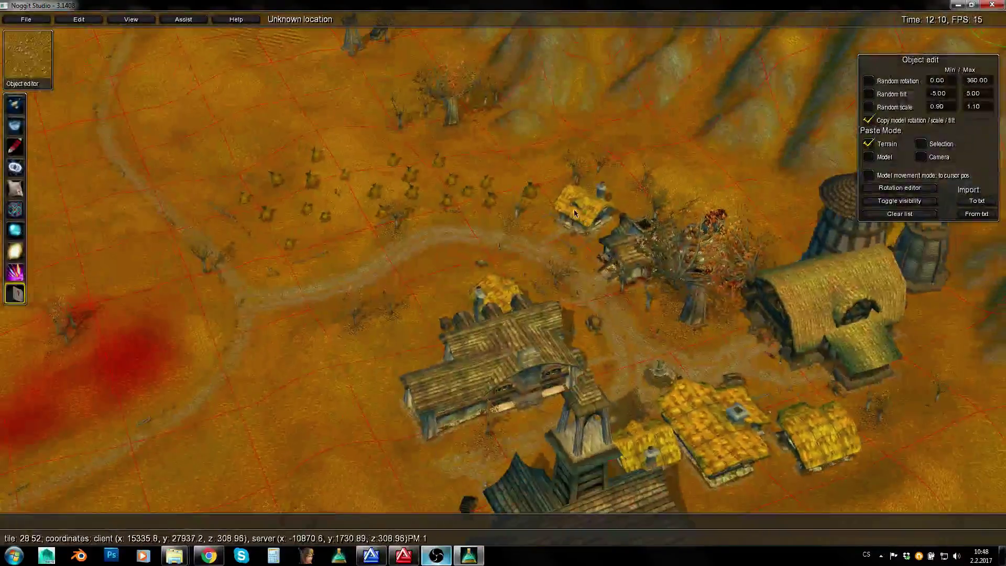
{"action": "left_click", "coordinate": [575, 213]}
{"action": "left_click_drag", "start_coordinate": [574, 213], "coordinate": [497, 226], "text": "ctrl"}
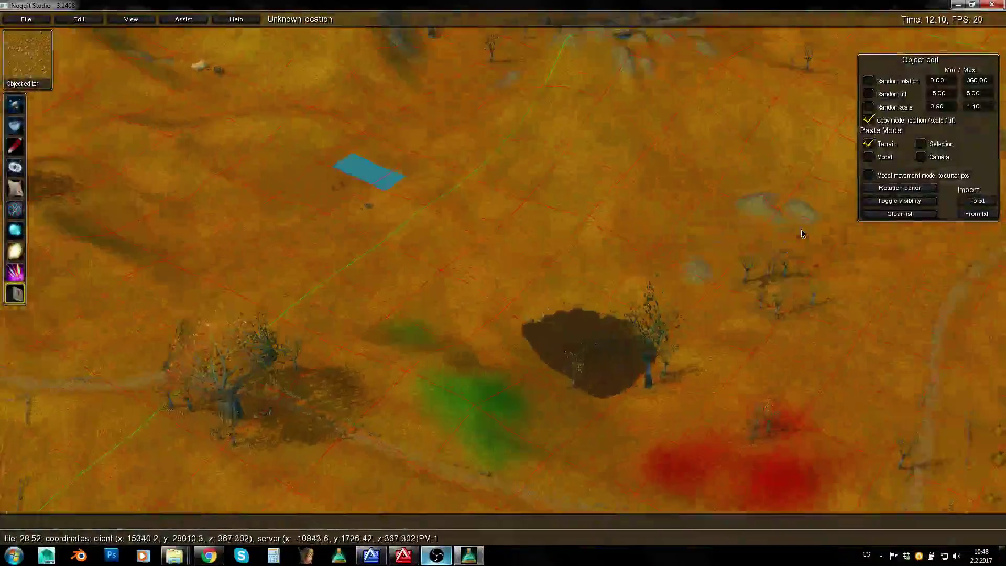
- View the overview map of the whole continent and return to the 3D view above the painted patches
{"action": "key", "text": "q"}
{"action": "key", "text": "d"}
{"action": "right_click_drag", "start_coordinate": [757, 229], "coordinate": [791, 68]}
{"action": "key", "text": "m"}
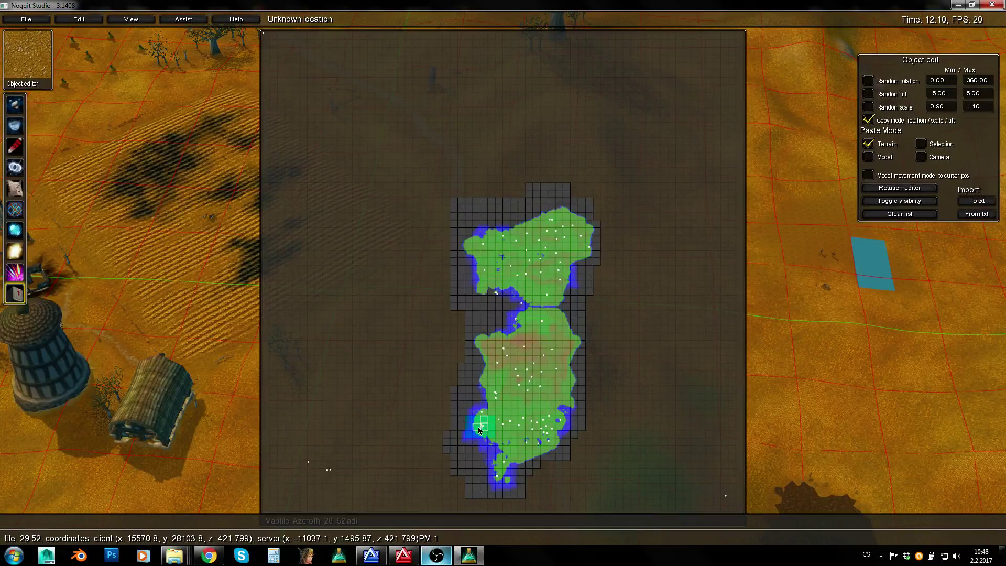
{"action": "key", "text": "m"}
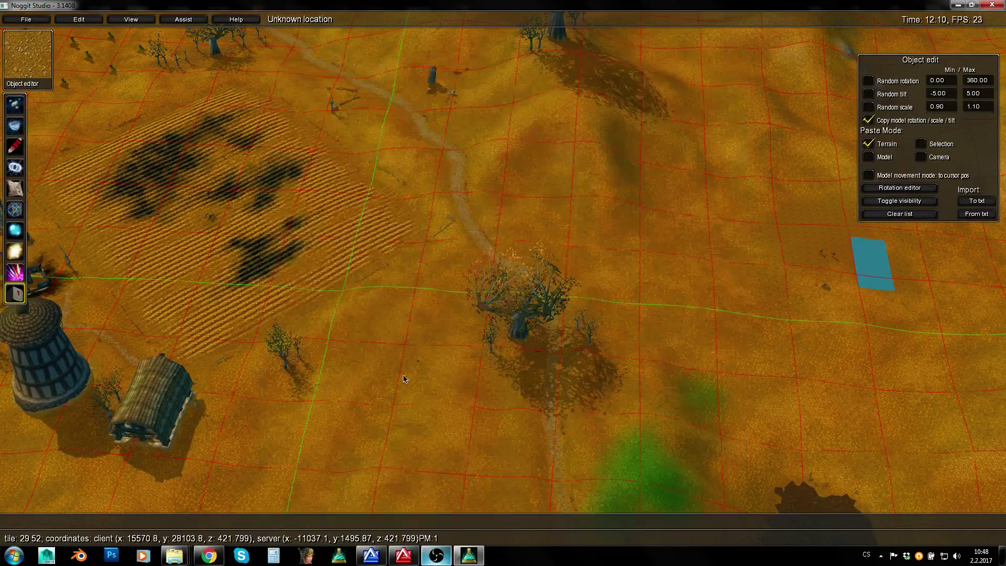
{"action": "key", "text": "s"}
{"action": "right_click_drag", "start_coordinate": [278, 346], "coordinate": [615, 415]}
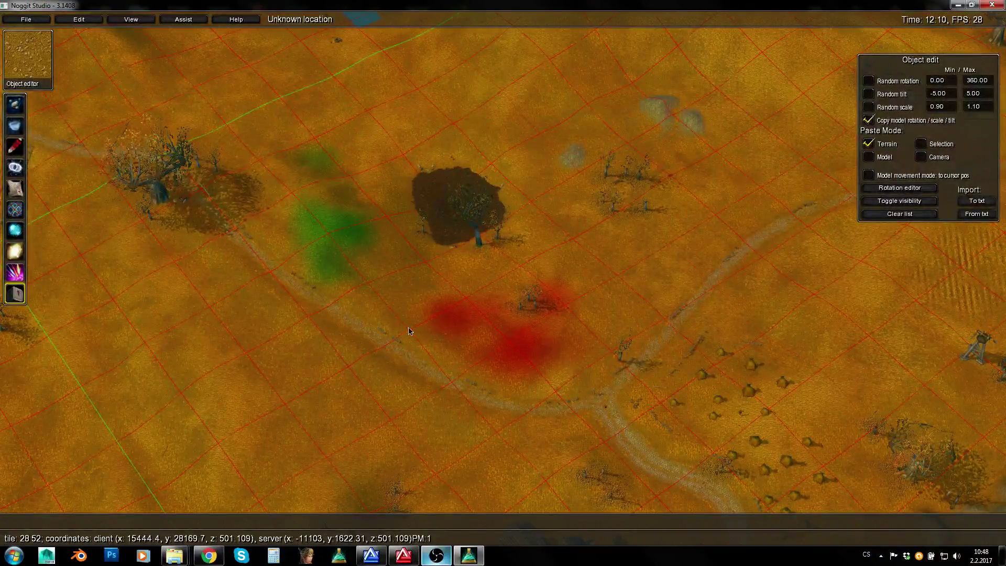
- Close Noggit Studio and open the Maps folder inside the Tutorial project's World folder in Windows Explorer
{"action": "left_click", "coordinate": [992, 6]}
{"action": "left_click", "coordinate": [495, 160]}
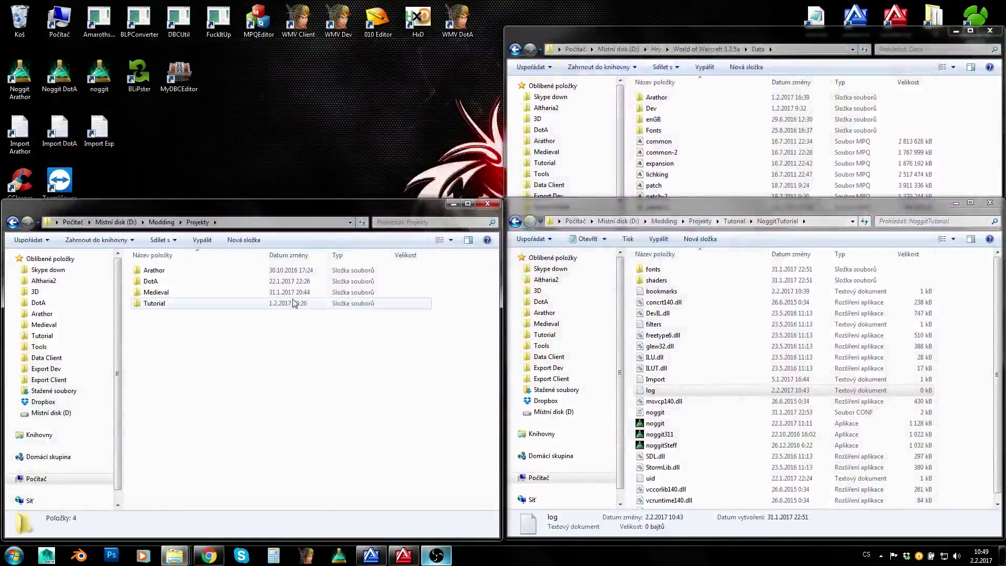
{"action": "double_click", "coordinate": [155, 303]}
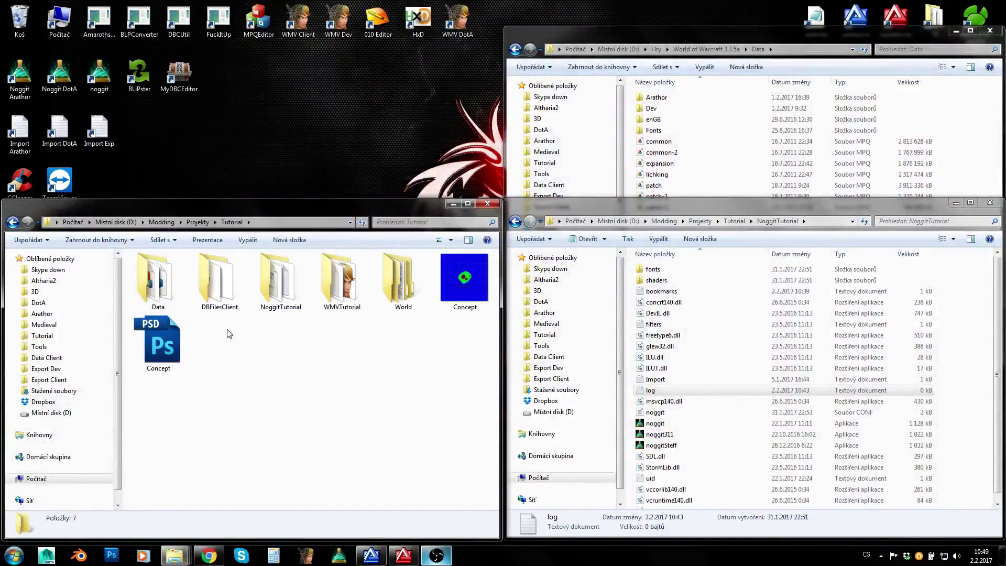
{"action": "double_click", "coordinate": [402, 291]}
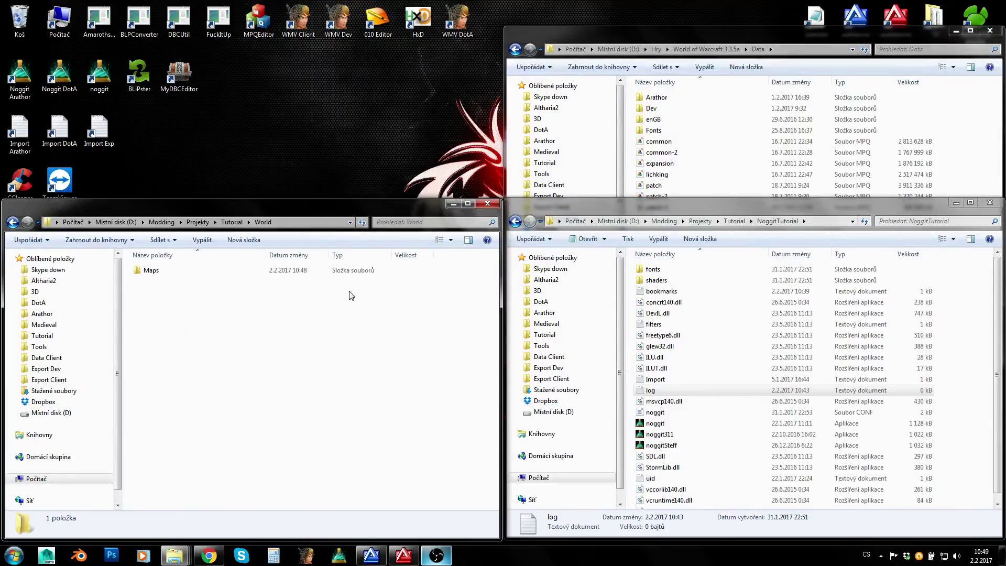
{"action": "double_click", "coordinate": [151, 272]}
{"action": "key", "text": "BackSpace"}
{"action": "key", "text": "BackSpace"}
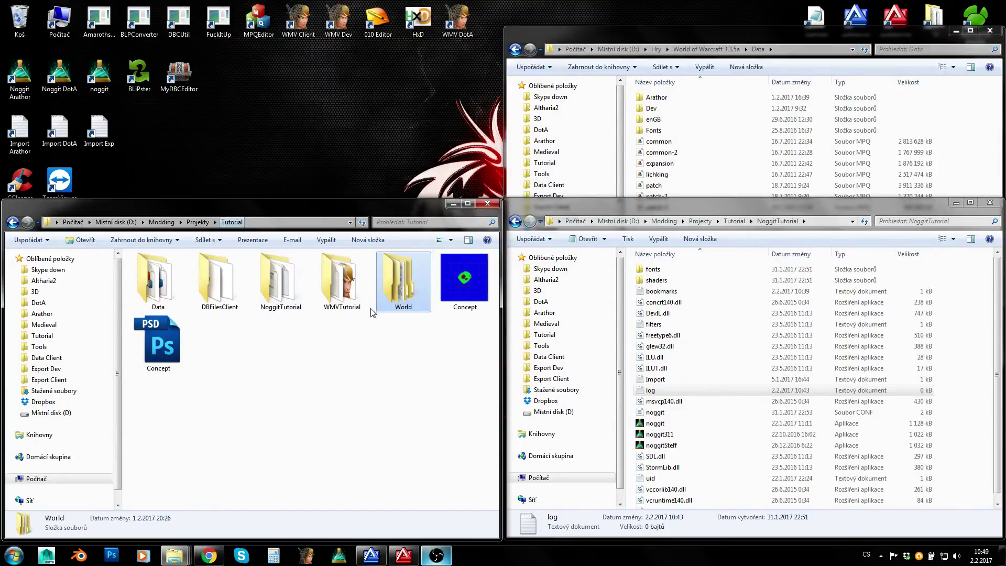
{"action": "double_click", "coordinate": [401, 277]}
{"action": "double_click", "coordinate": [173, 273]}
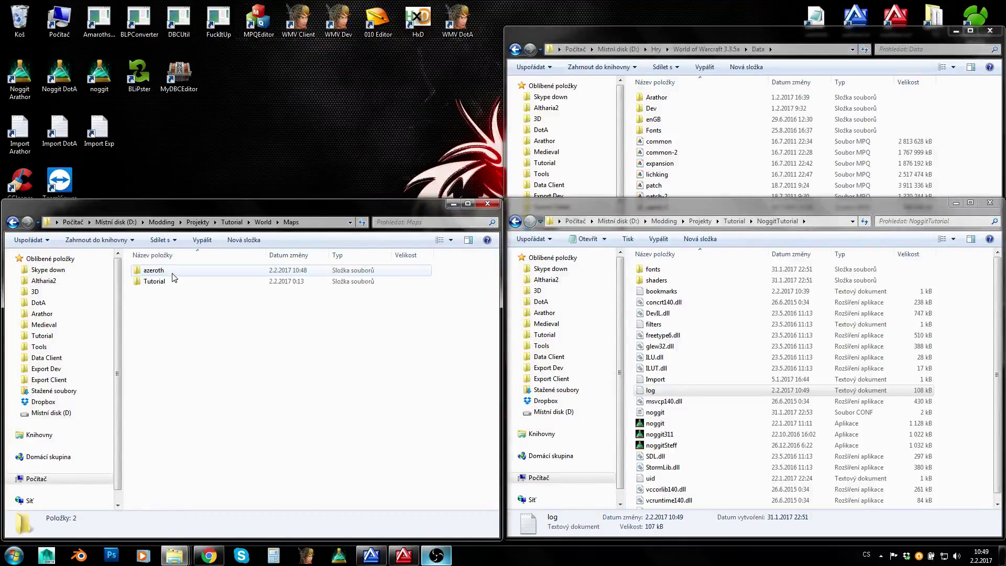
- Open the azeroth map folder and select azeroth.wdt to check its file details
{"action": "left_click", "coordinate": [153, 272]}
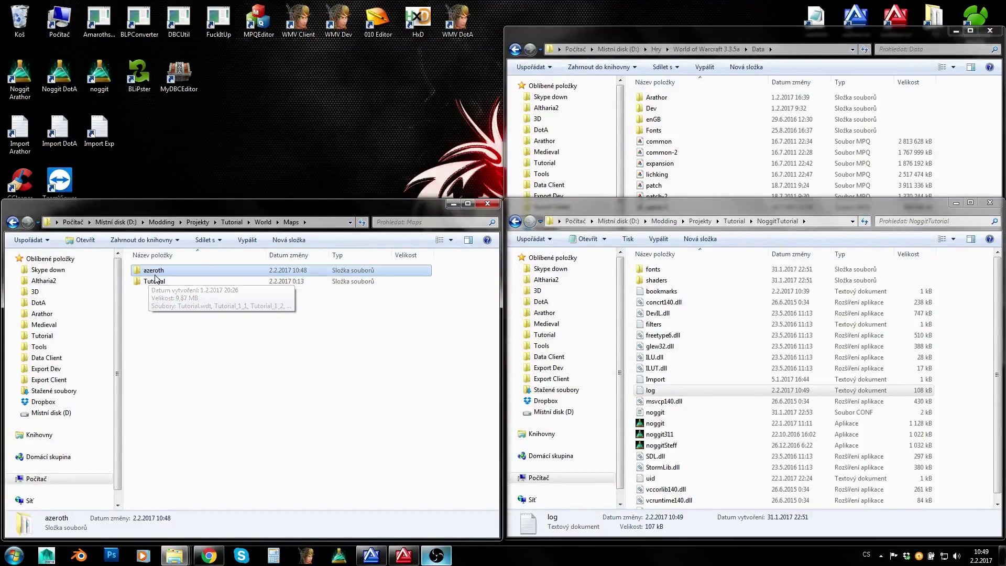
{"action": "key", "text": "Return"}
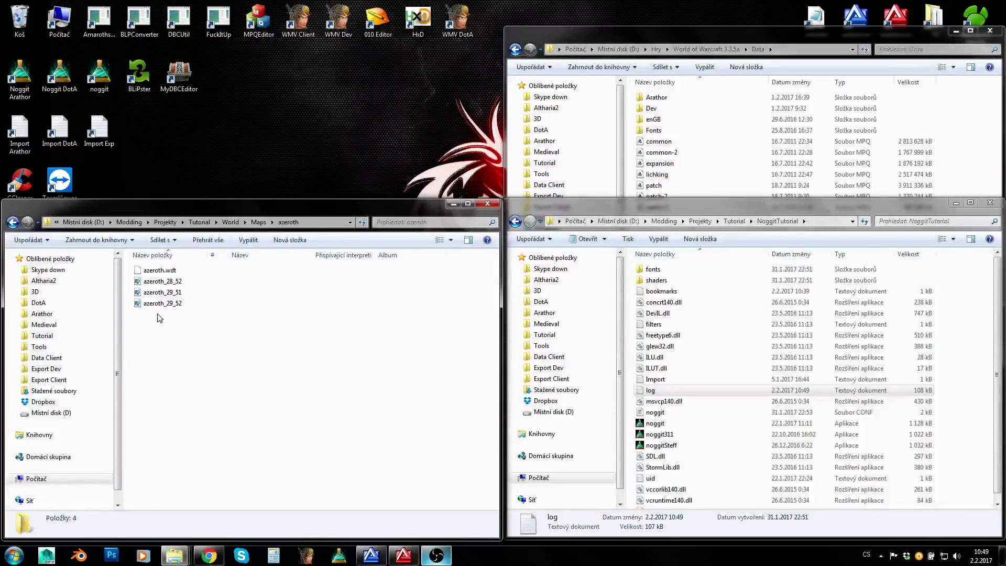
{"action": "left_click", "coordinate": [157, 270]}
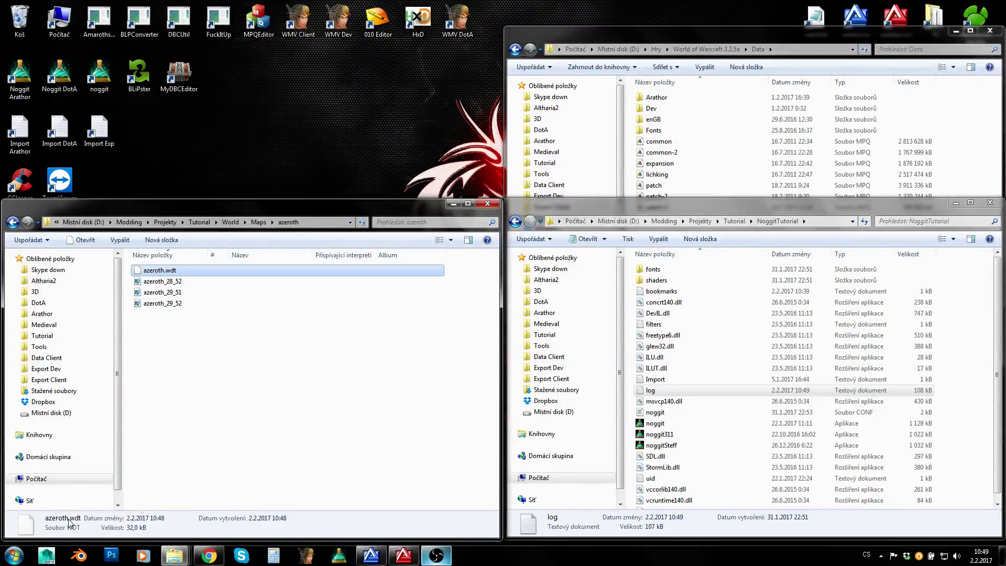
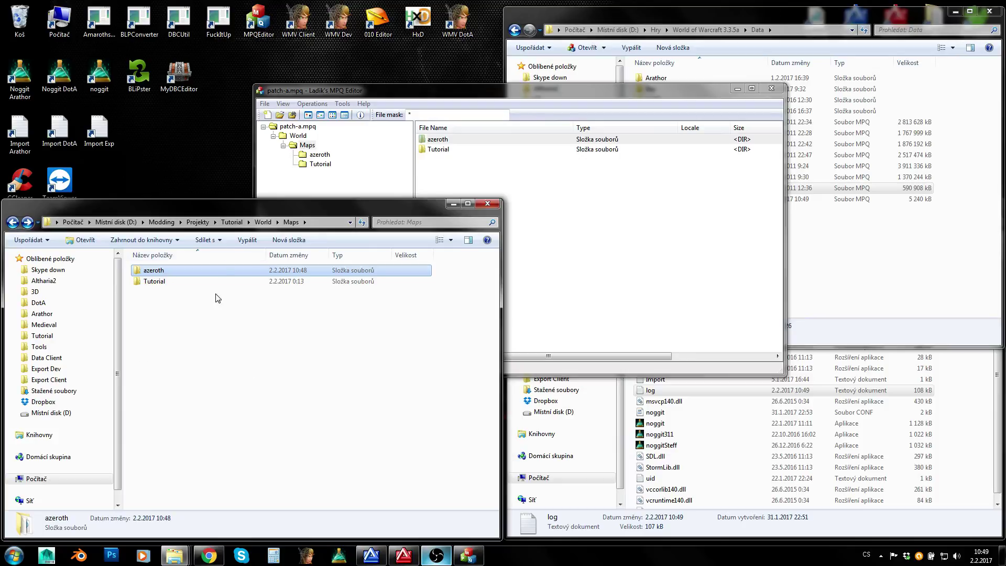
- Return to the Projekty folder and move the MPQ Editor window showing patch-a.mpq aside
{"action": "left_click", "coordinate": [197, 222]}
{"action": "left_click", "coordinate": [574, 239]}
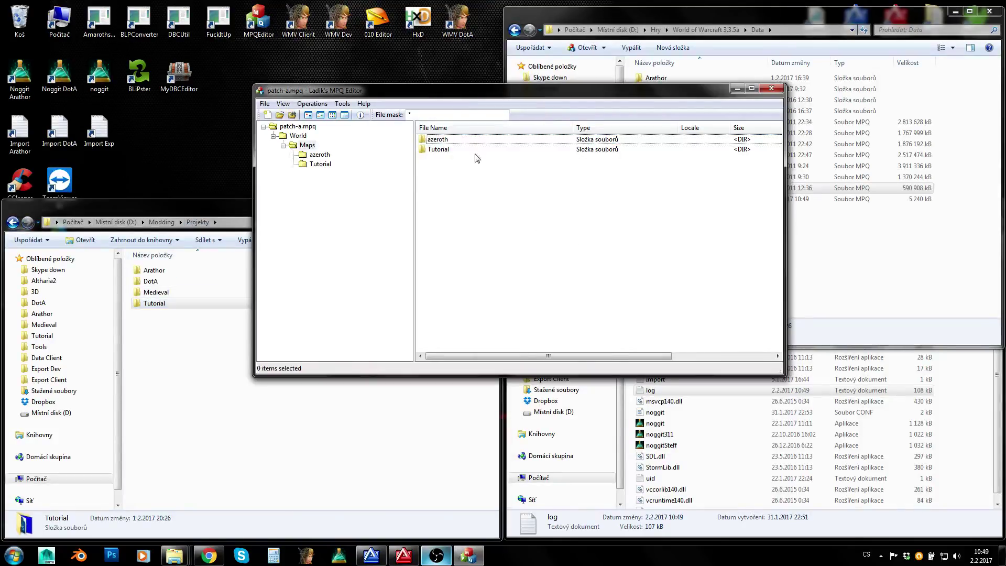
{"action": "left_click_drag", "start_coordinate": [463, 97], "coordinate": [568, 73]}
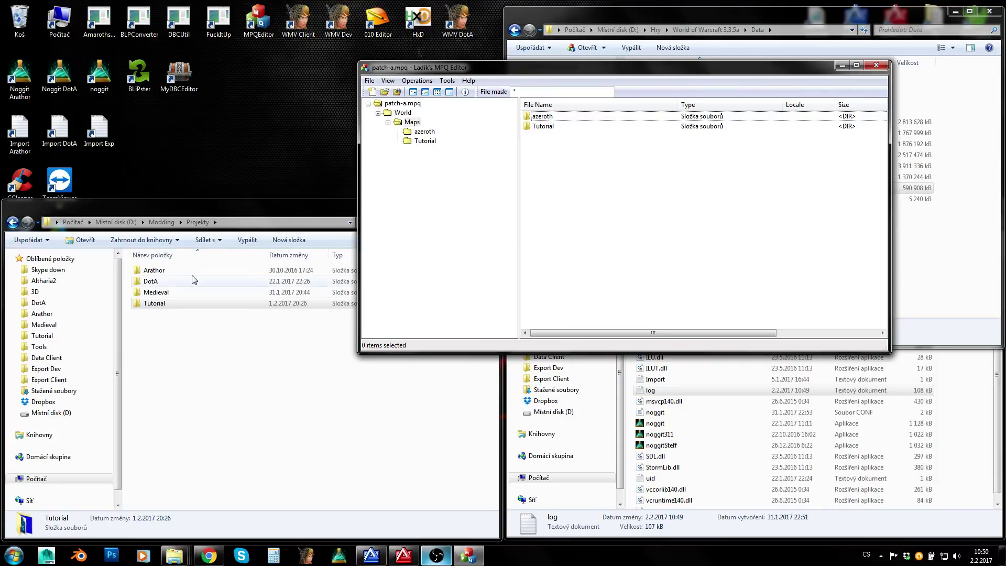
- Open Tutorial\World\Maps\azeroth and select the tile files azeroth_28_52, azeroth_29_51 and azeroth_29_52
{"action": "double_click", "coordinate": [154, 302]}
{"action": "double_click", "coordinate": [381, 269]}
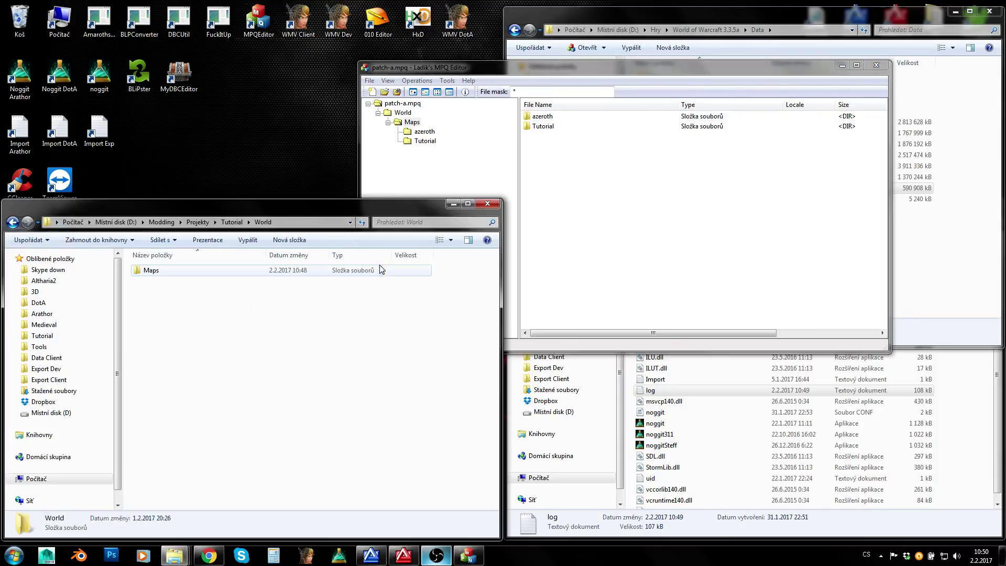
{"action": "double_click", "coordinate": [231, 271]}
{"action": "double_click", "coordinate": [202, 271]}
{"action": "left_click_drag", "start_coordinate": [140, 325], "coordinate": [157, 279]}
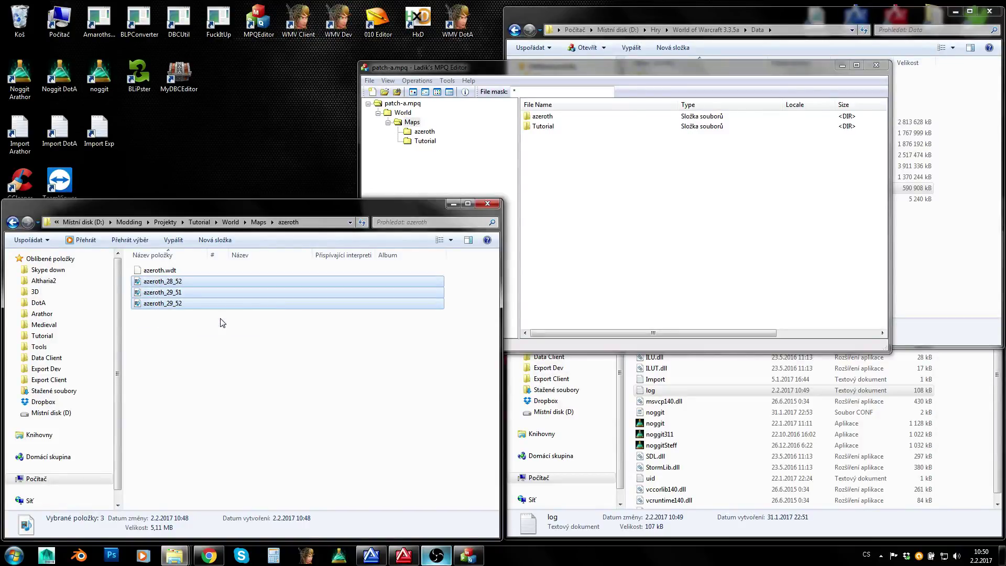
- Delete the azeroth_28_52 tile file from the Tutorial project's azeroth folder
{"action": "left_click_drag", "start_coordinate": [223, 322], "coordinate": [181, 304]}
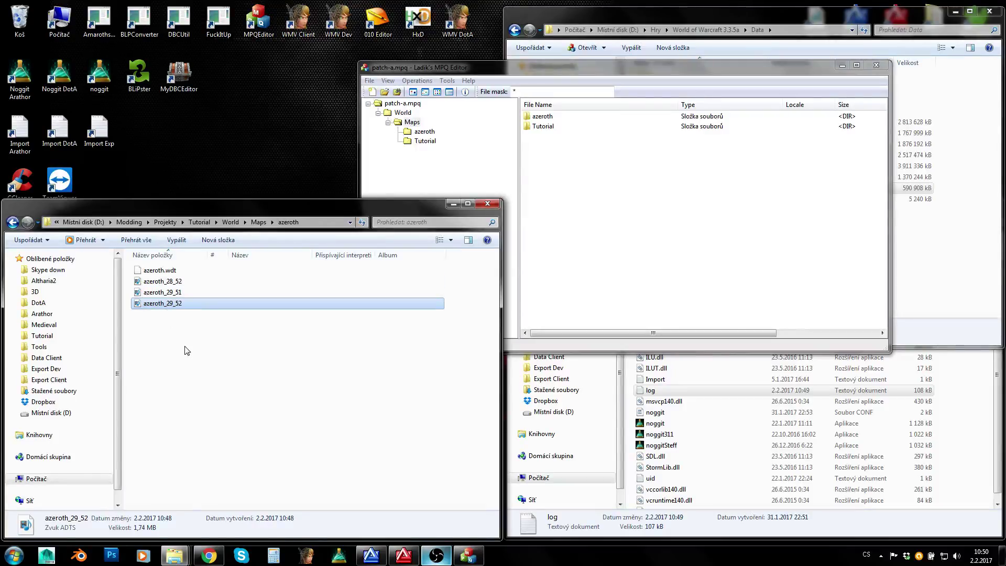
{"action": "left_click", "coordinate": [189, 281]}
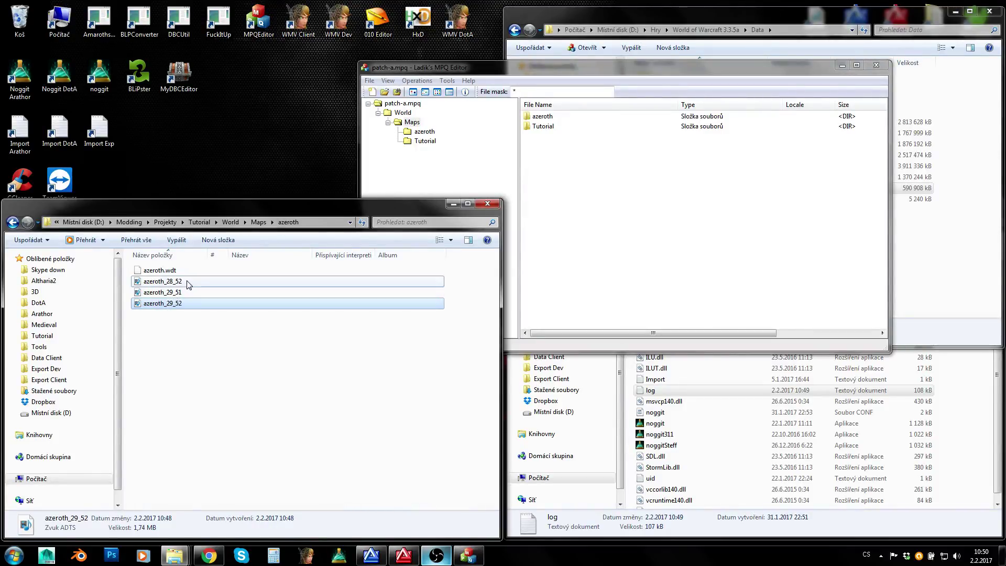
{"action": "key", "text": "Delete"}
{"action": "key", "text": "Return"}
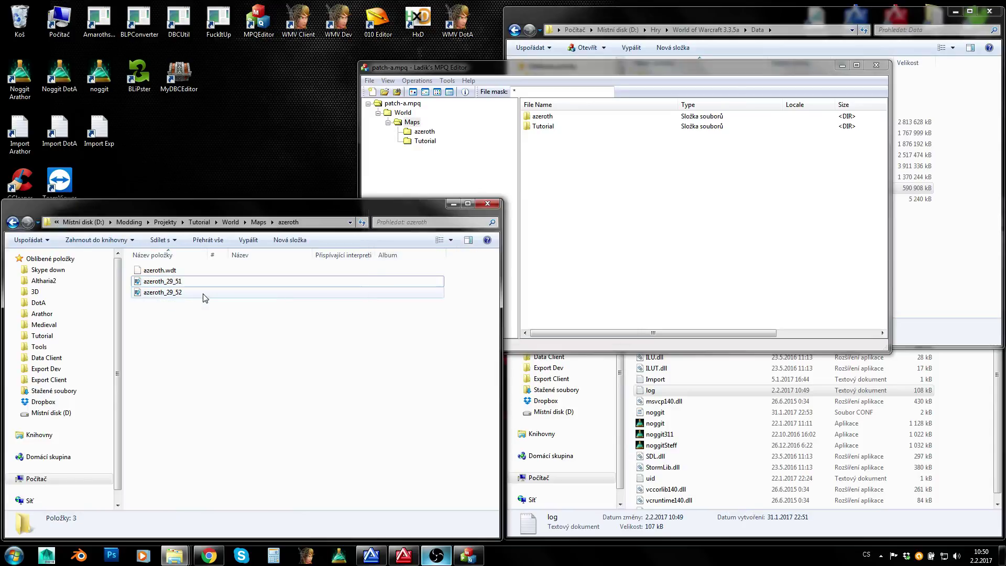
- Delete azeroth_28_52.adt from World\Maps\azeroth in patch-a.mpq and close the MPQ Editor
{"action": "double_click", "coordinate": [569, 117]}
{"action": "left_click", "coordinate": [574, 128]}
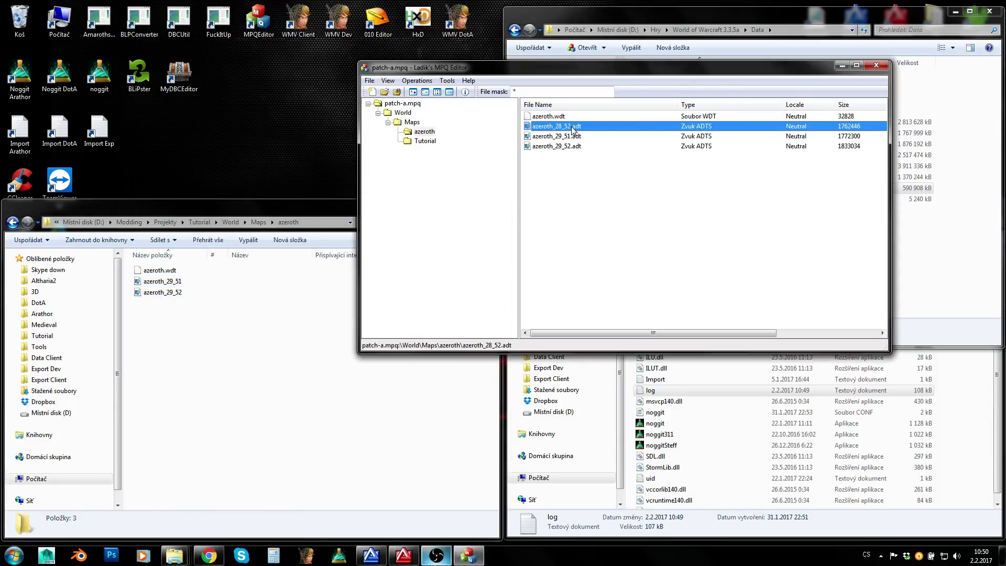
{"action": "key", "text": "Delete"}
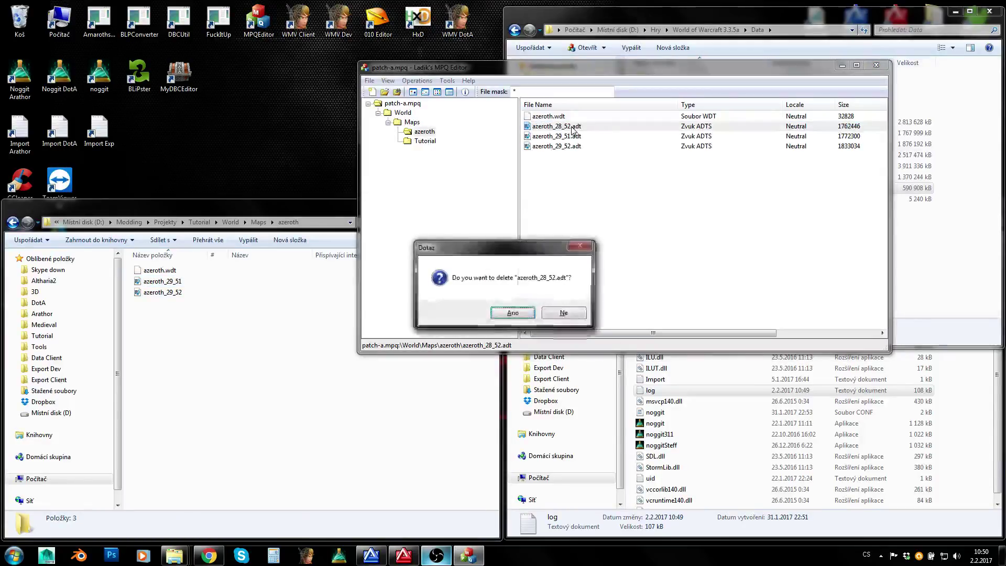
{"action": "key", "text": "Return"}
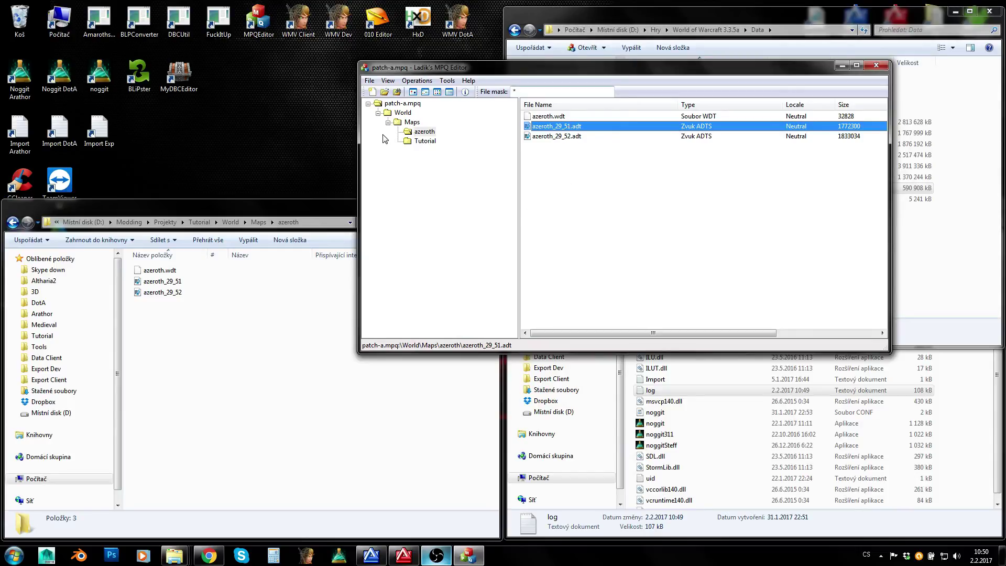
{"action": "left_click", "coordinate": [876, 65]}
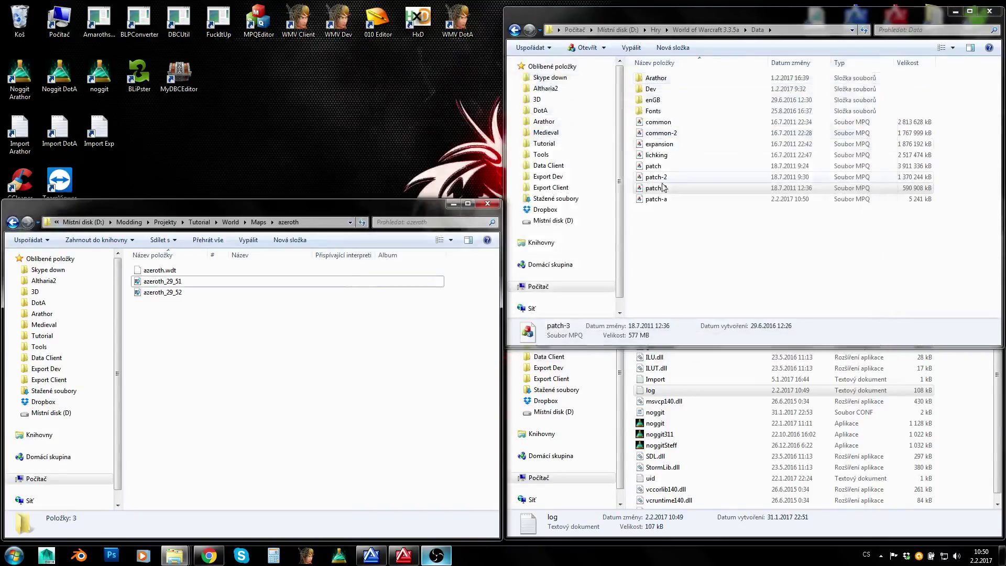
- Launch World of Warcraft, and start noggit from the NoggitTutorial folder
{"action": "left_click", "coordinate": [14, 555]}
{"action": "left_click", "coordinate": [48, 232]}
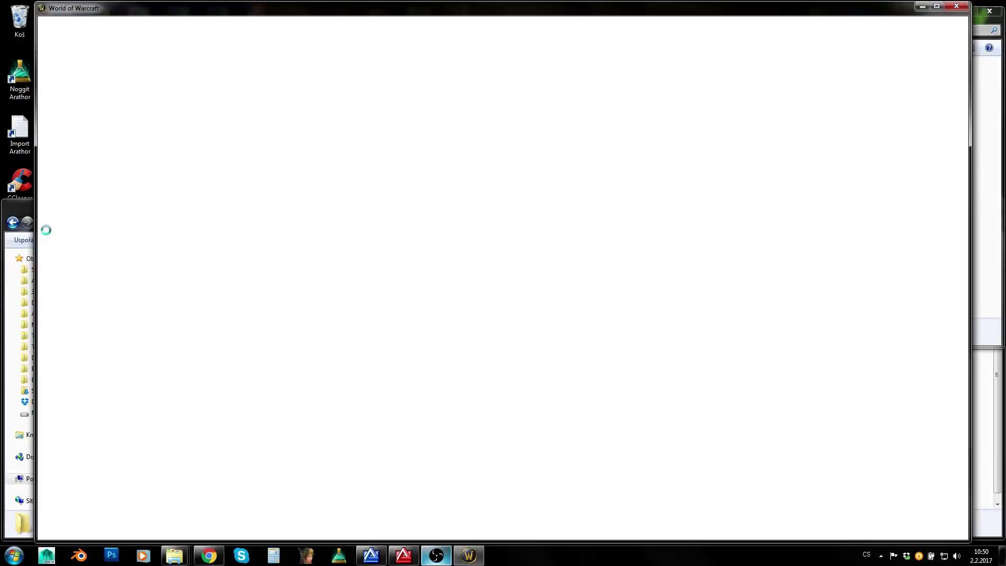
{"action": "left_click", "coordinate": [1001, 520]}
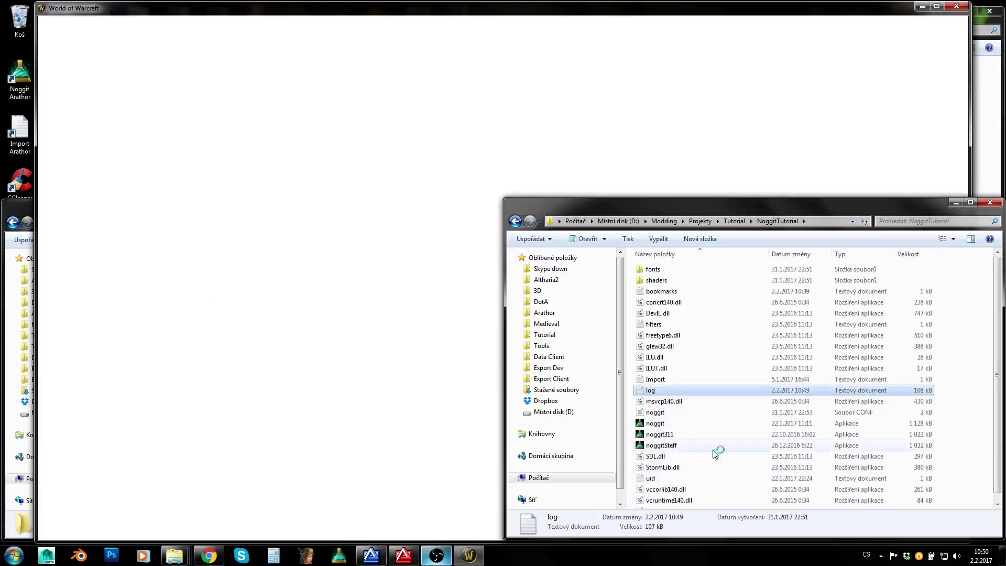
{"action": "double_click", "coordinate": [655, 424]}
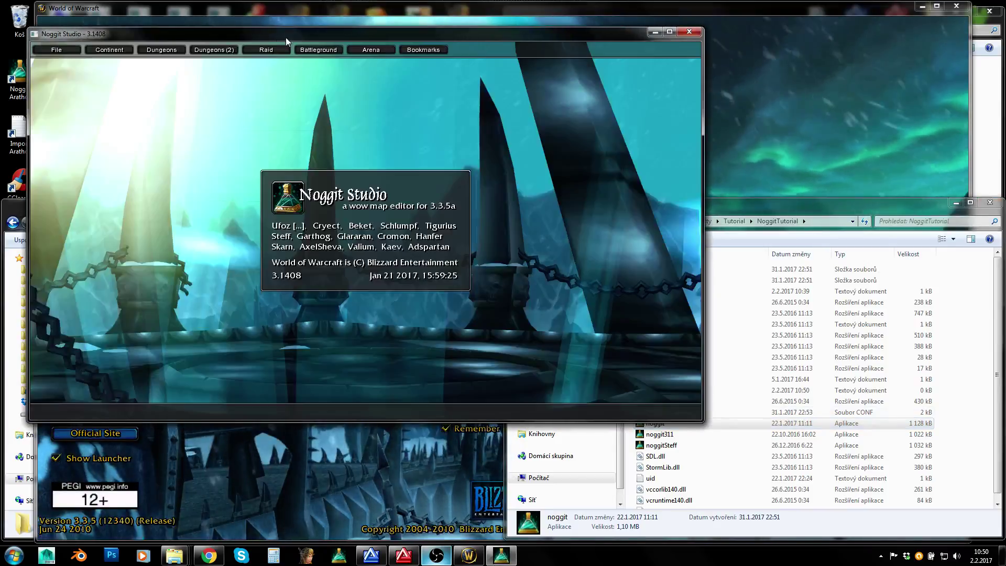
- Maximize Noggit Studio and load Eastern Kingdoms at the tile on its southwestern coast
{"action": "double_click", "coordinate": [285, 36]}
{"action": "left_click", "coordinate": [80, 20]}
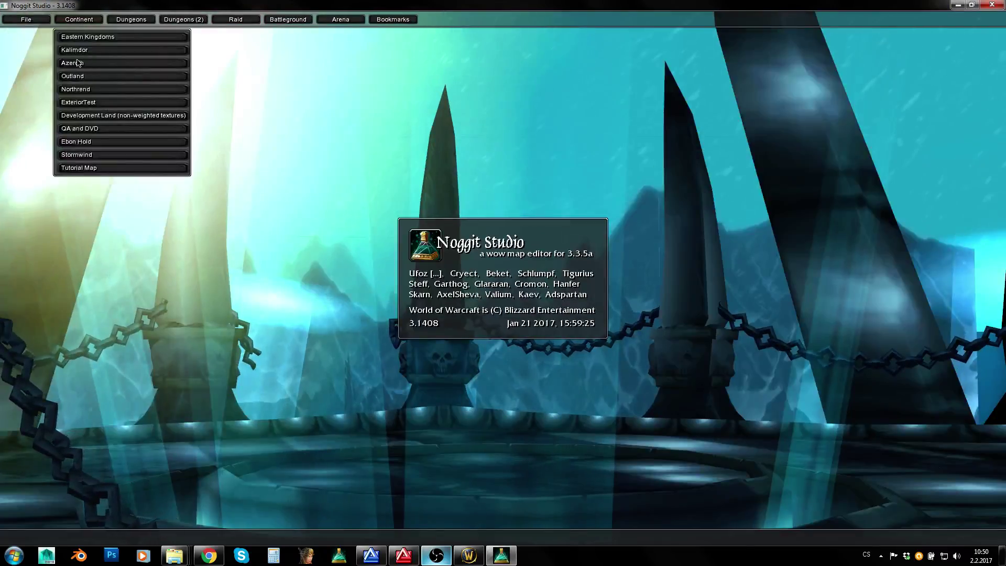
{"action": "left_click", "coordinate": [84, 36]}
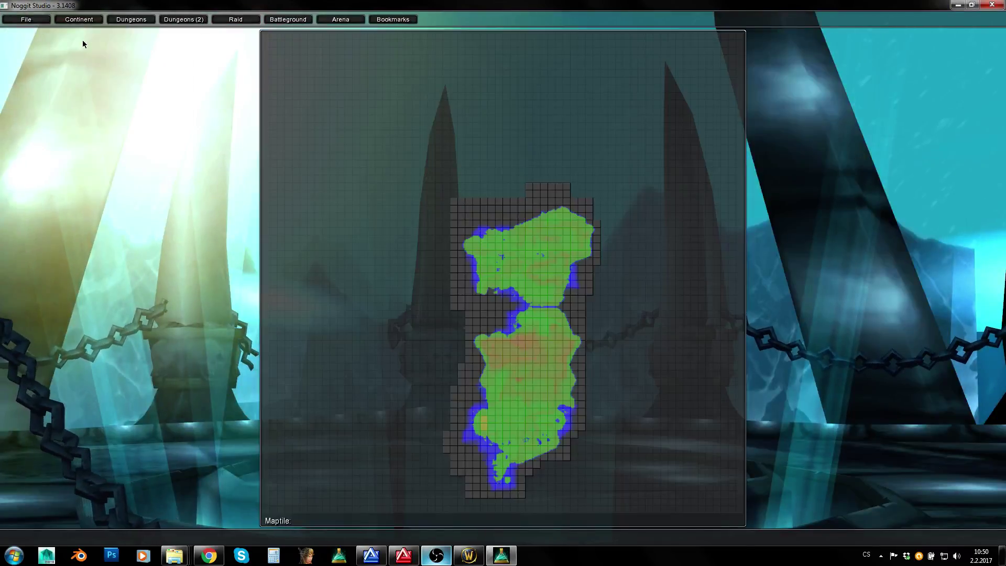
{"action": "left_click", "coordinate": [486, 426]}
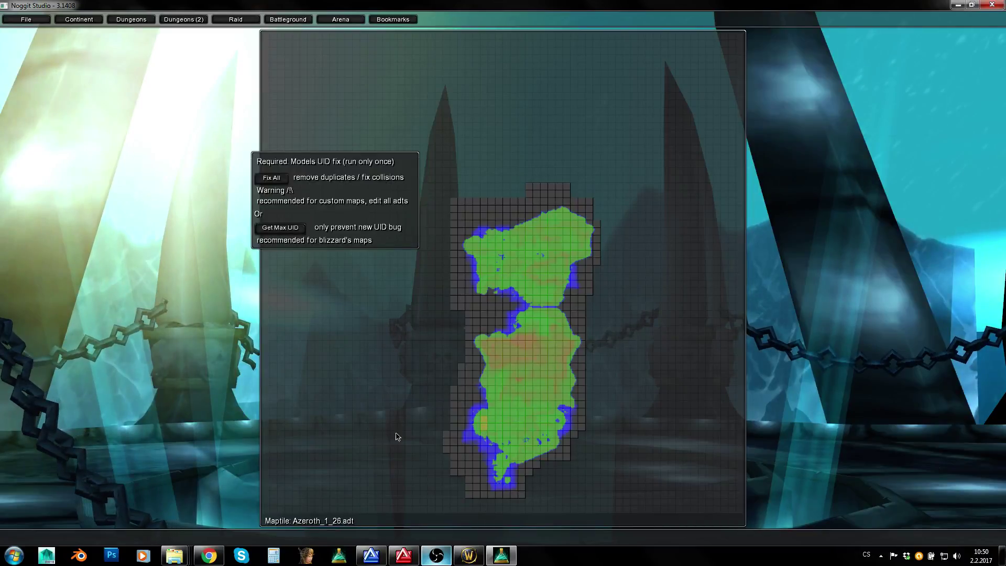
- Switch to World of Warcraft, log in with the account password and enter the world with the selected character
{"action": "left_click", "coordinate": [469, 555]}
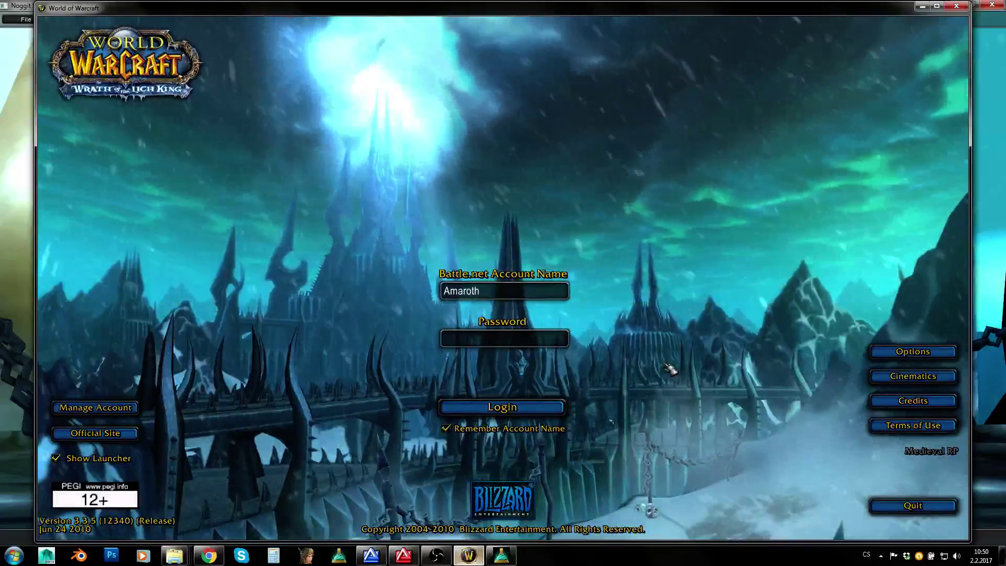
{"action": "type", "text": "********"}
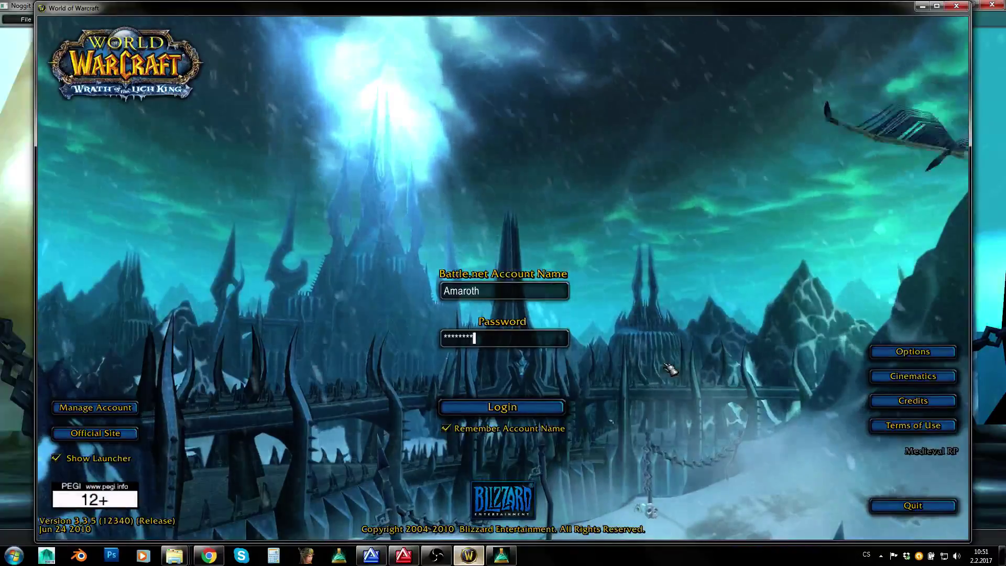
{"action": "key", "text": "Return"}
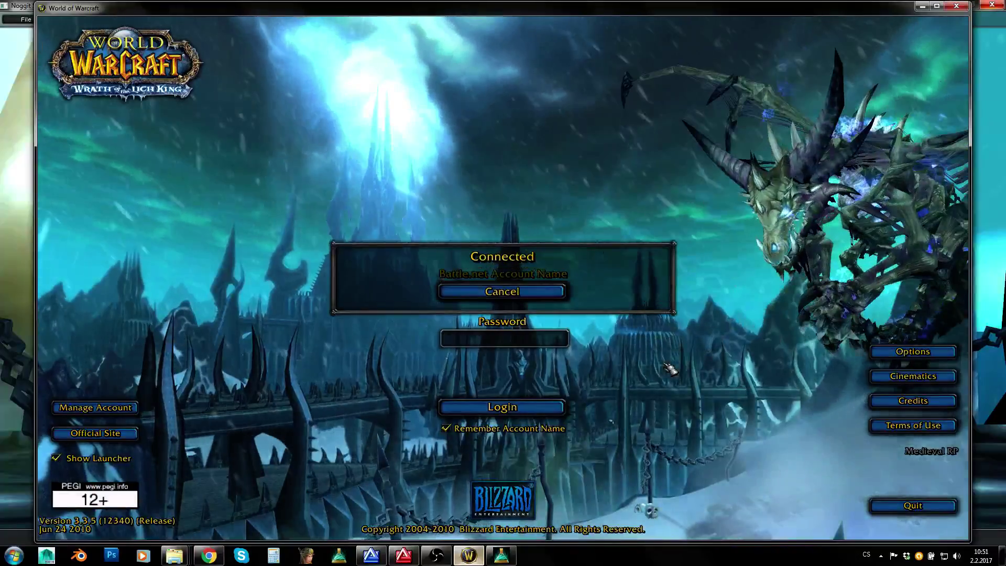
{"action": "key", "text": "Return"}
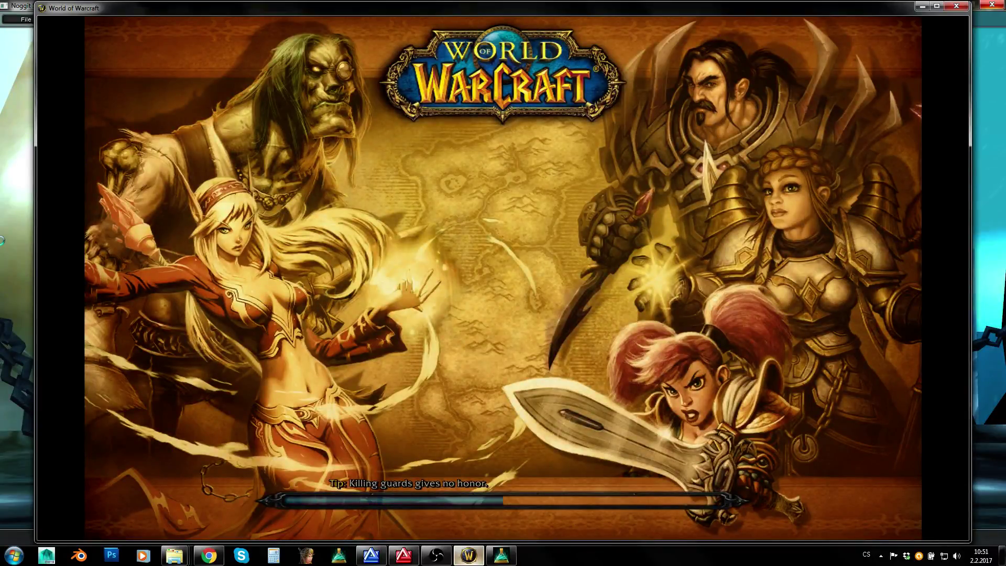
- Return to Noggit Studio and turn on the tile and chunk border lines over the edited terrain
{"action": "left_click", "coordinate": [2, 241]}
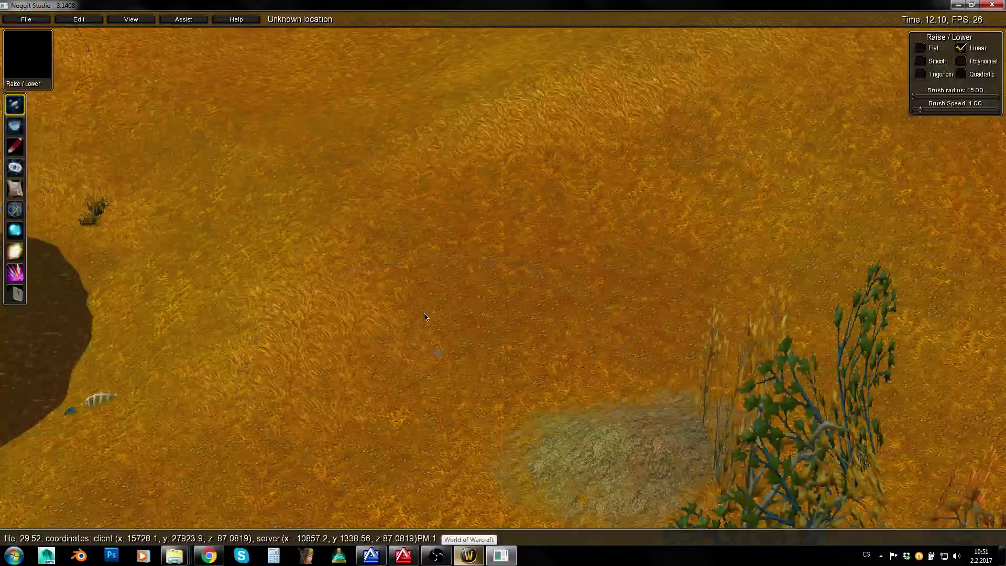
{"action": "right_click_drag", "start_coordinate": [423, 313], "coordinate": [891, 465]}
{"action": "key", "text": "q"}
{"action": "right_click_drag", "start_coordinate": [266, 294], "coordinate": [500, 257]}
{"action": "key", "text": "s"}
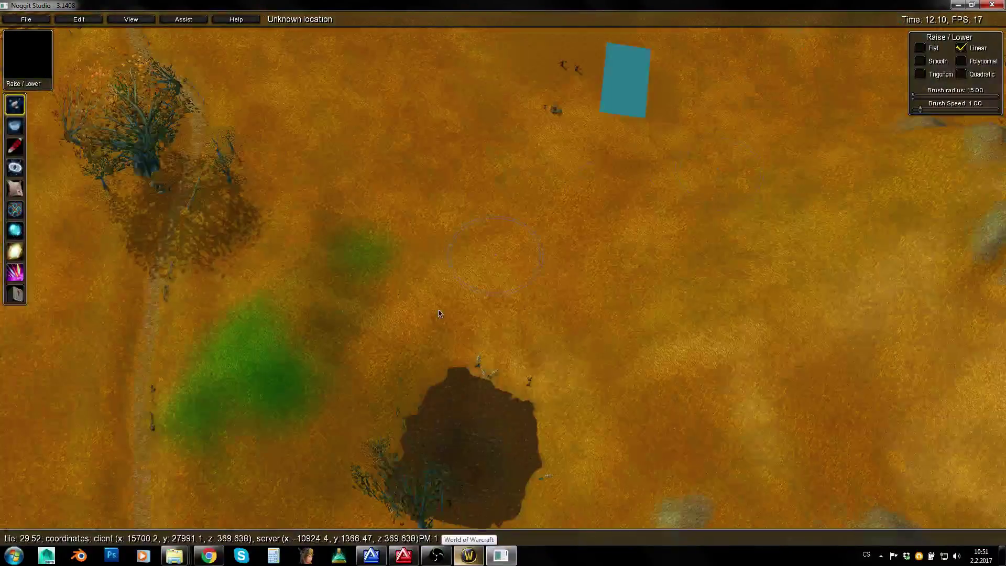
{"action": "right_click_drag", "start_coordinate": [439, 313], "coordinate": [182, 274]}
{"action": "key", "text": "s"}
{"action": "key", "text": "F7"}
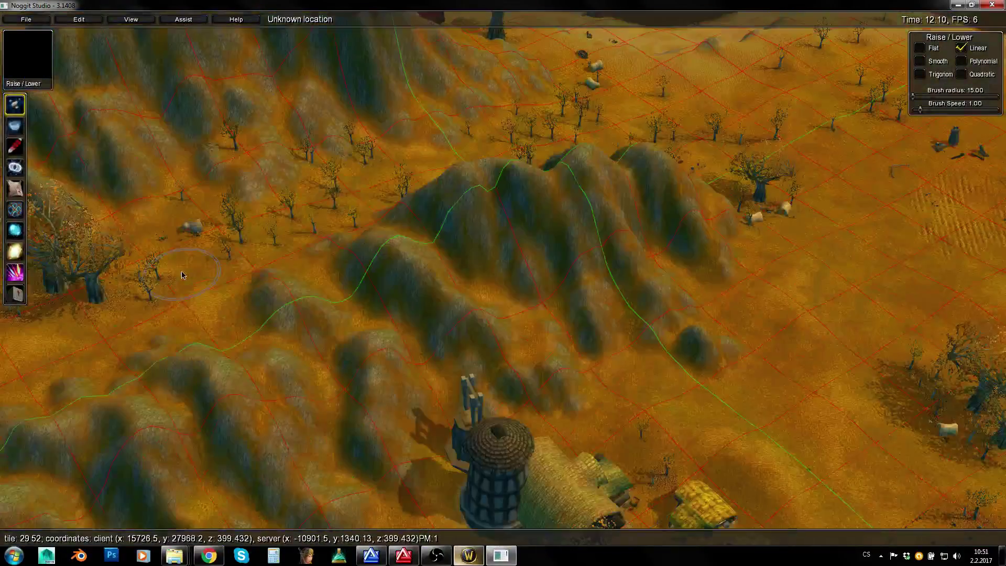
- Examine the tile borders and the coastline of tile 28_52 next to the edited terrain
{"action": "key", "text": "s"}
{"action": "right_click_drag", "start_coordinate": [613, 265], "coordinate": [823, 201]}
{"action": "right_click_drag", "start_coordinate": [436, 190], "coordinate": [608, 166]}
{"action": "key", "text": "w"}
{"action": "right_click_drag", "start_coordinate": [338, 138], "coordinate": [147, 429]}
{"action": "key", "text": "a"}
{"action": "key", "text": "a"}
{"action": "key", "text": "a"}
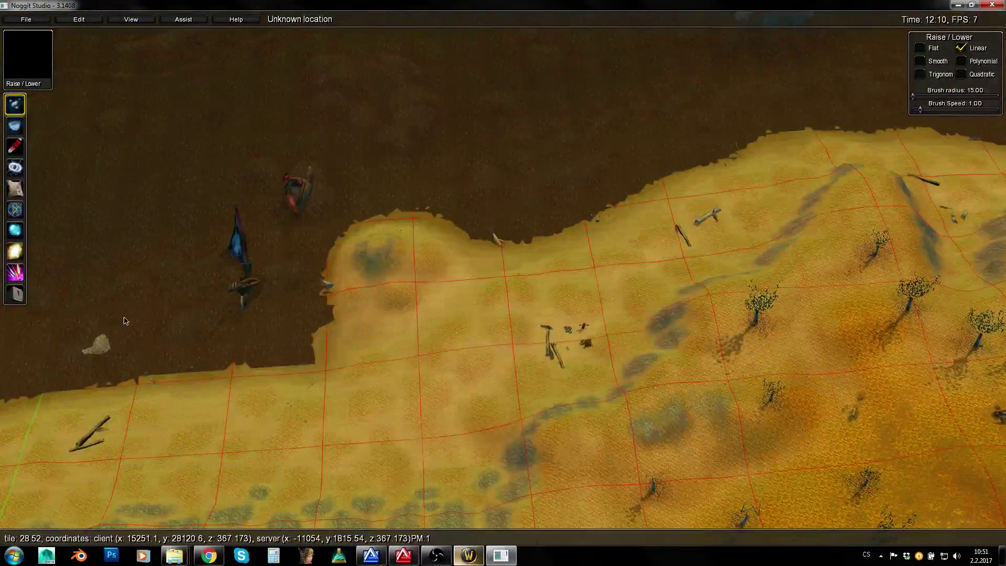
{"action": "key", "text": "a"}
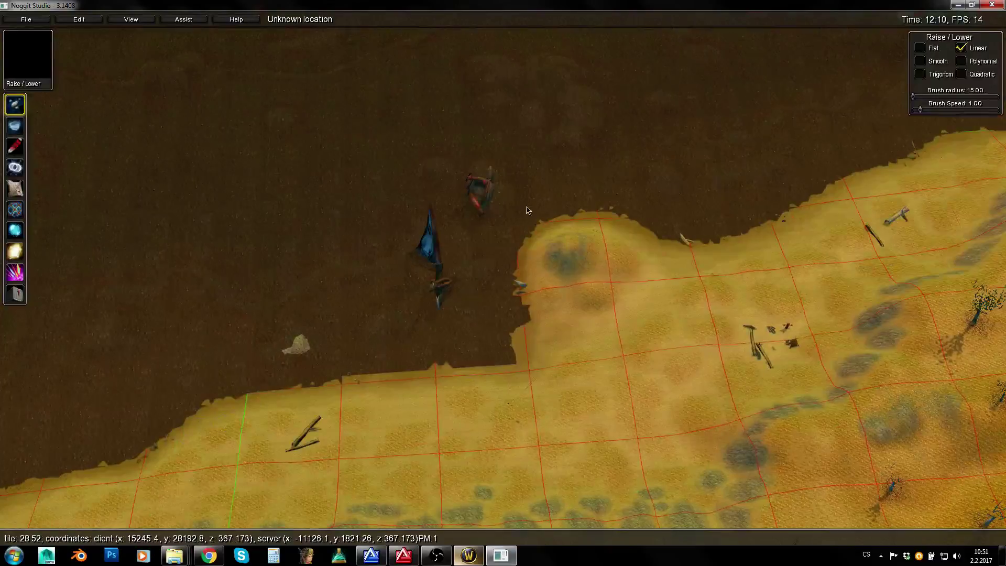
{"action": "key", "text": "a"}
{"action": "right_click_drag", "start_coordinate": [276, 387], "coordinate": [576, 307]}
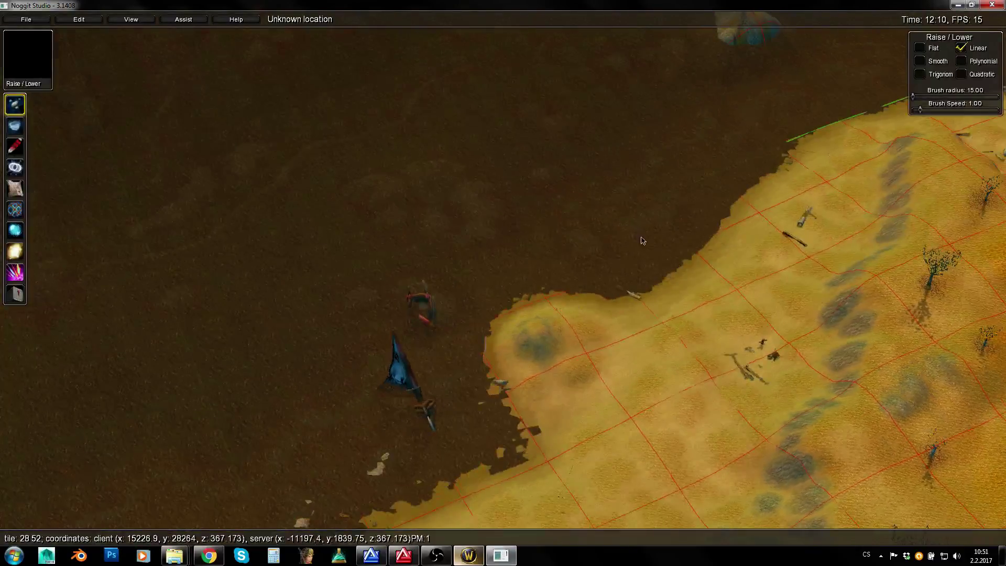
{"action": "key", "text": "a"}
{"action": "right_click_drag", "start_coordinate": [642, 240], "coordinate": [738, 184]}
{"action": "right_click_drag", "start_coordinate": [302, 389], "coordinate": [522, 291]}
{"action": "key", "text": "w"}
{"action": "key", "text": "w"}
{"action": "key", "text": "a"}
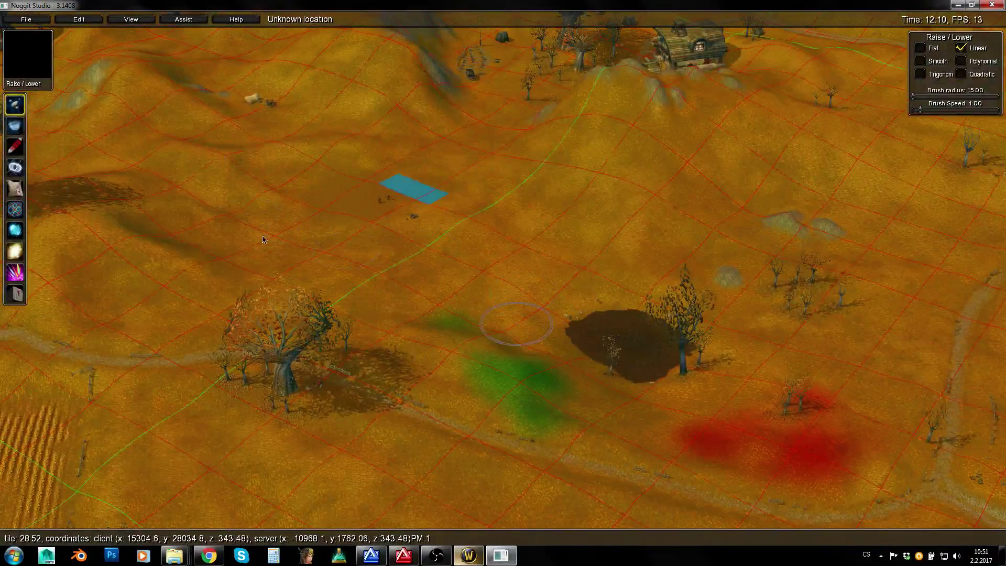
- Examine the edited terrain beside the large tree on tile 29_52 and its server coordinates
{"action": "key", "text": "s"}
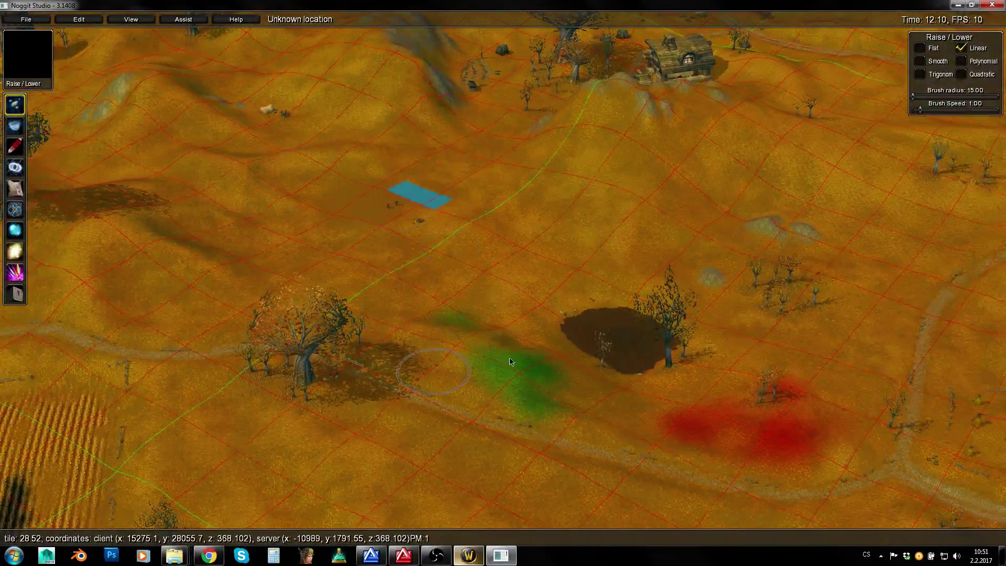
{"action": "right_click_drag", "start_coordinate": [723, 171], "coordinate": [459, 225]}
{"action": "key", "text": "w"}
{"action": "key", "text": "a"}
{"action": "key", "text": "d"}
{"action": "right_click_drag", "start_coordinate": [665, 277], "coordinate": [606, 278]}
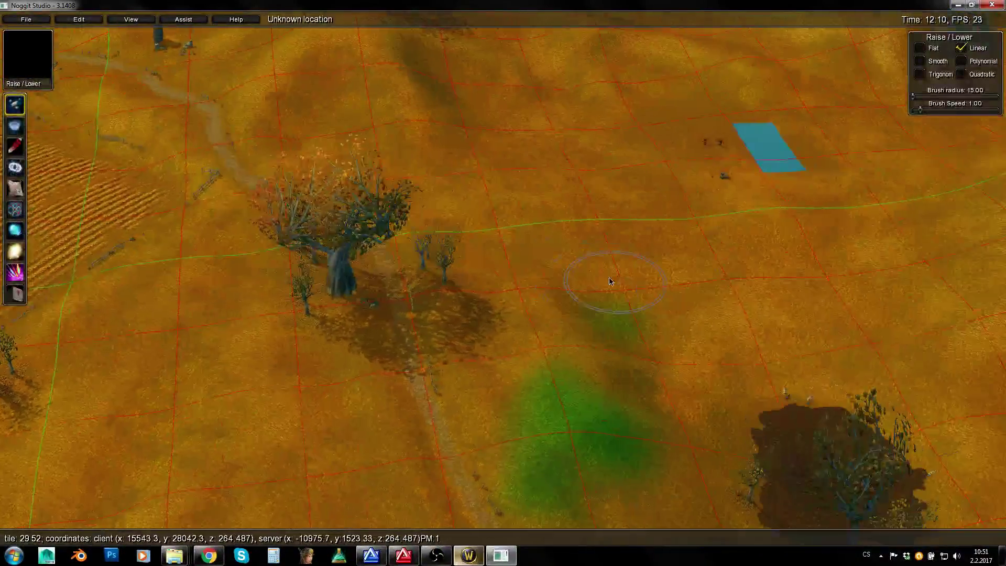
{"action": "key", "text": "e"}
{"action": "right_click_drag", "start_coordinate": [374, 310], "coordinate": [371, 275]}
{"action": "key", "text": "w"}
{"action": "key", "text": "w"}
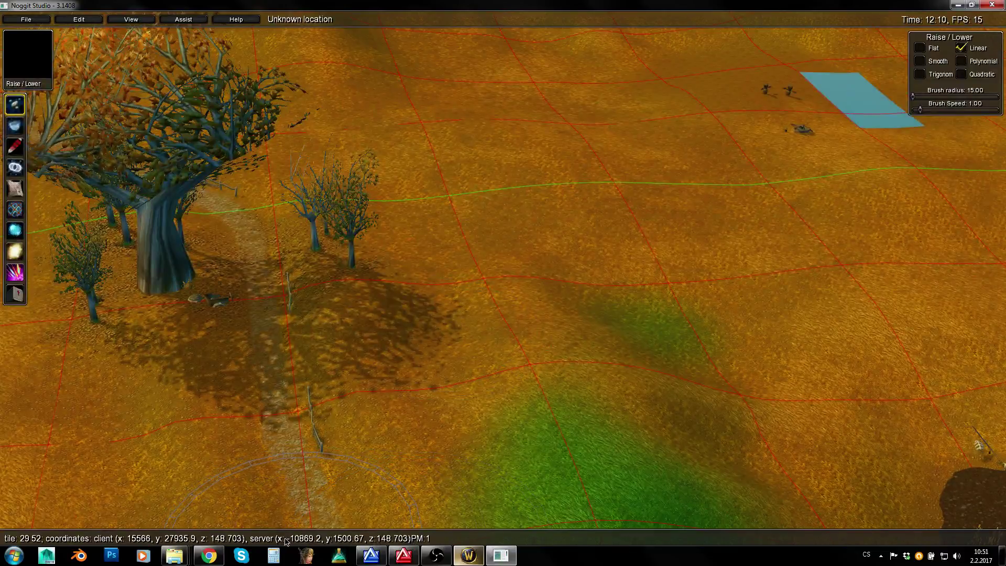
- Switch to World of Warcraft and enter the chat command .go xyz -10900 1500, based on the server coordinates in Noggit Studio
{"action": "left_click", "coordinate": [468, 556]}
{"action": "key", "text": "Return"}
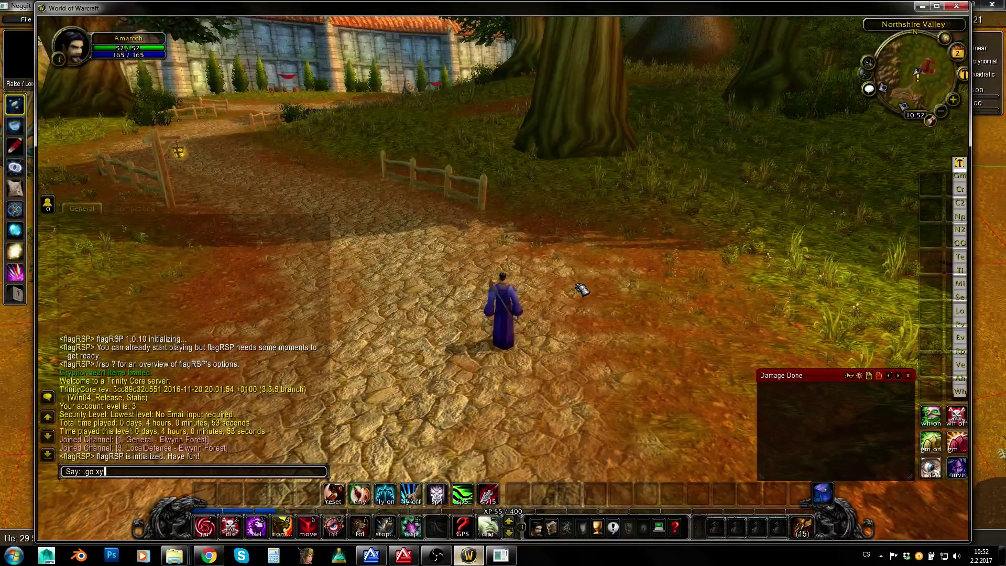
{"action": "type", "text": ".go xyz"}
{"action": "key", "text": "alt+Tab"}
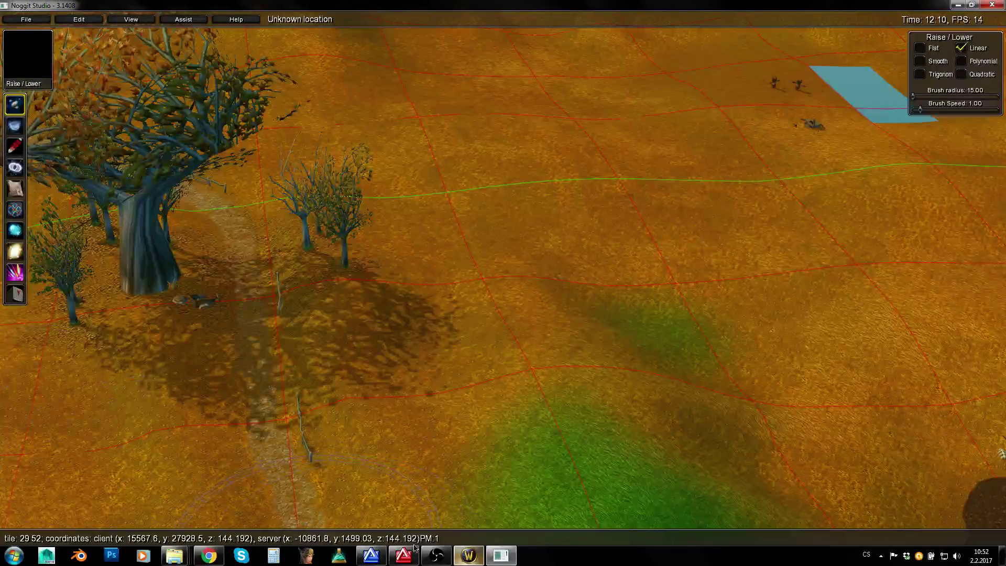
{"action": "left_click", "coordinate": [468, 556]}
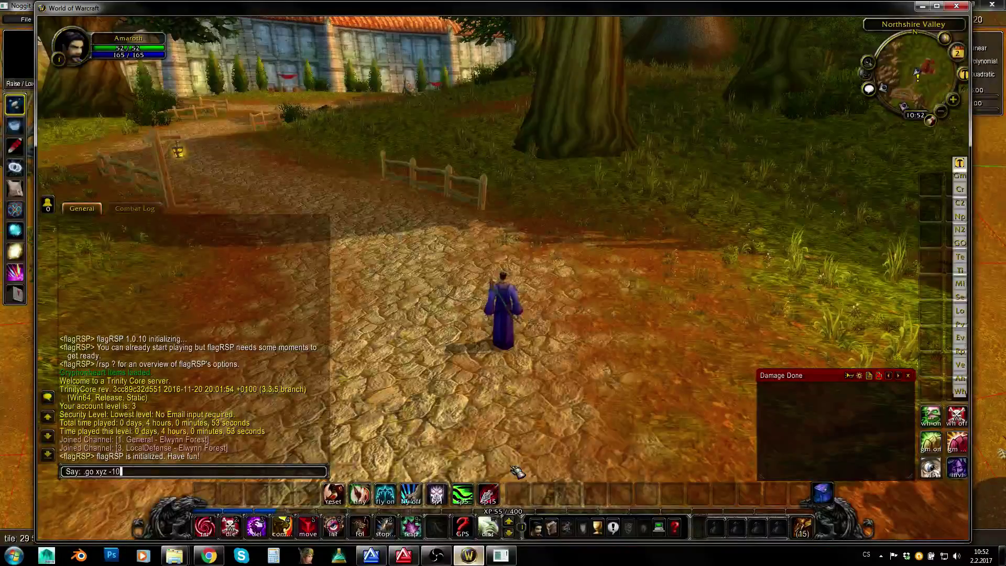
{"action": "key", "text": "alt+Tab"}
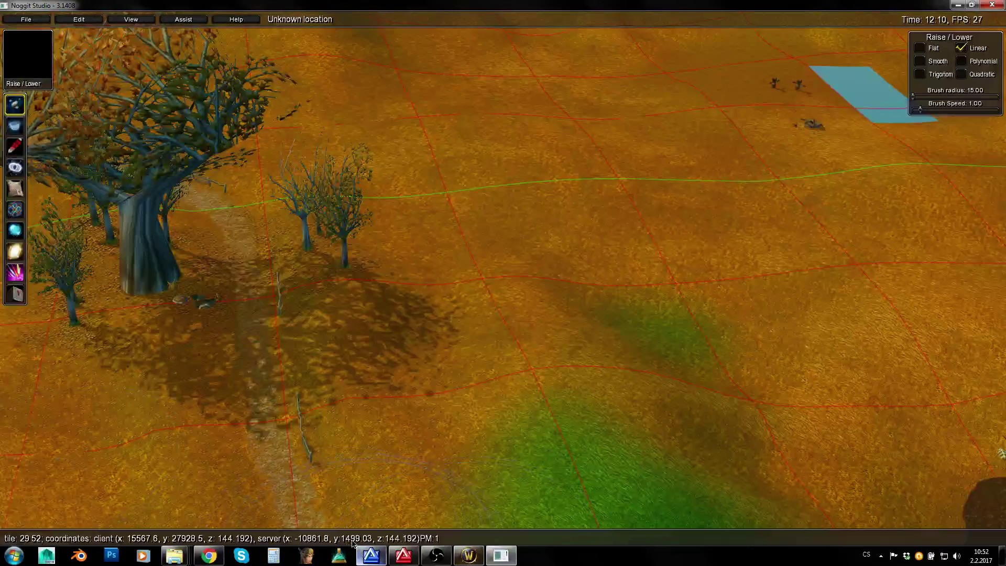
{"action": "left_click", "coordinate": [468, 556]}
{"action": "type", "text": "10900 1"}
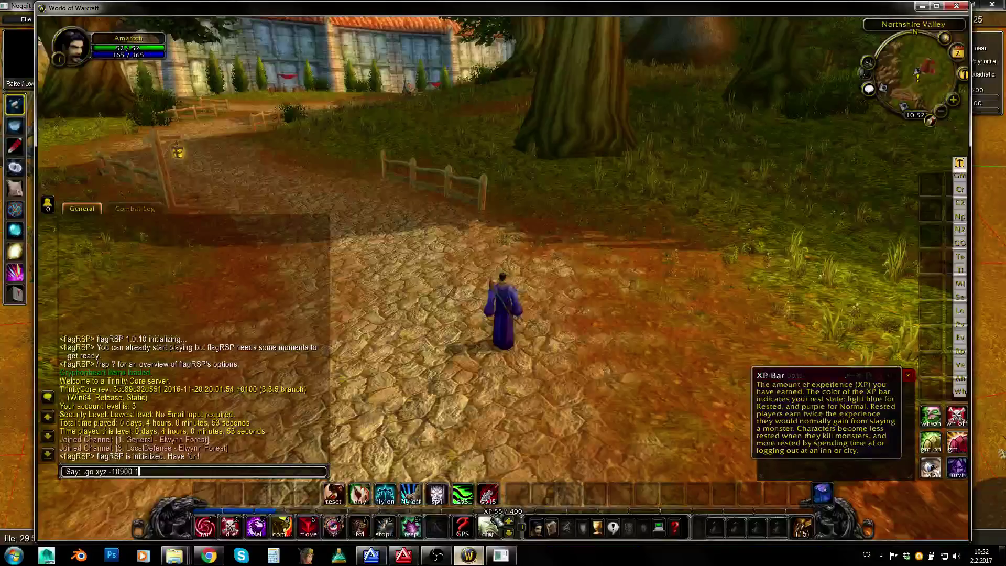
{"action": "type", "text": "50"}
{"action": "key", "text": "alt+Tab"}
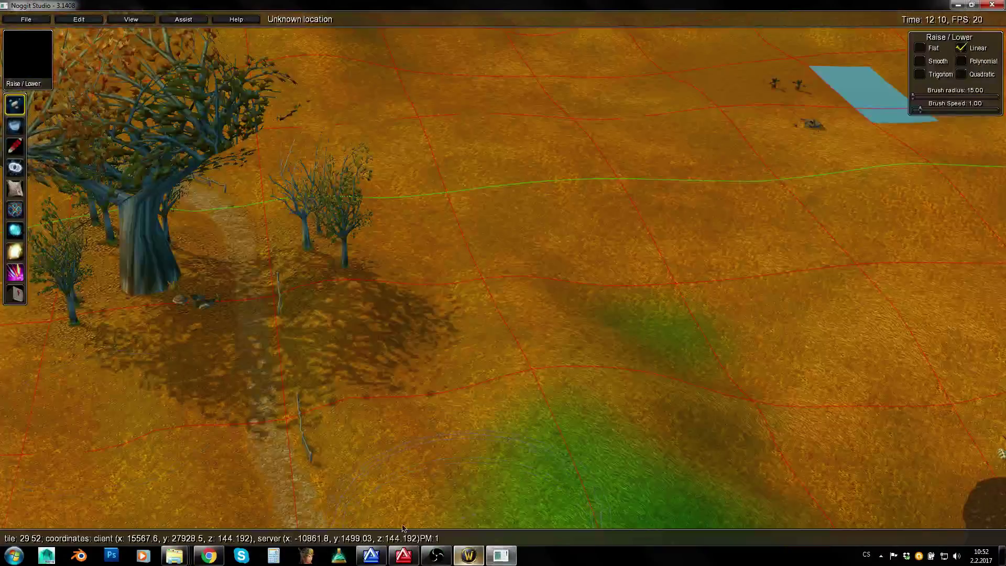
{"action": "left_click", "coordinate": [468, 555]}
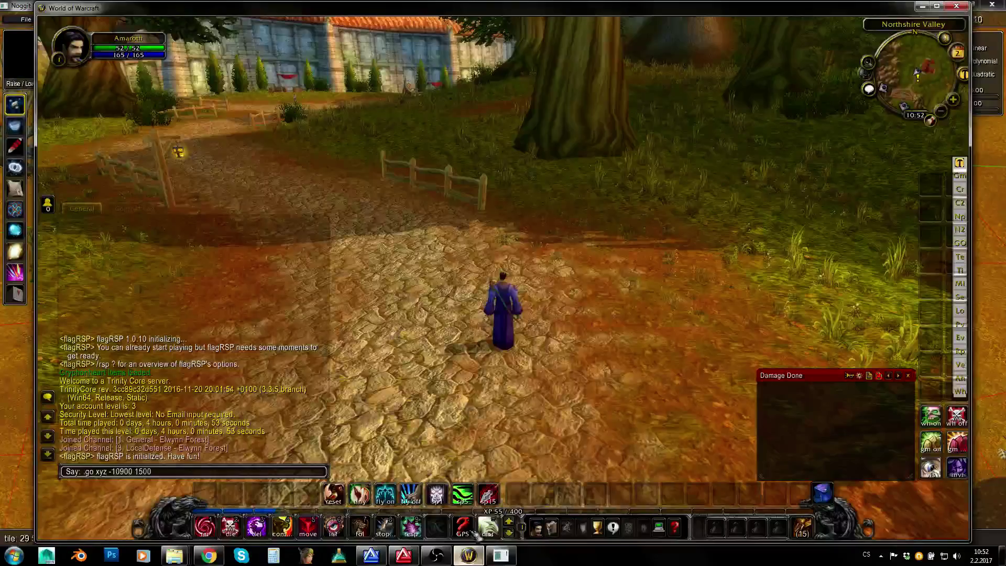
{"action": "type", "text": "0"}
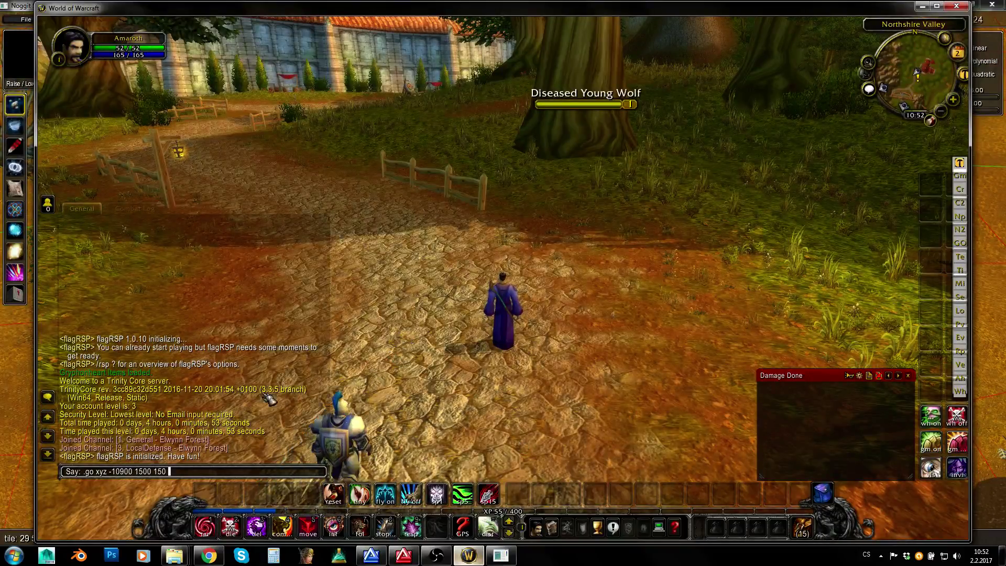
{"action": "type", "text": "150 0"}
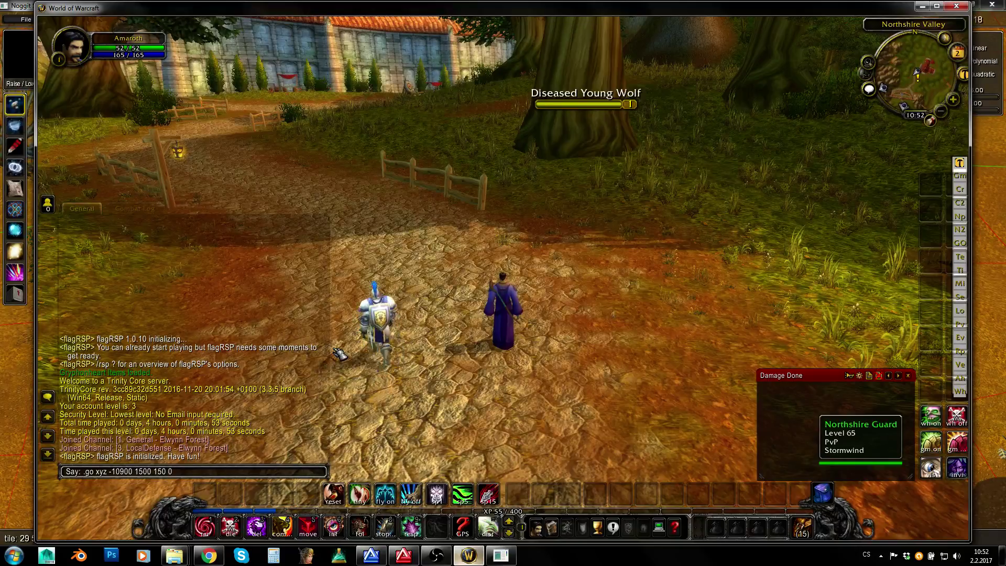
{"action": "key", "text": "alt+Tab"}
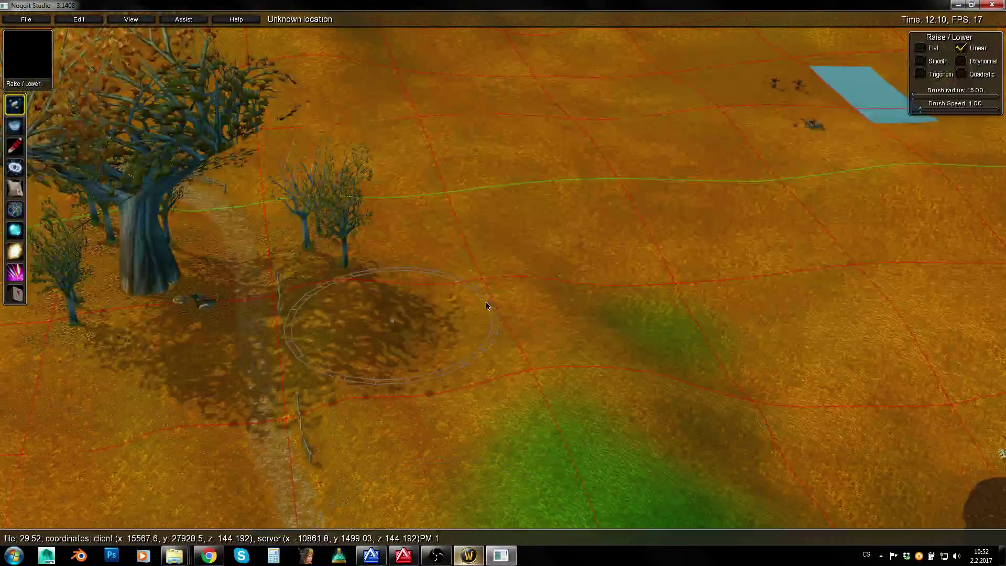
{"action": "right_click_drag", "start_coordinate": [463, 320], "coordinate": [459, 325]}
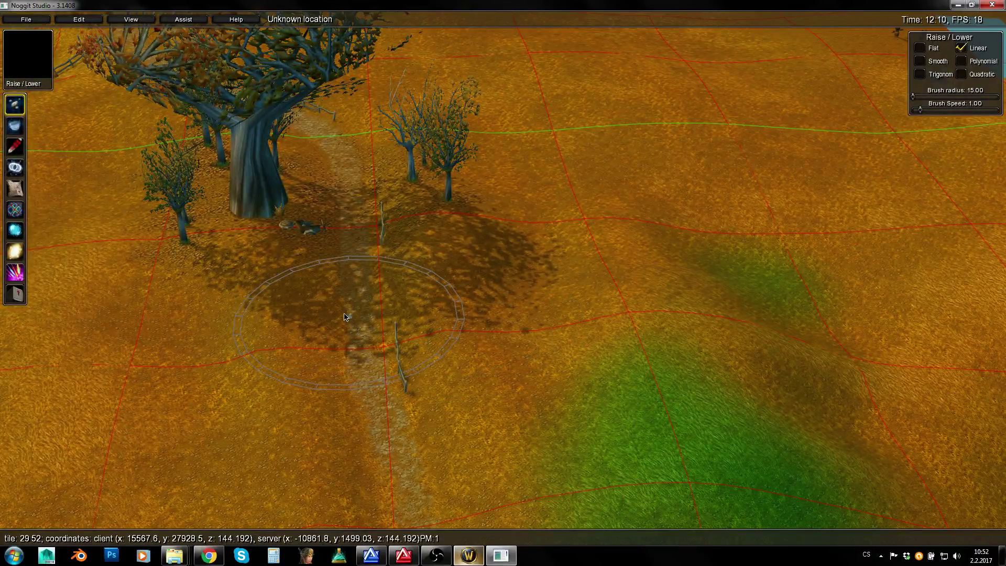
{"action": "left_click", "coordinate": [465, 556]}
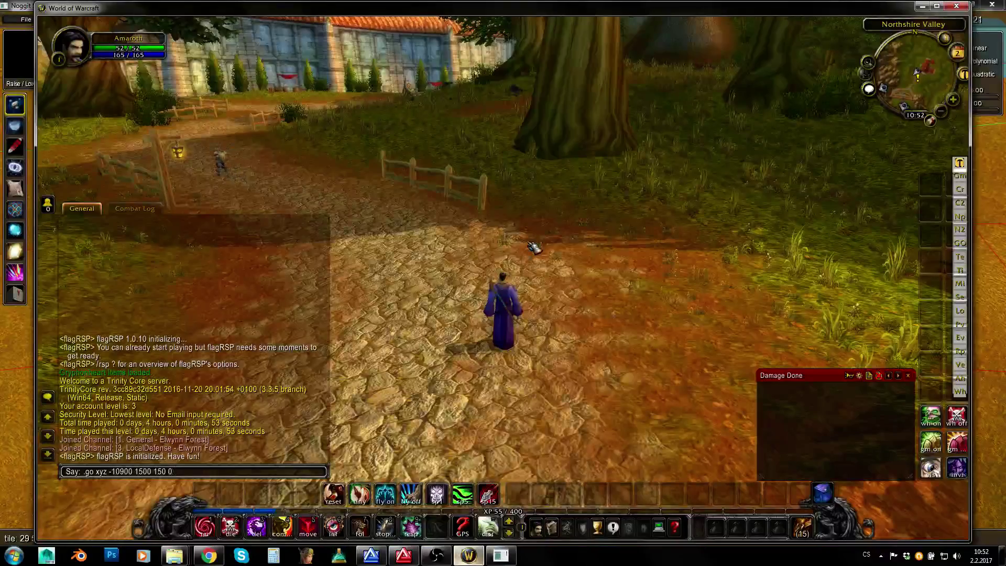
{"action": "key", "text": "Return"}
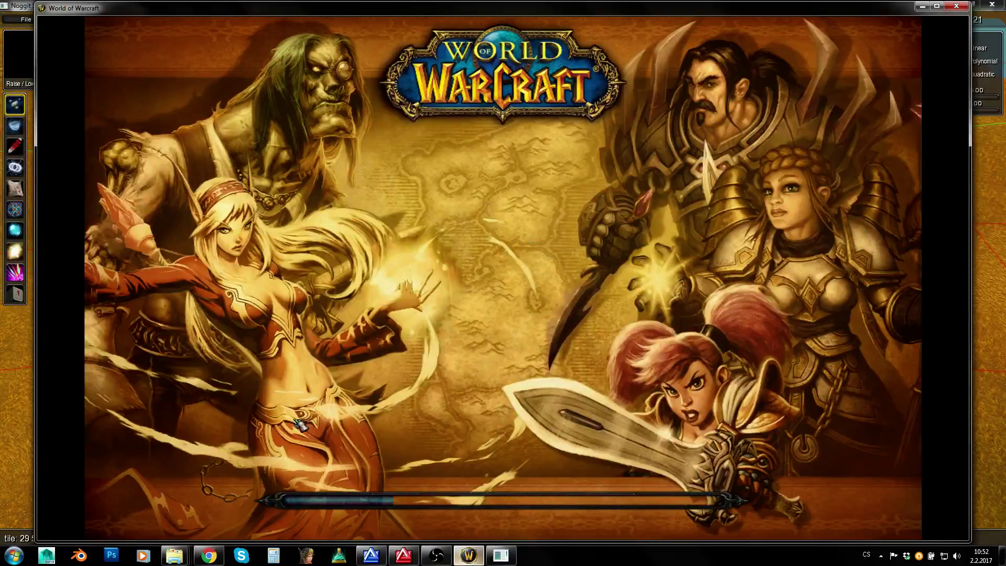
- Bring up the NoggitTutorial and azeroth folders and look into the Tutorial project's DBFilesClient folder
{"action": "mouse_move", "coordinate": [169, 560]}
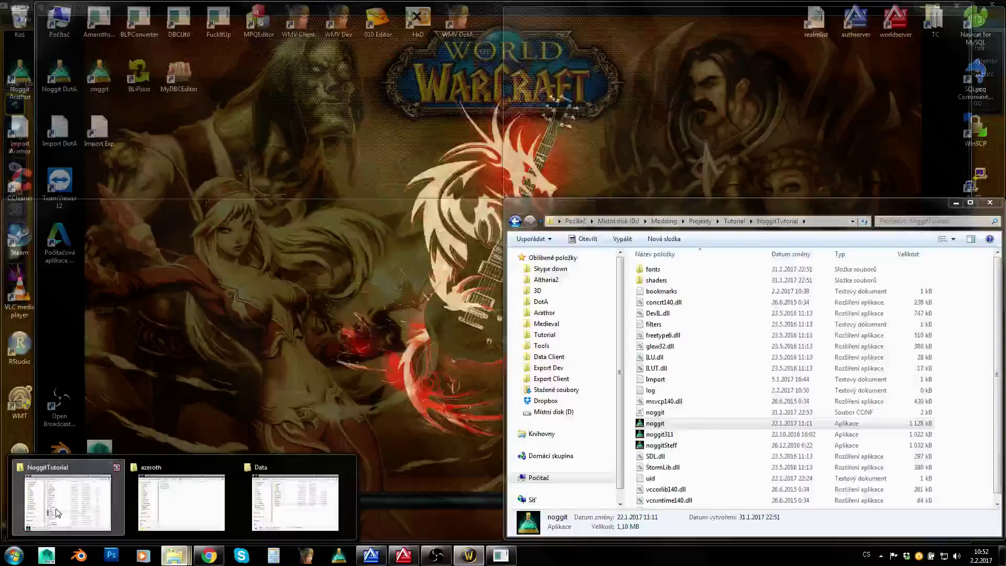
{"action": "left_click", "coordinate": [56, 508]}
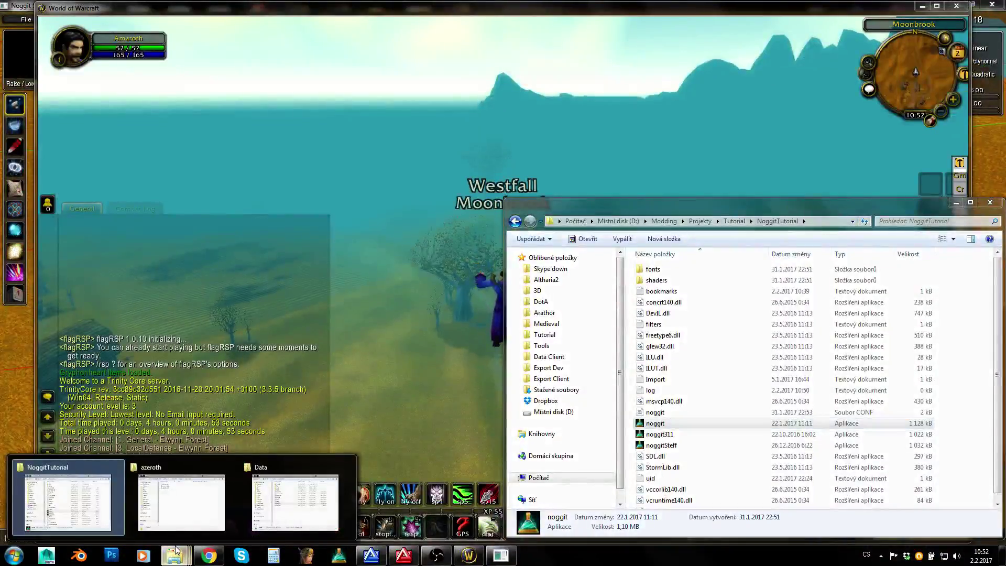
{"action": "left_click", "coordinate": [181, 502]}
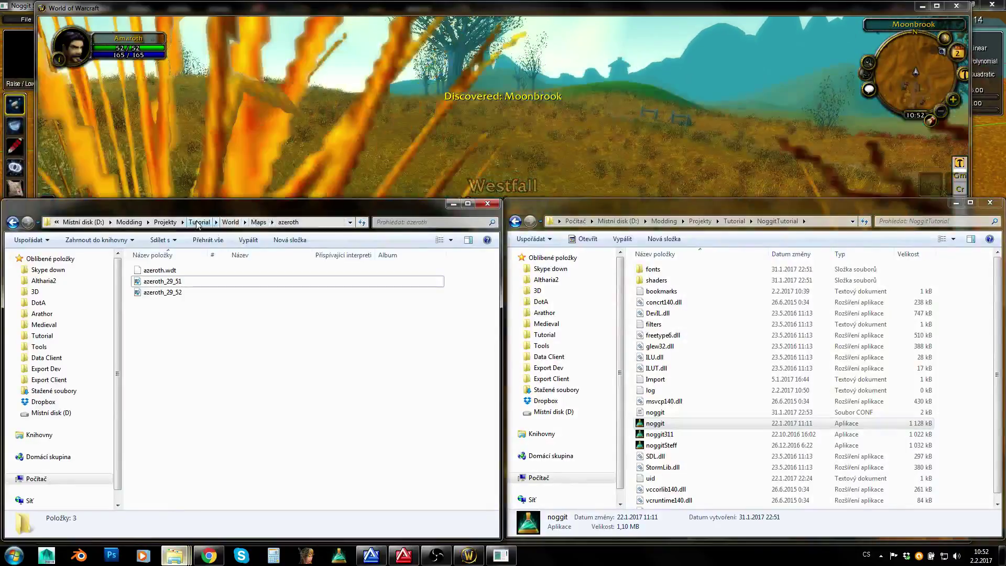
{"action": "left_click", "coordinate": [198, 222]}
{"action": "double_click", "coordinate": [167, 270]}
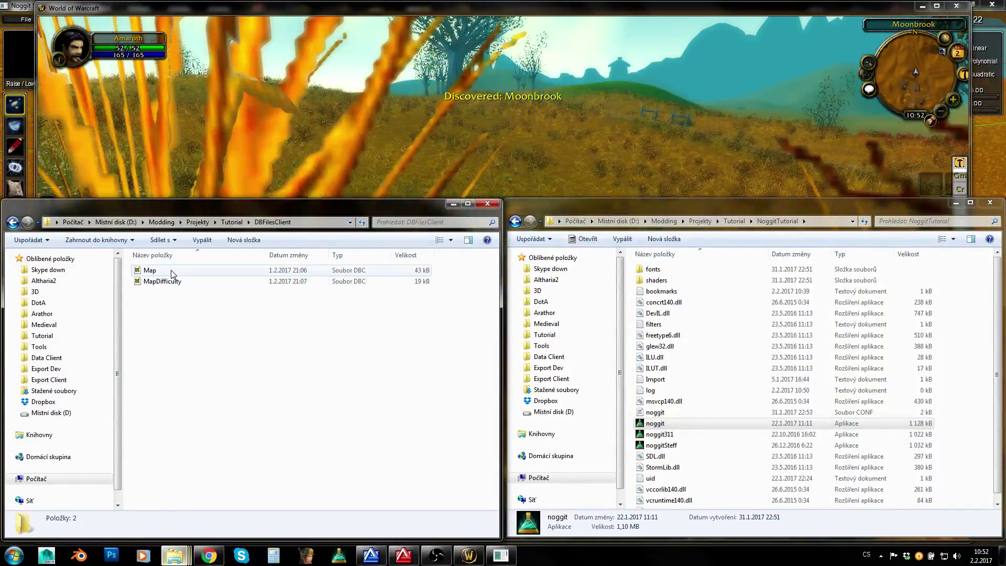
{"action": "left_click", "coordinate": [173, 273]}
- Return to World of Warcraft, turn on fly mode and set all character speeds to 15
{"action": "left_click", "coordinate": [489, 110]}
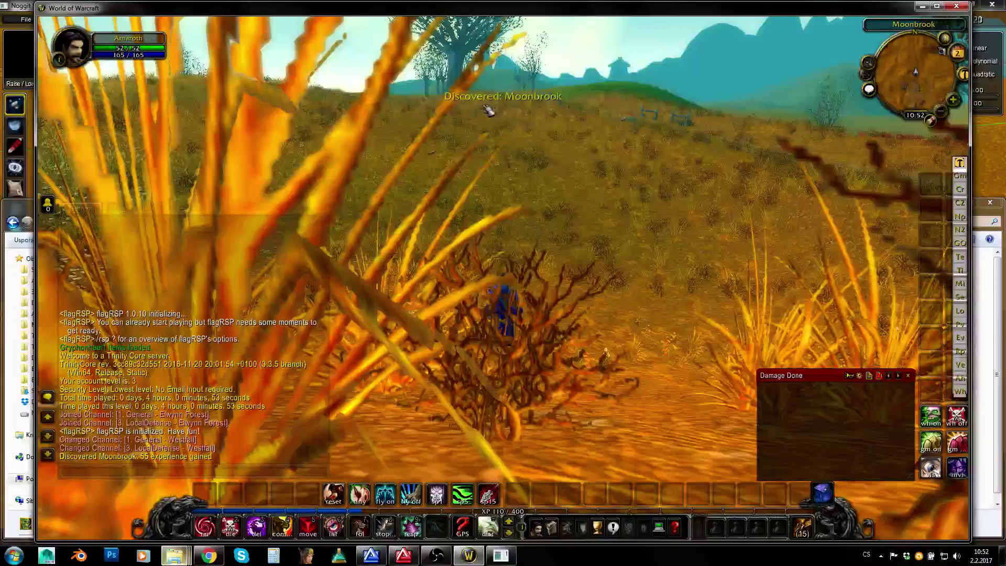
{"action": "right_click_drag", "start_coordinate": [488, 110], "coordinate": [487, 131]}
{"action": "left_click", "coordinate": [385, 494]}
{"action": "left_click", "coordinate": [485, 493]}
{"action": "left_click", "coordinate": [485, 493]}
- Fly over the green, blue and red coloured ground near Moonbrook to examine the edited terrain in game
{"action": "key", "text": "w"}
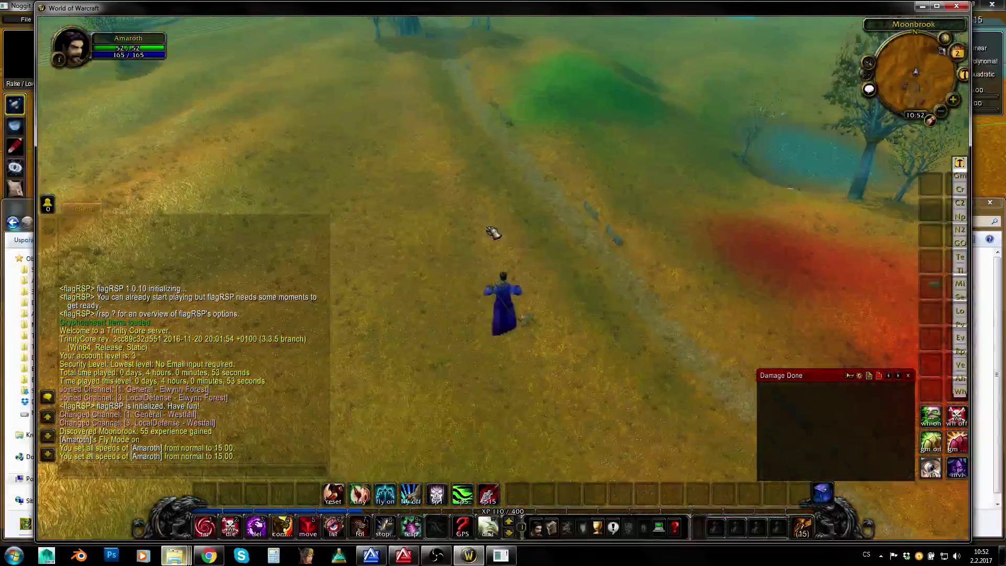
{"action": "right_click_drag", "start_coordinate": [410, 212], "coordinate": [571, 189]}
{"action": "key", "text": "w"}
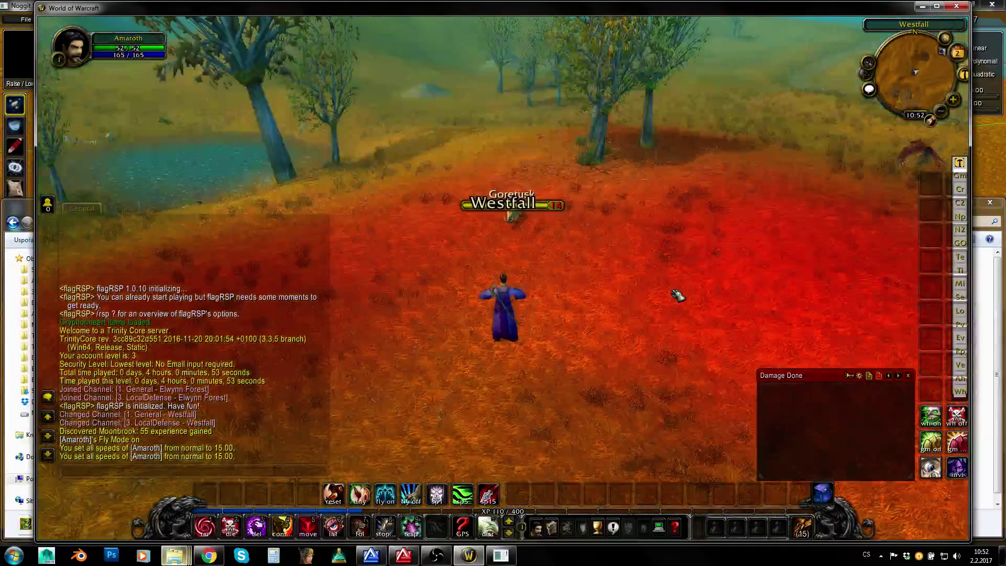
{"action": "right_click_drag", "start_coordinate": [678, 294], "coordinate": [556, 251]}
{"action": "key", "text": "w"}
{"action": "right_click_drag", "start_coordinate": [781, 229], "coordinate": [943, 157]}
{"action": "key", "text": "w"}
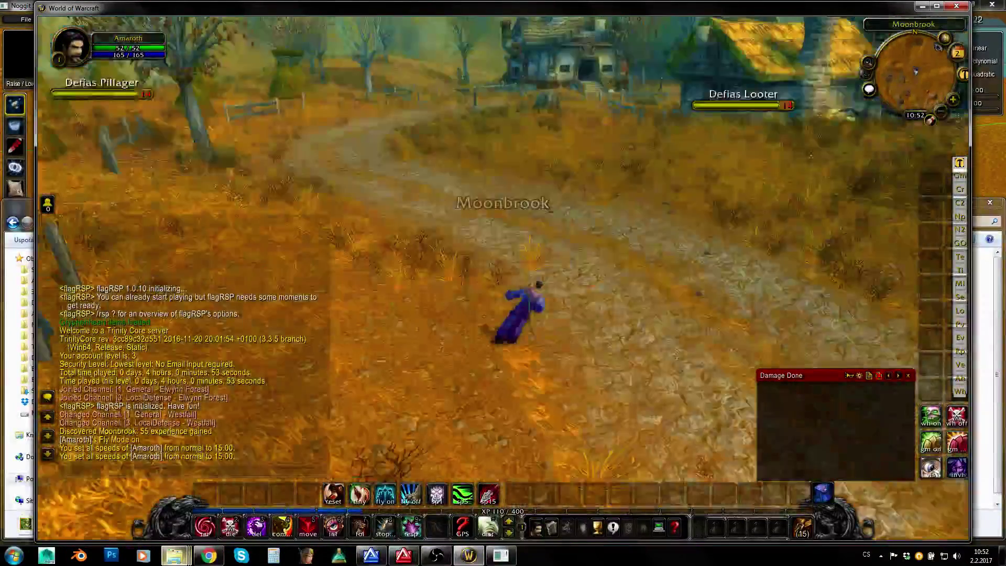
{"action": "right_click_drag", "start_coordinate": [674, 292], "coordinate": [669, 290]}
{"action": "key", "text": "w"}
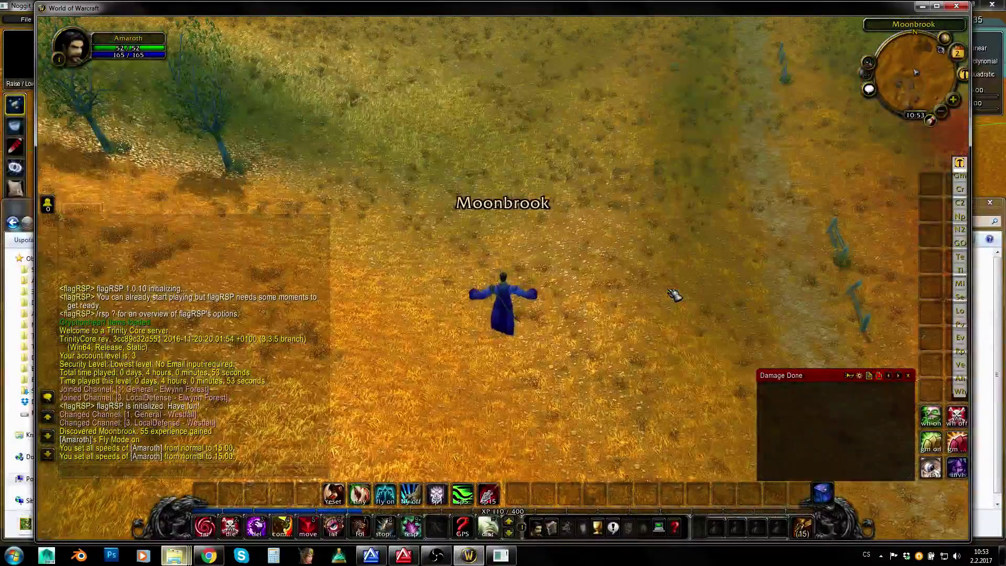
- Examine the red and green patches from low height and the fenced road at ground level
{"action": "key", "text": "space"}
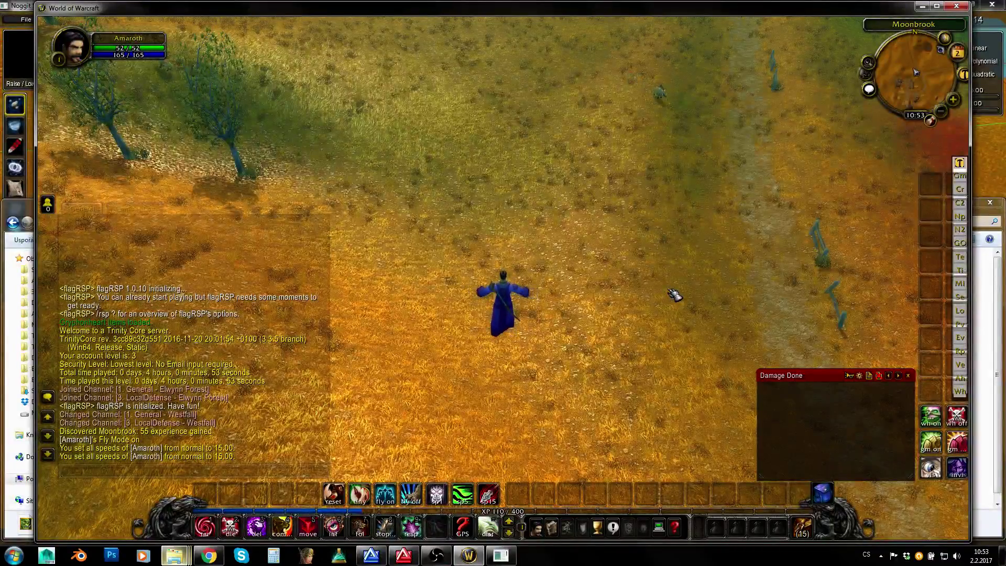
{"action": "right_click_drag", "start_coordinate": [697, 269], "coordinate": [686, 251]}
{"action": "key", "text": "w"}
{"action": "key", "text": "w"}
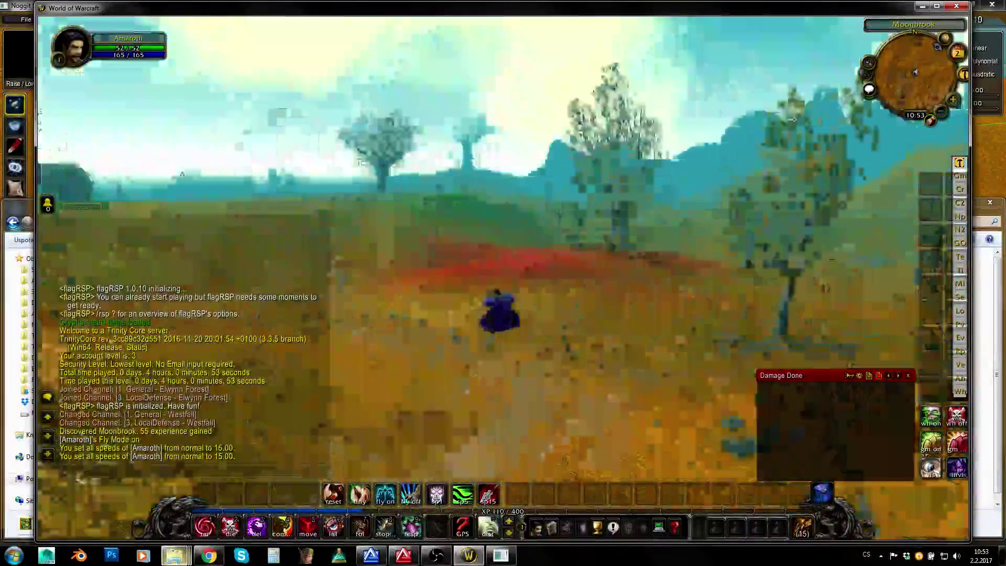
{"action": "right_click_drag", "start_coordinate": [283, 183], "coordinate": [283, 184]}
{"action": "key", "text": "w"}
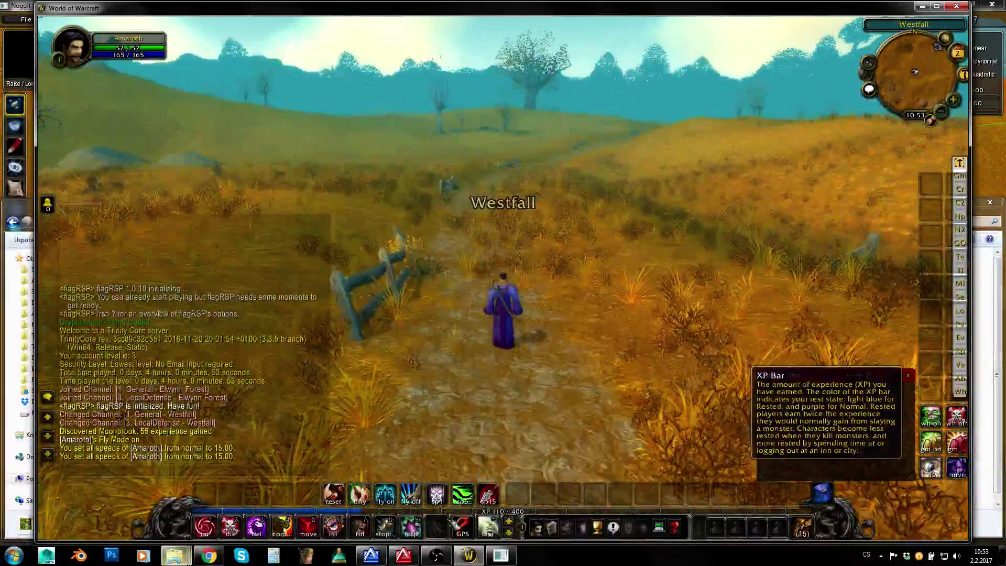
- Fly over Stendel's Pond and the large tree to examine the painted patches and the rectangular water area from above
{"action": "mouse_move", "coordinate": [512, 559]}
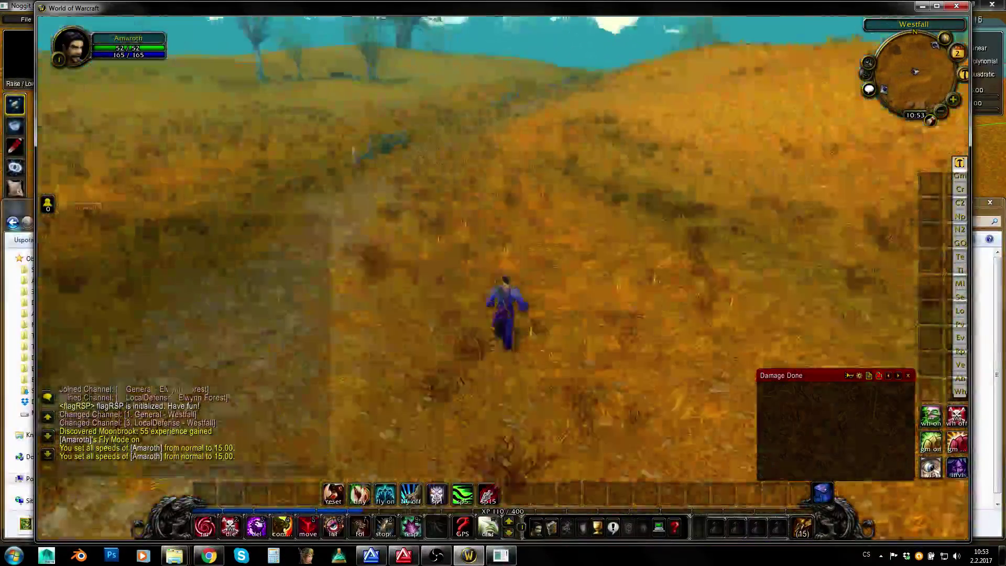
{"action": "key", "text": "space"}
{"action": "key", "text": "w"}
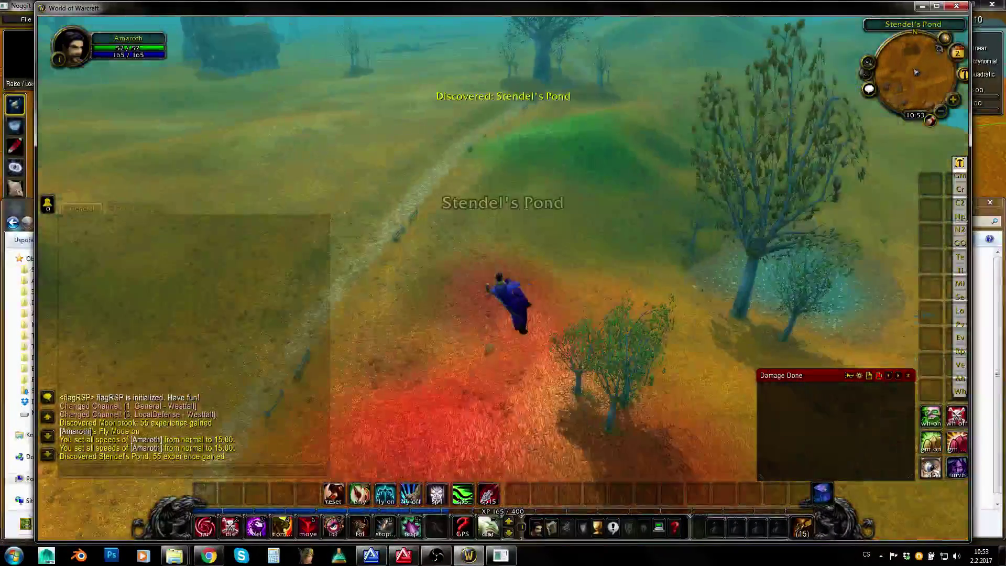
{"action": "key", "text": "w"}
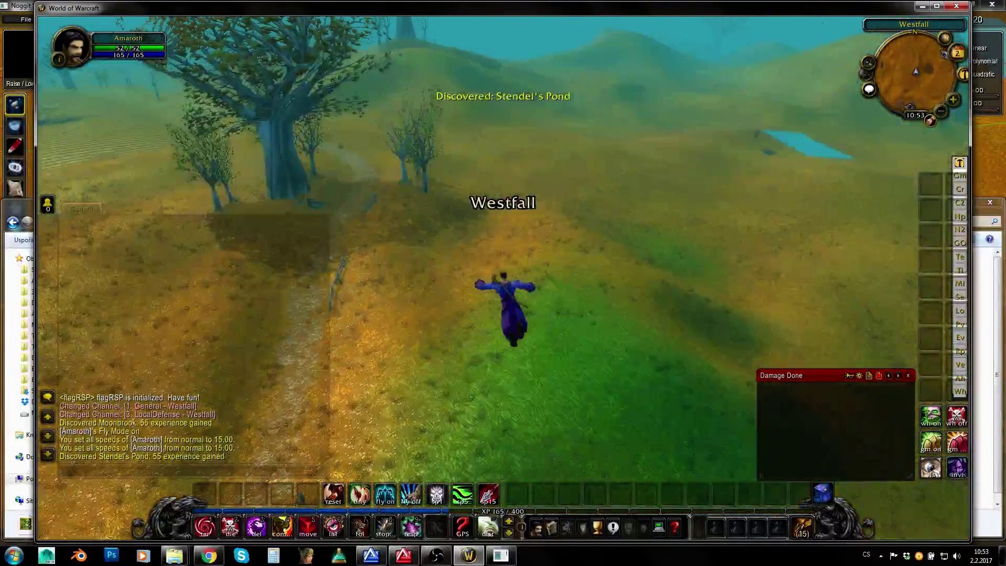
{"action": "key", "text": "w"}
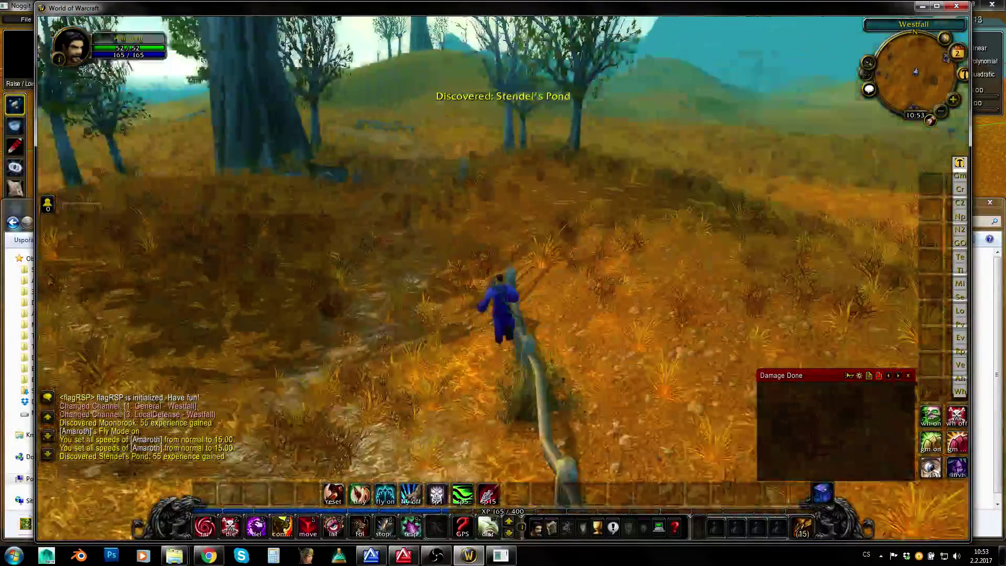
{"action": "key", "text": "a"}
{"action": "key", "text": "space"}
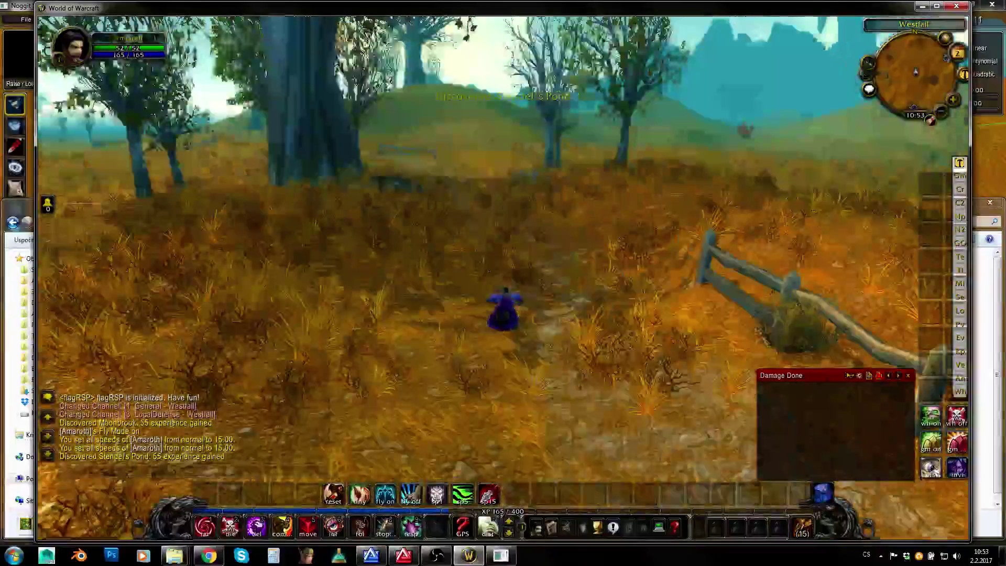
{"action": "key", "text": "w"}
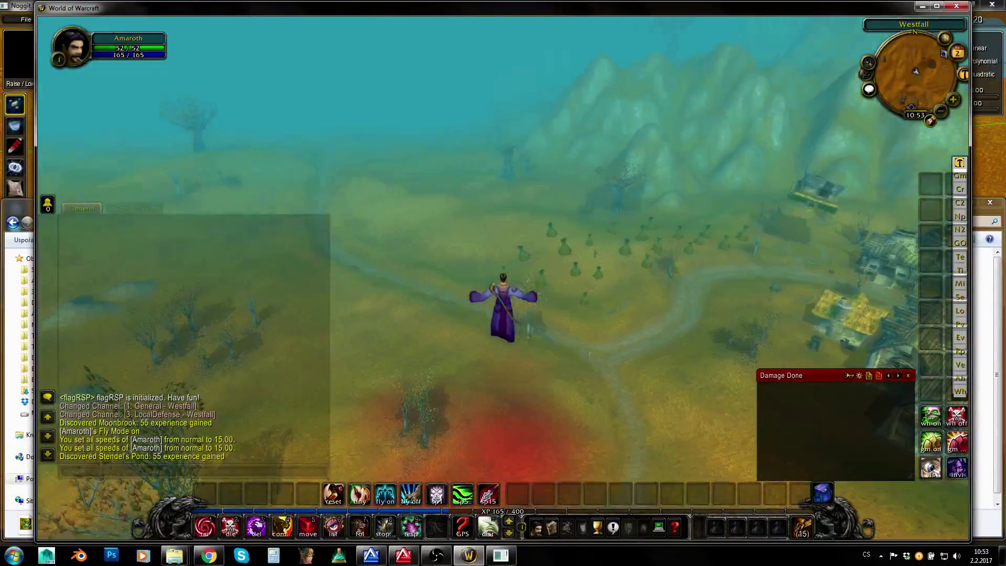
{"action": "right_click_drag", "start_coordinate": [503, 283], "coordinate": [398, 335]}
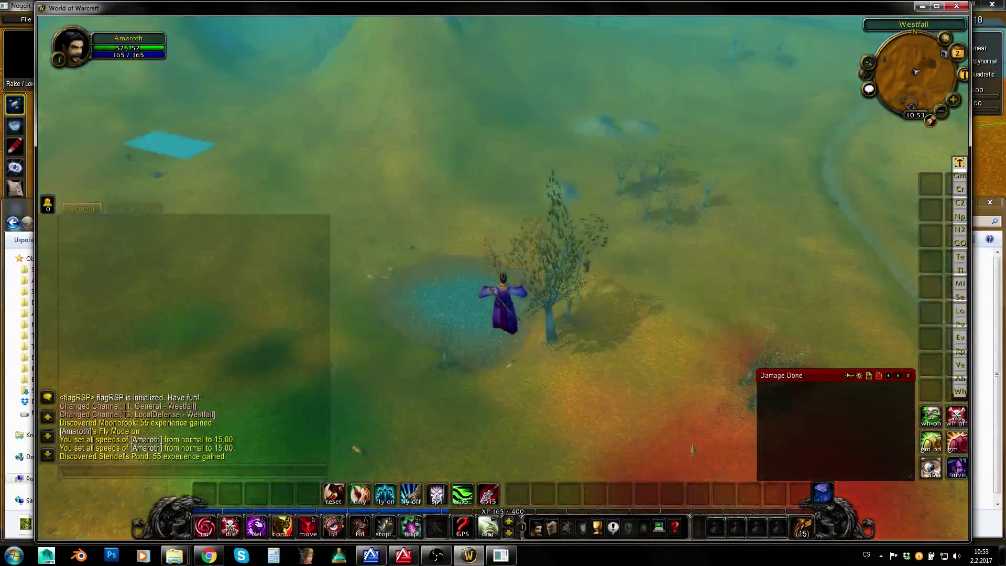
{"action": "key", "text": "w"}
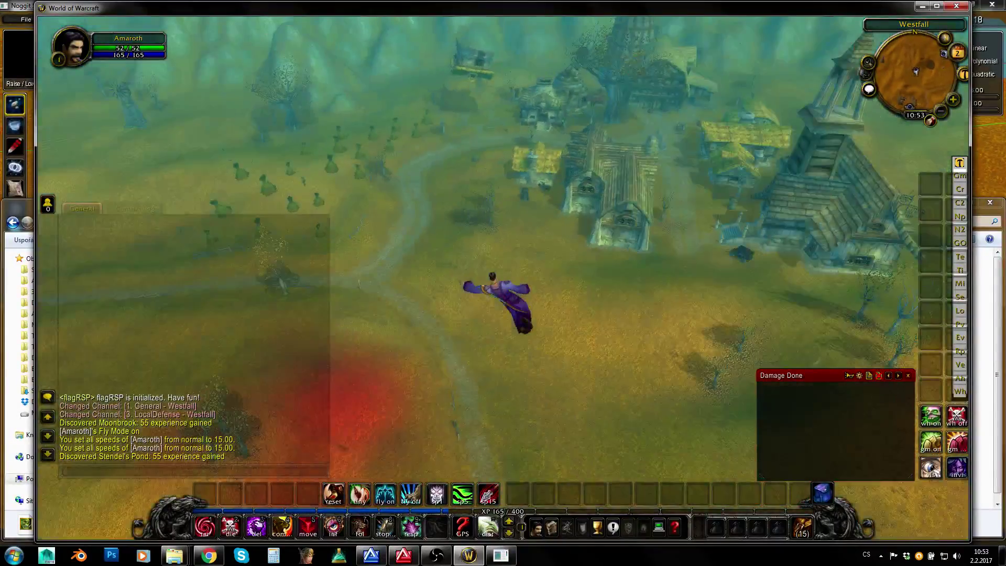